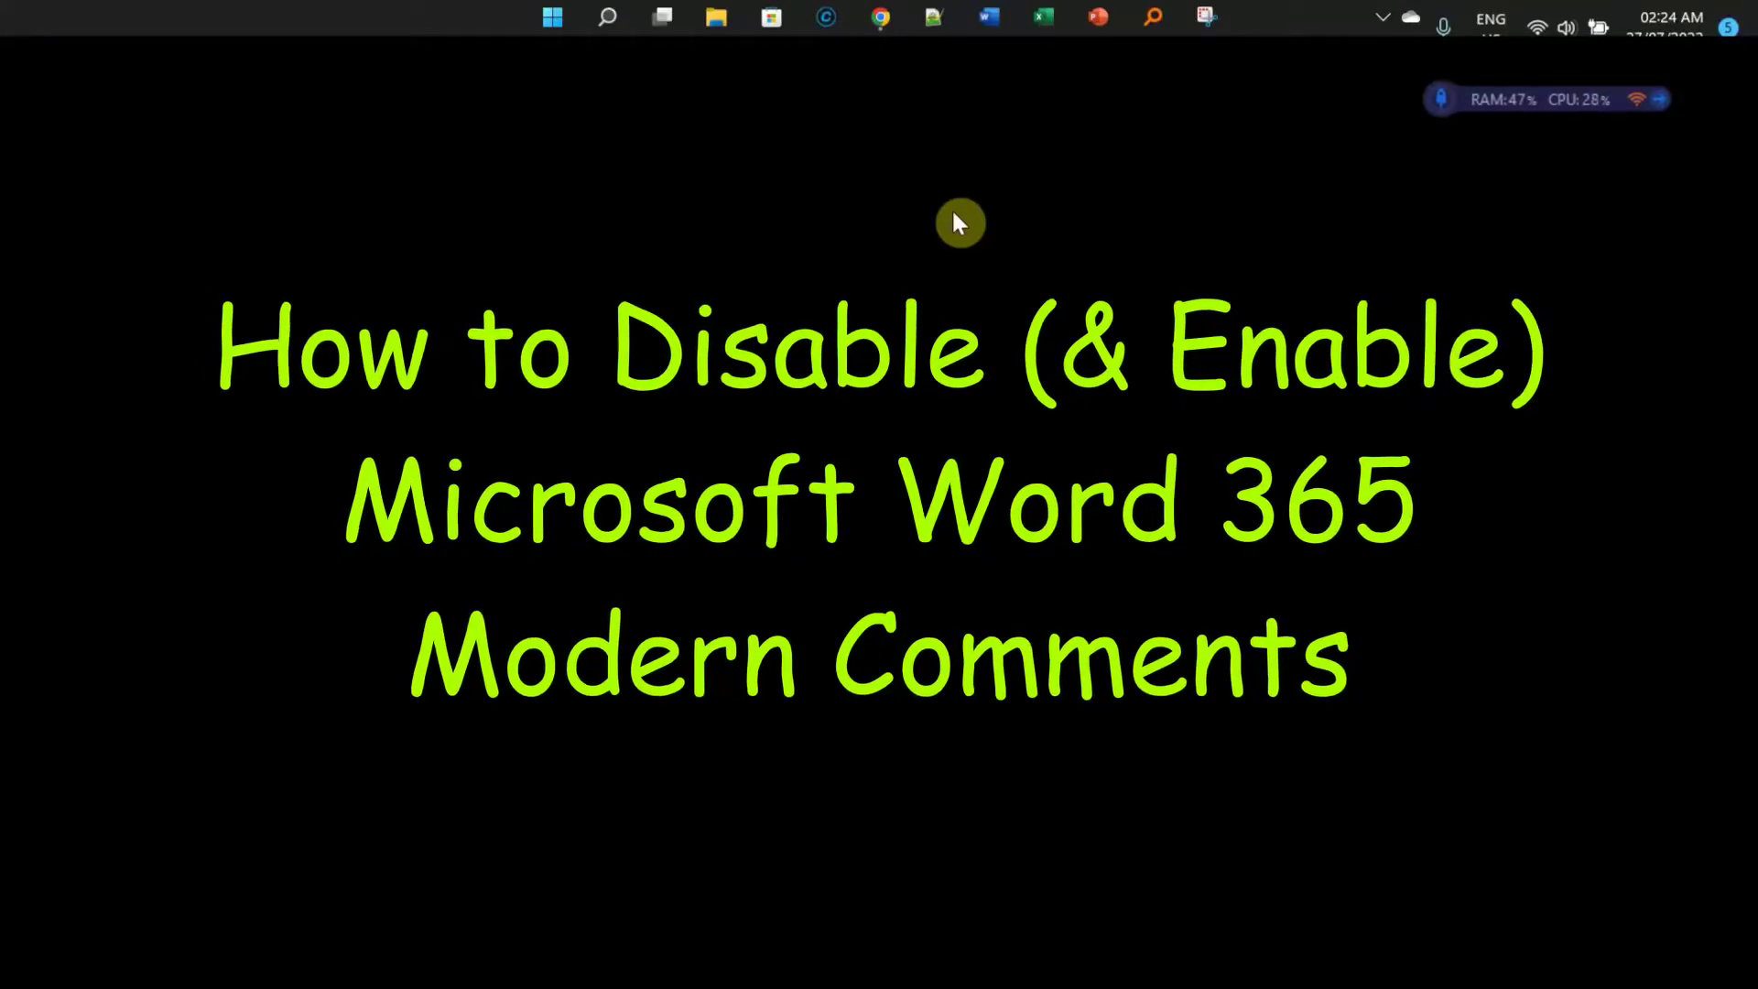
# - Launch Word and start a blank document, leaving Page Setup unchanged
pyautogui.click(994, 16)
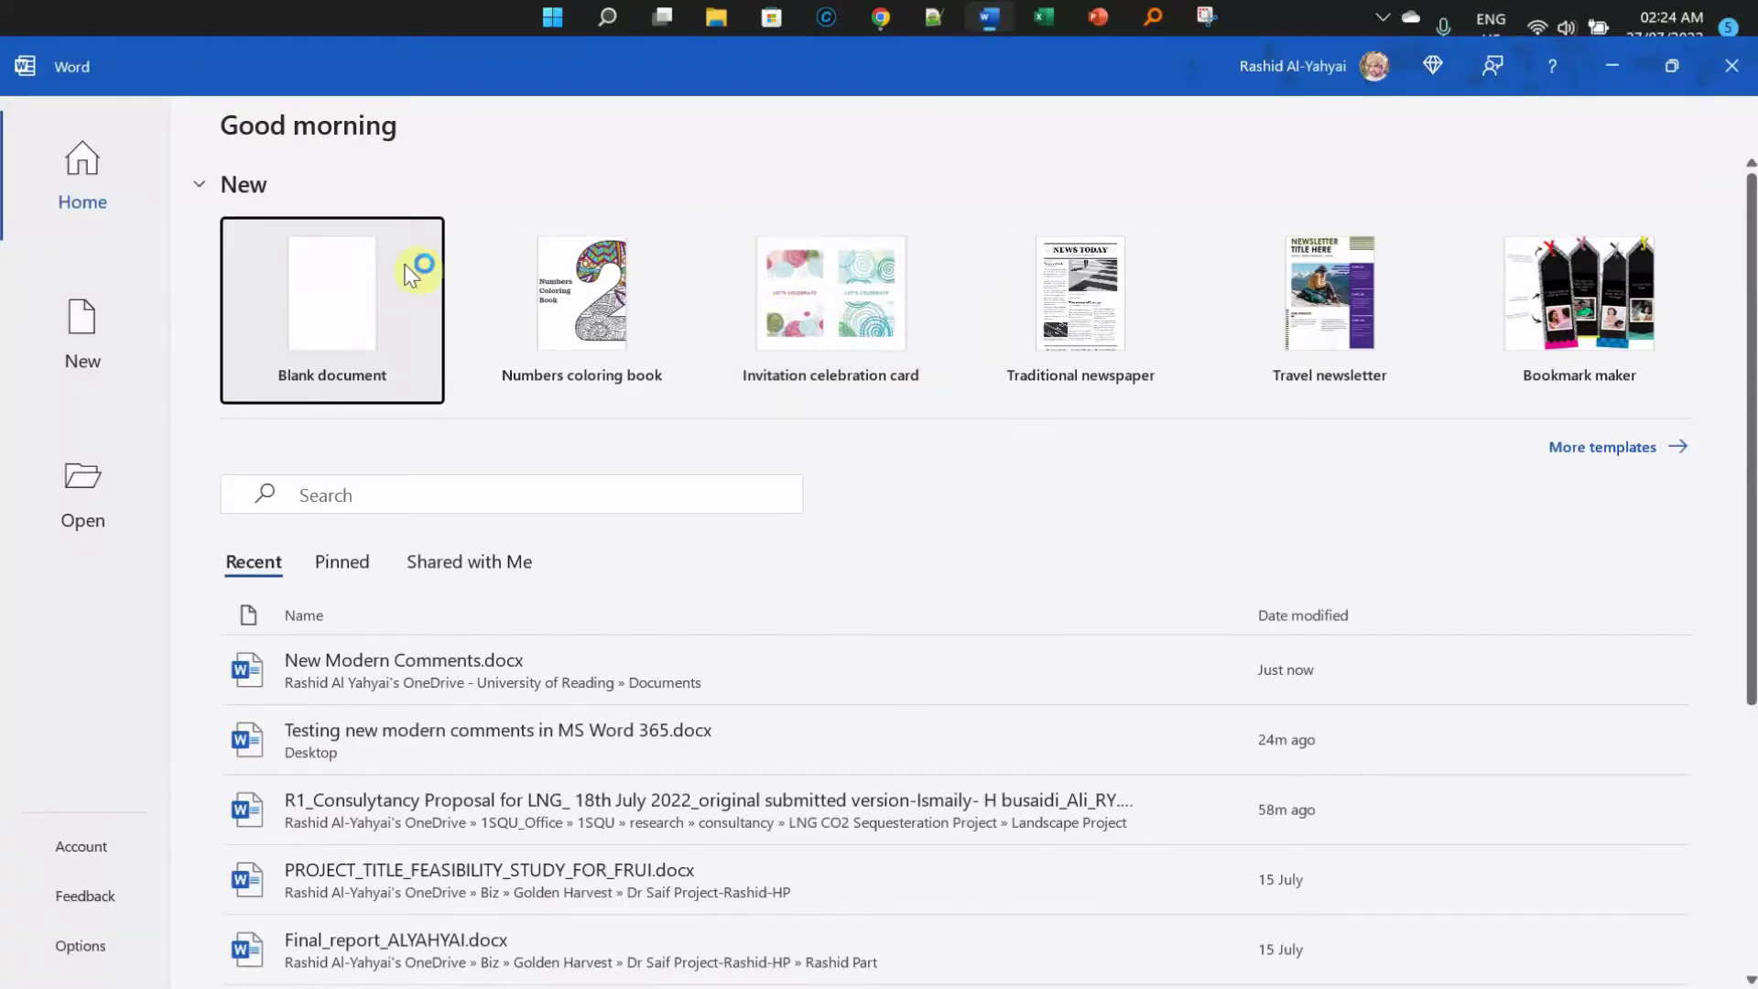
pyautogui.click(420, 266)
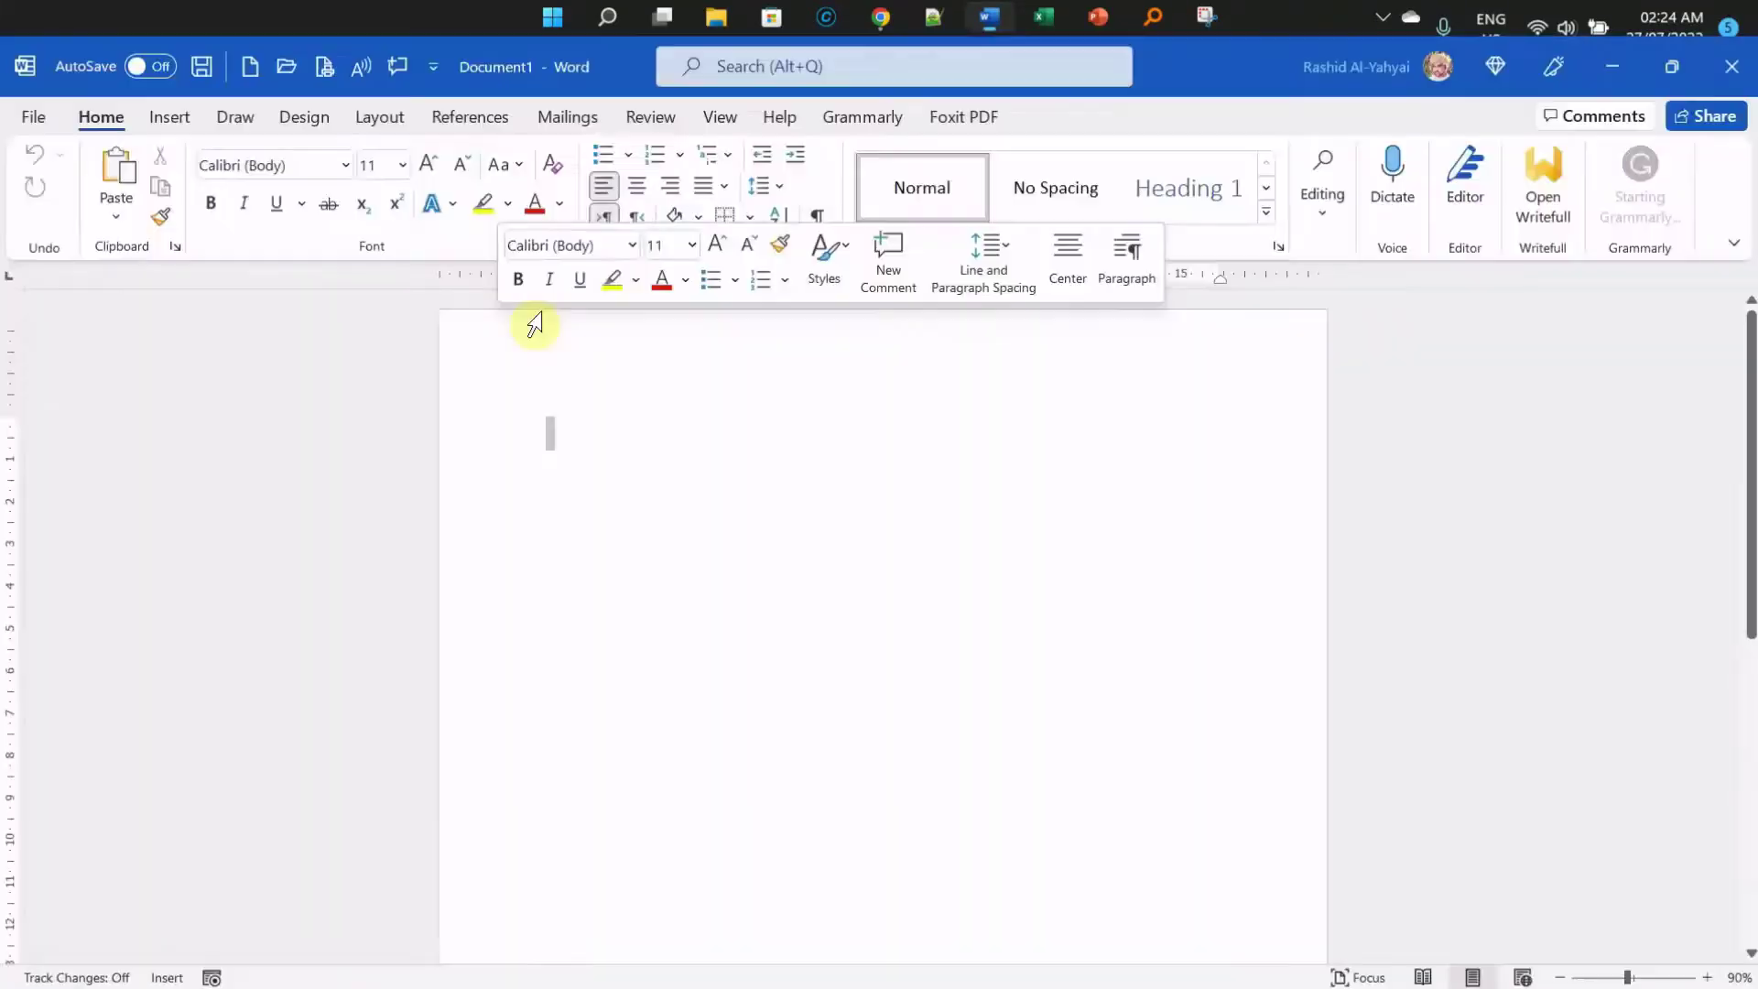
pyautogui.hotkey('alt', 'p')
pyautogui.press('s')
pyautogui.press('p')
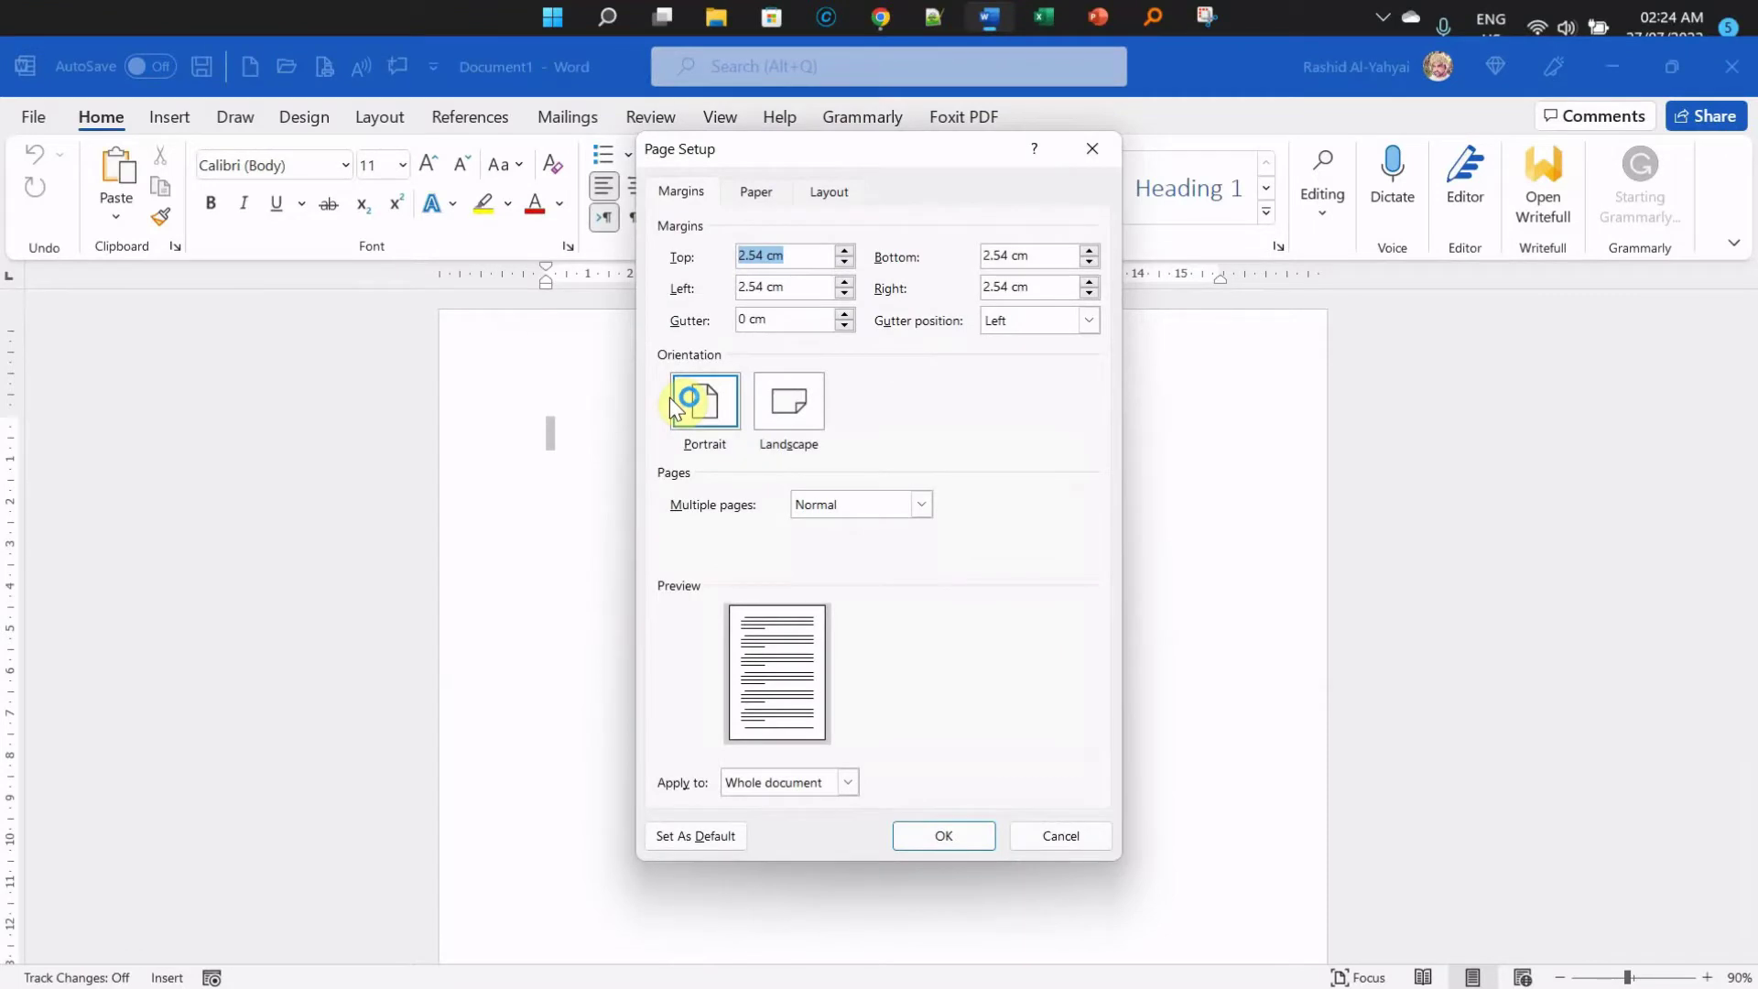
pyautogui.click(1059, 835)
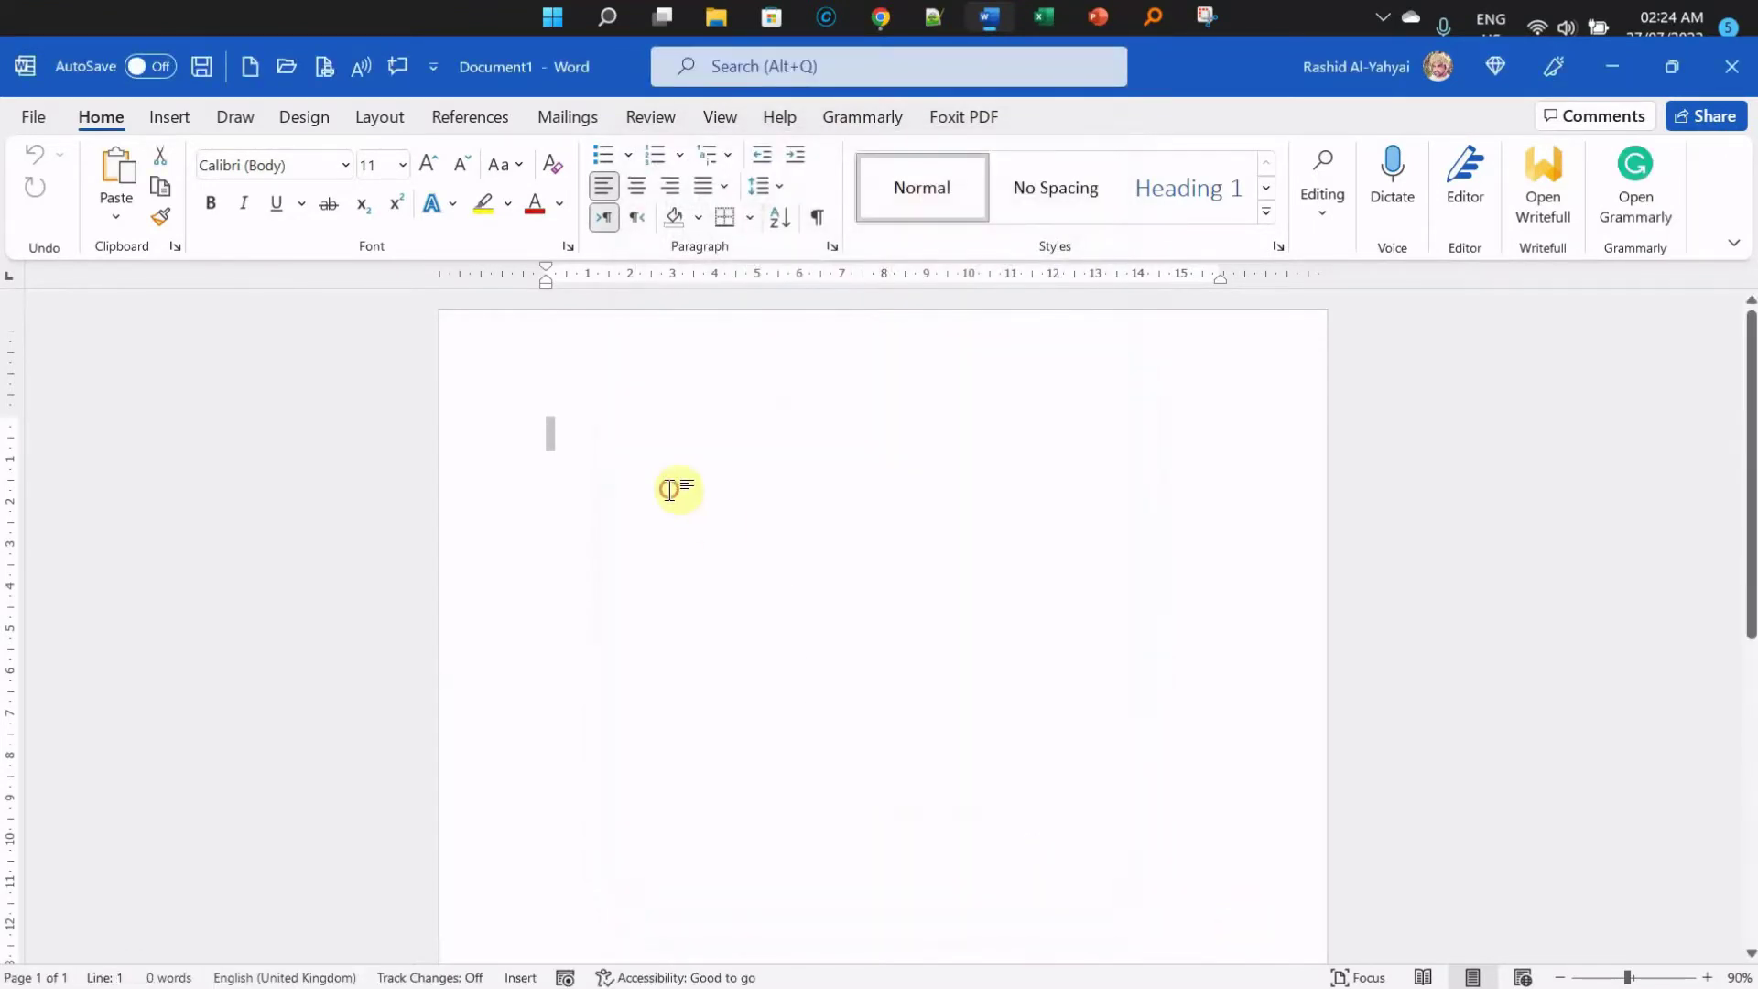
# - Type the heading 'Modern Comments' with 'Disable new modrn comments' beneath, then check the misspelling
pyautogui.write('Mo')
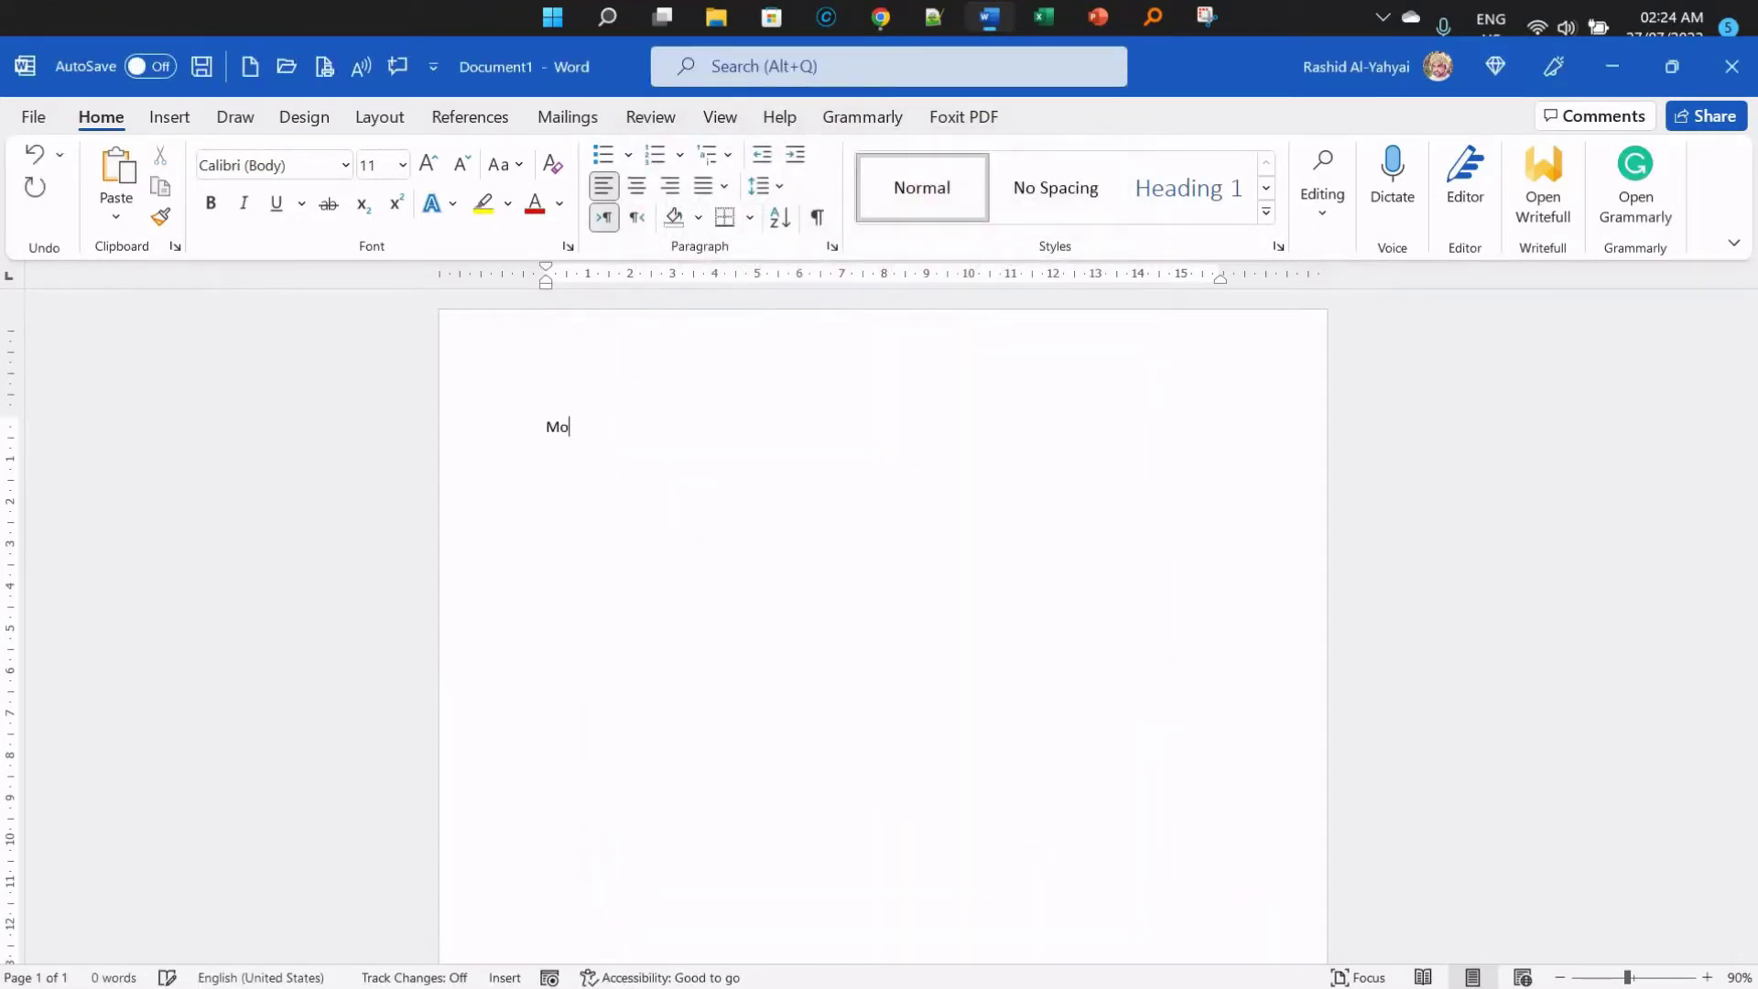
pyautogui.write('dern Comments')
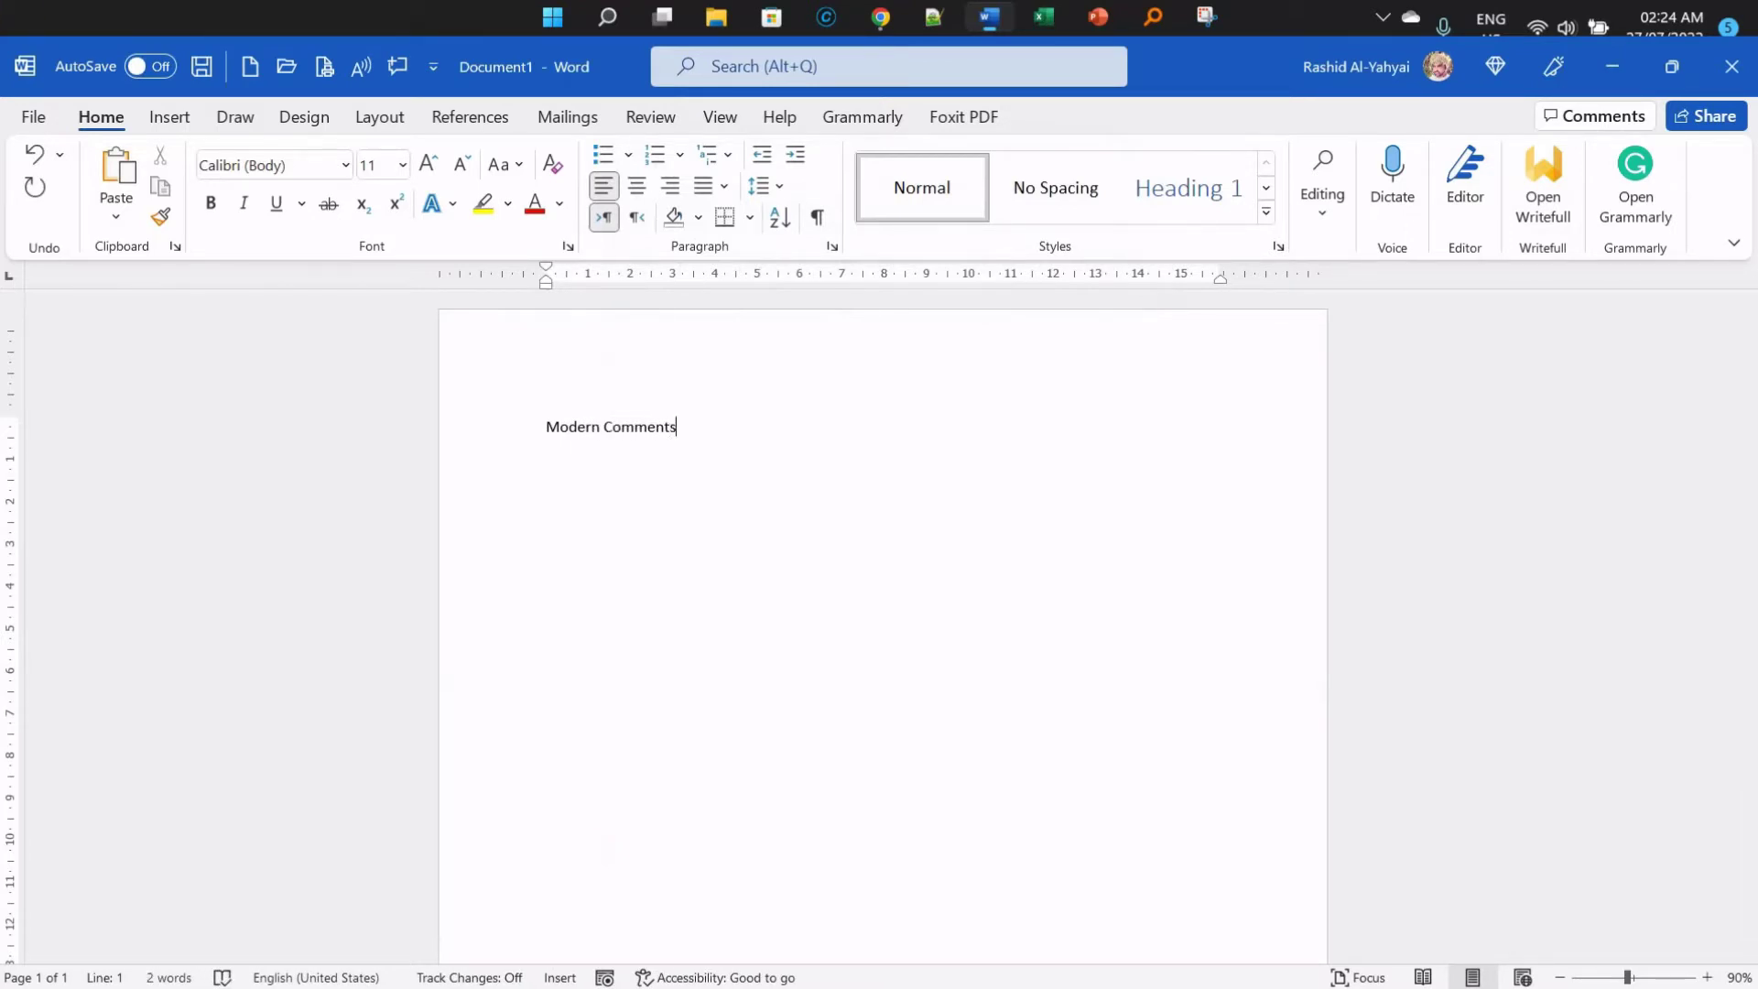
pyautogui.press('Return')
pyautogui.write('Disable new modrn com')
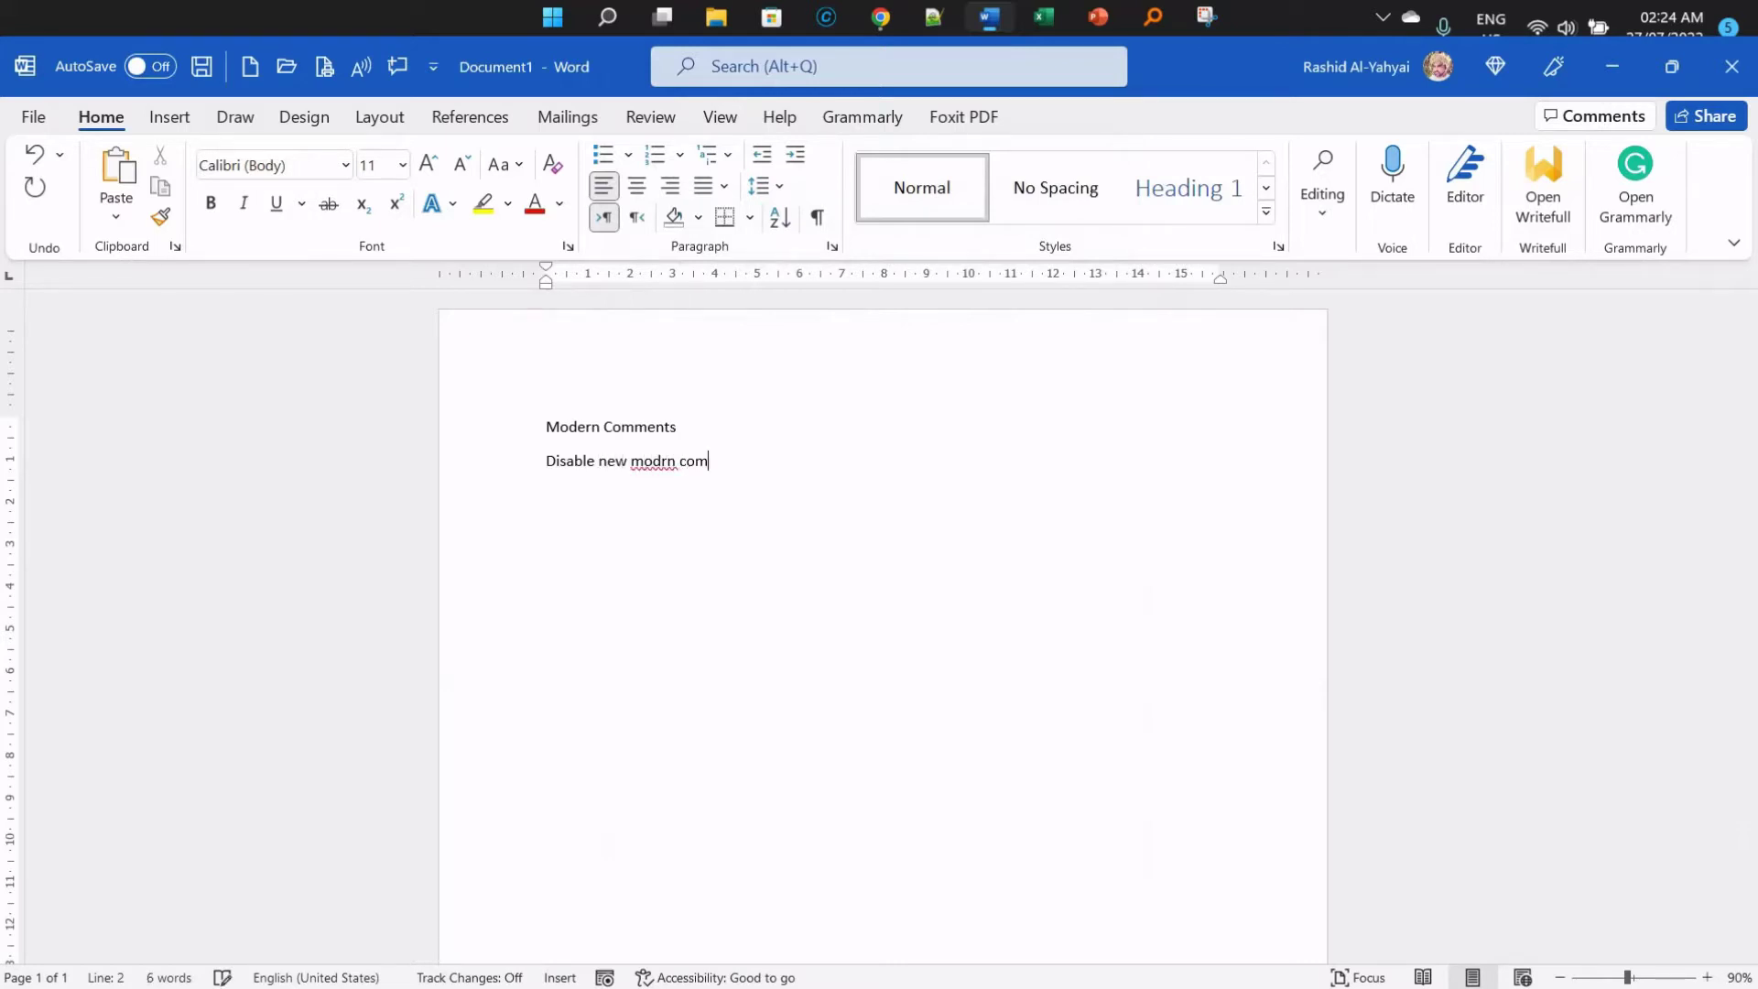
pyautogui.write('ments')
pyautogui.click(665, 461)
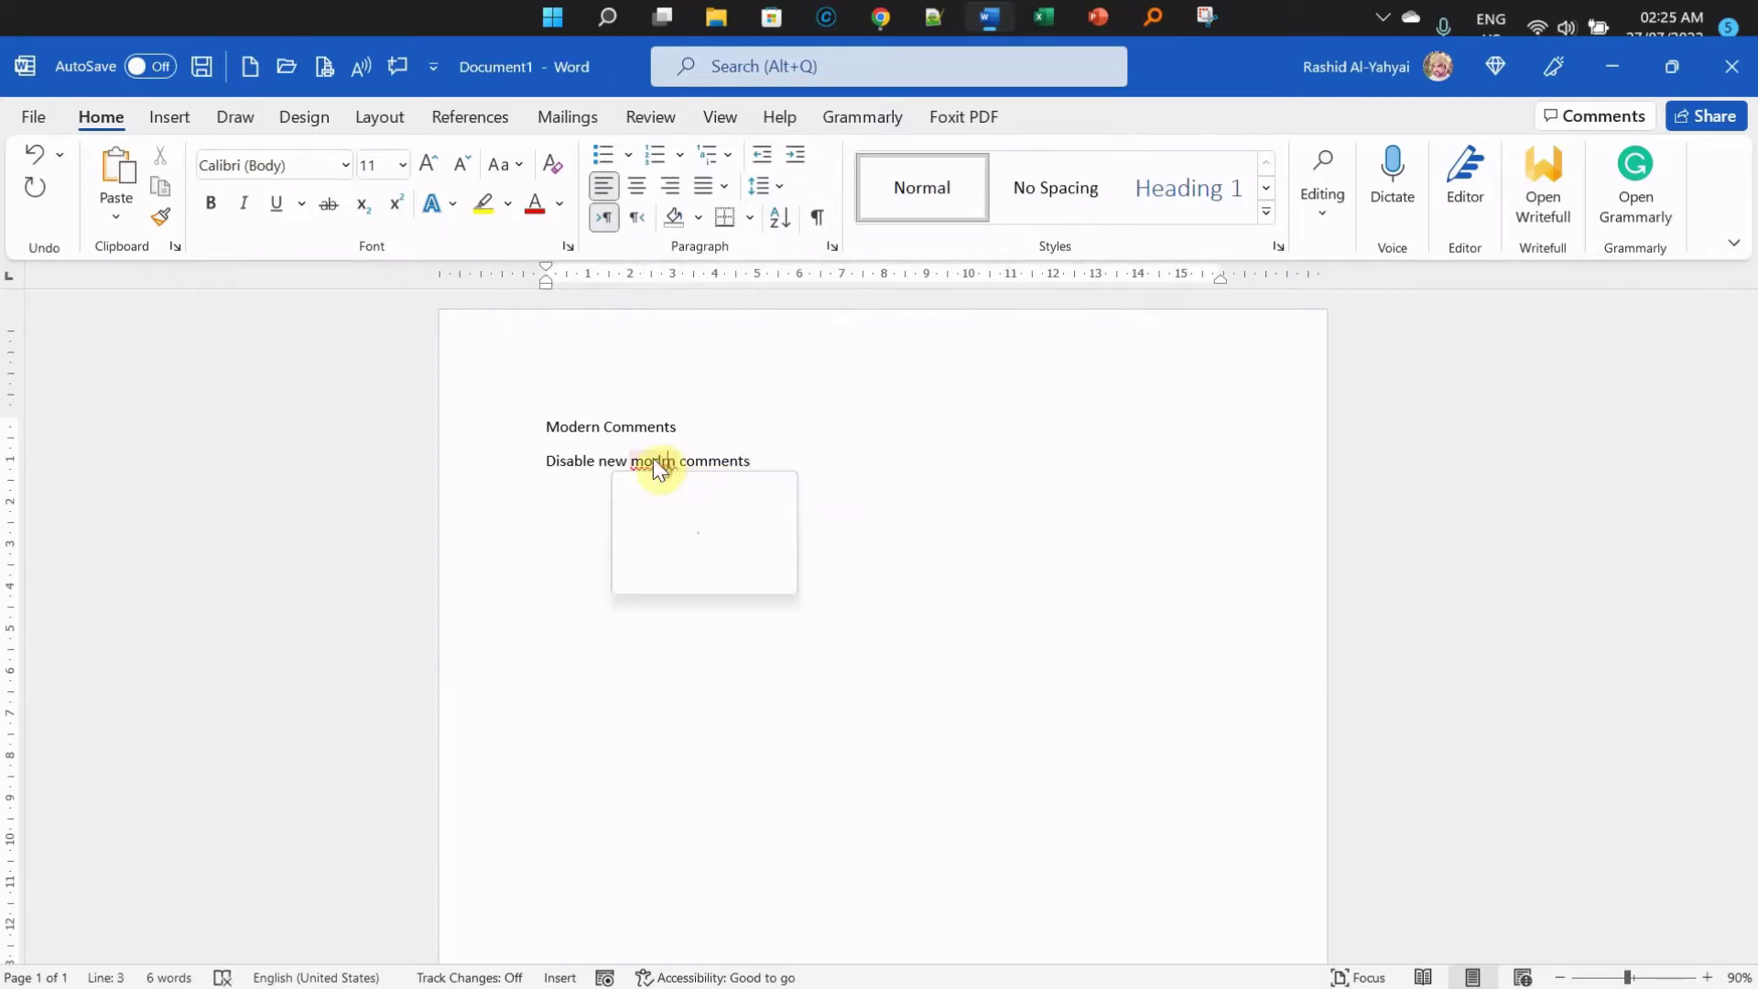
# - Correct 'modrn' to 'modern' and draft the comment 'add a comments' on the word Comments
pyautogui.click(666, 553)
pyautogui.click(789, 434)
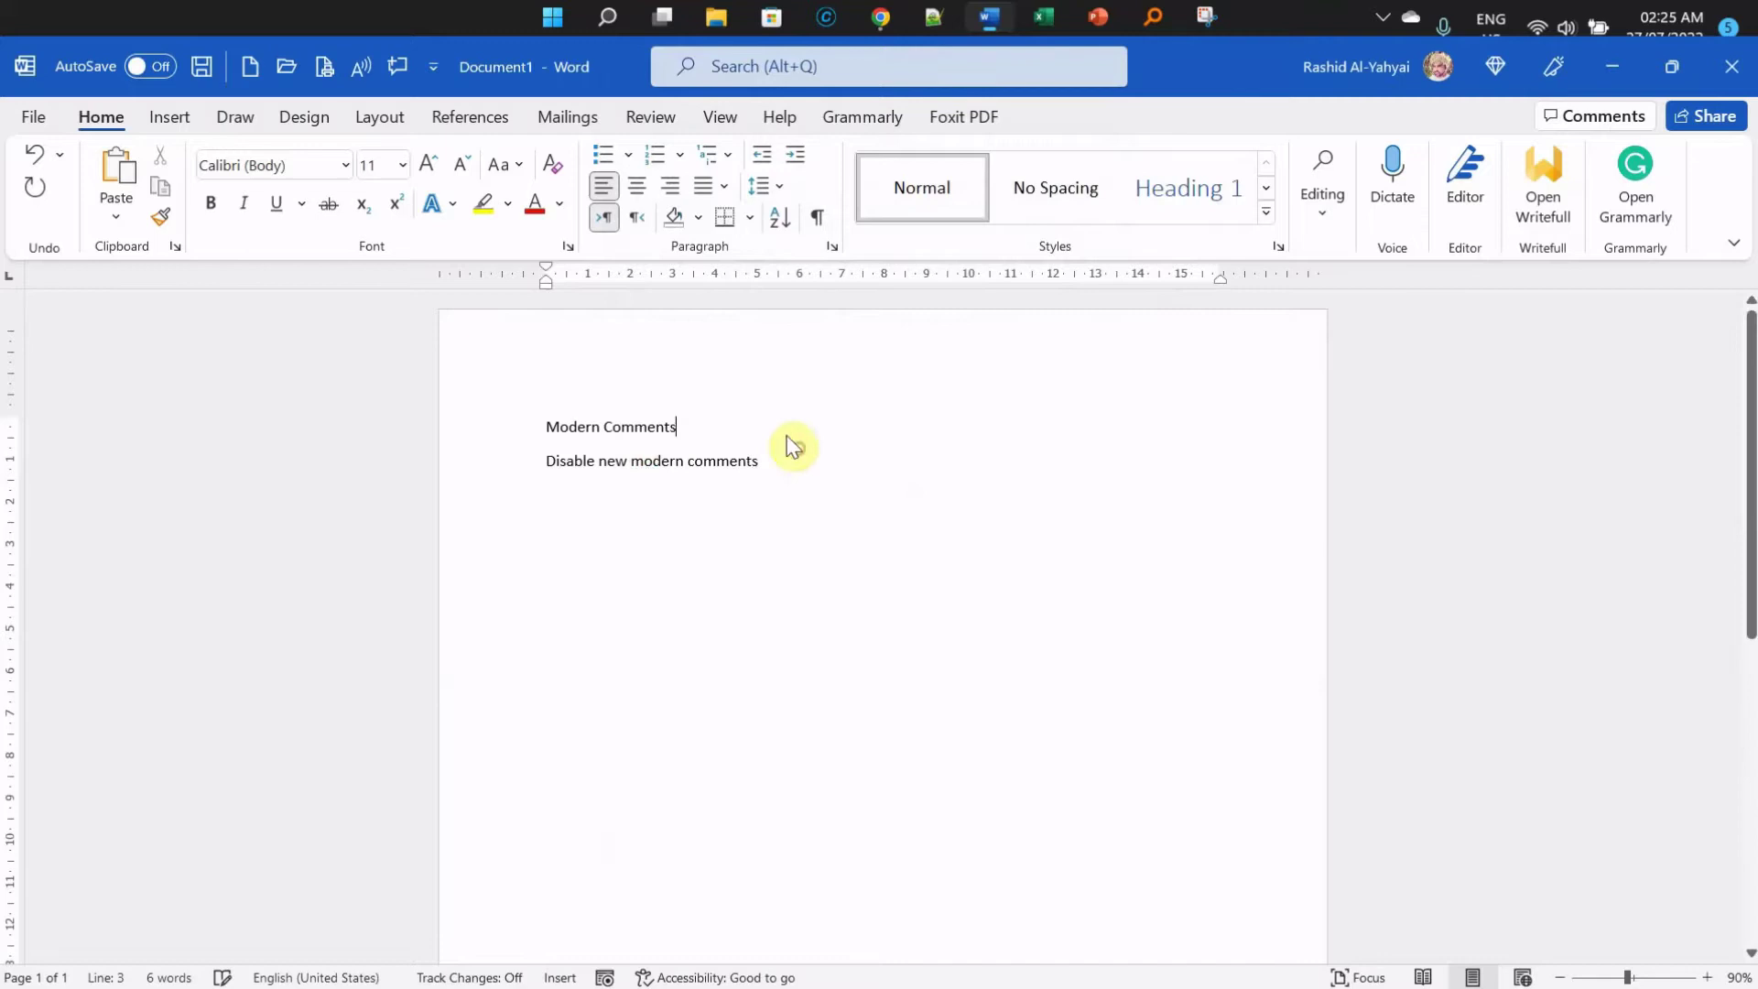
pyautogui.doubleClick(647, 426)
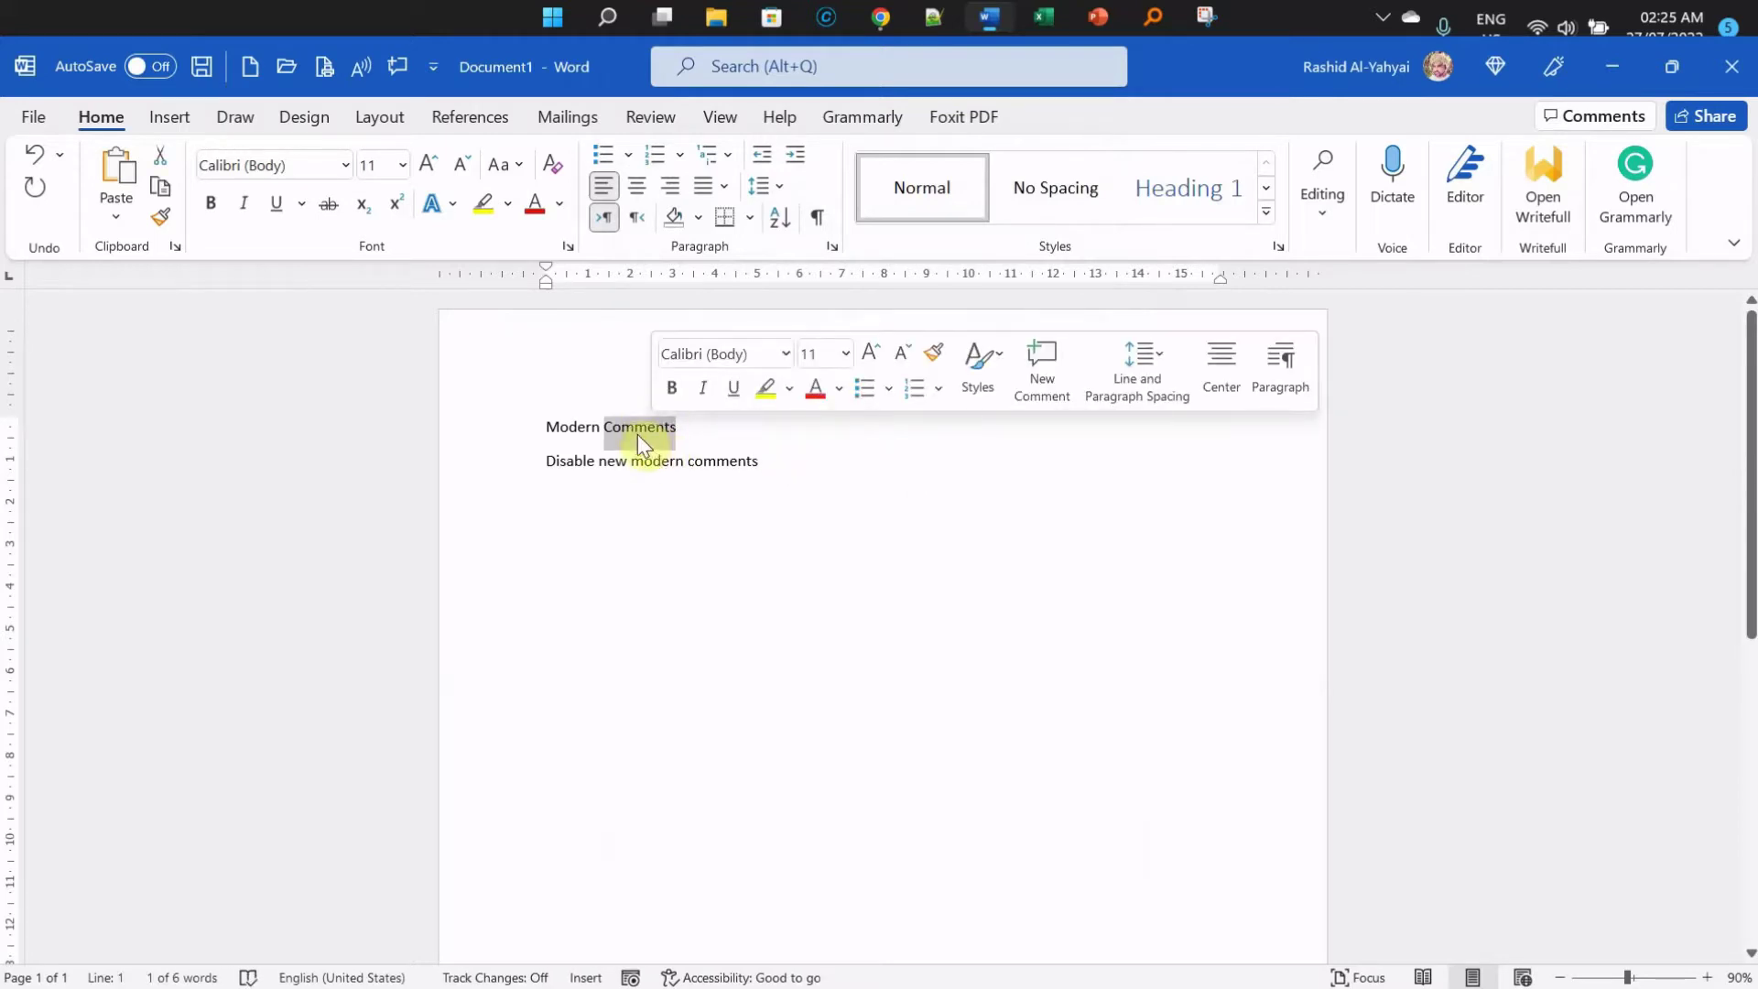
pyautogui.doubleClick(635, 431)
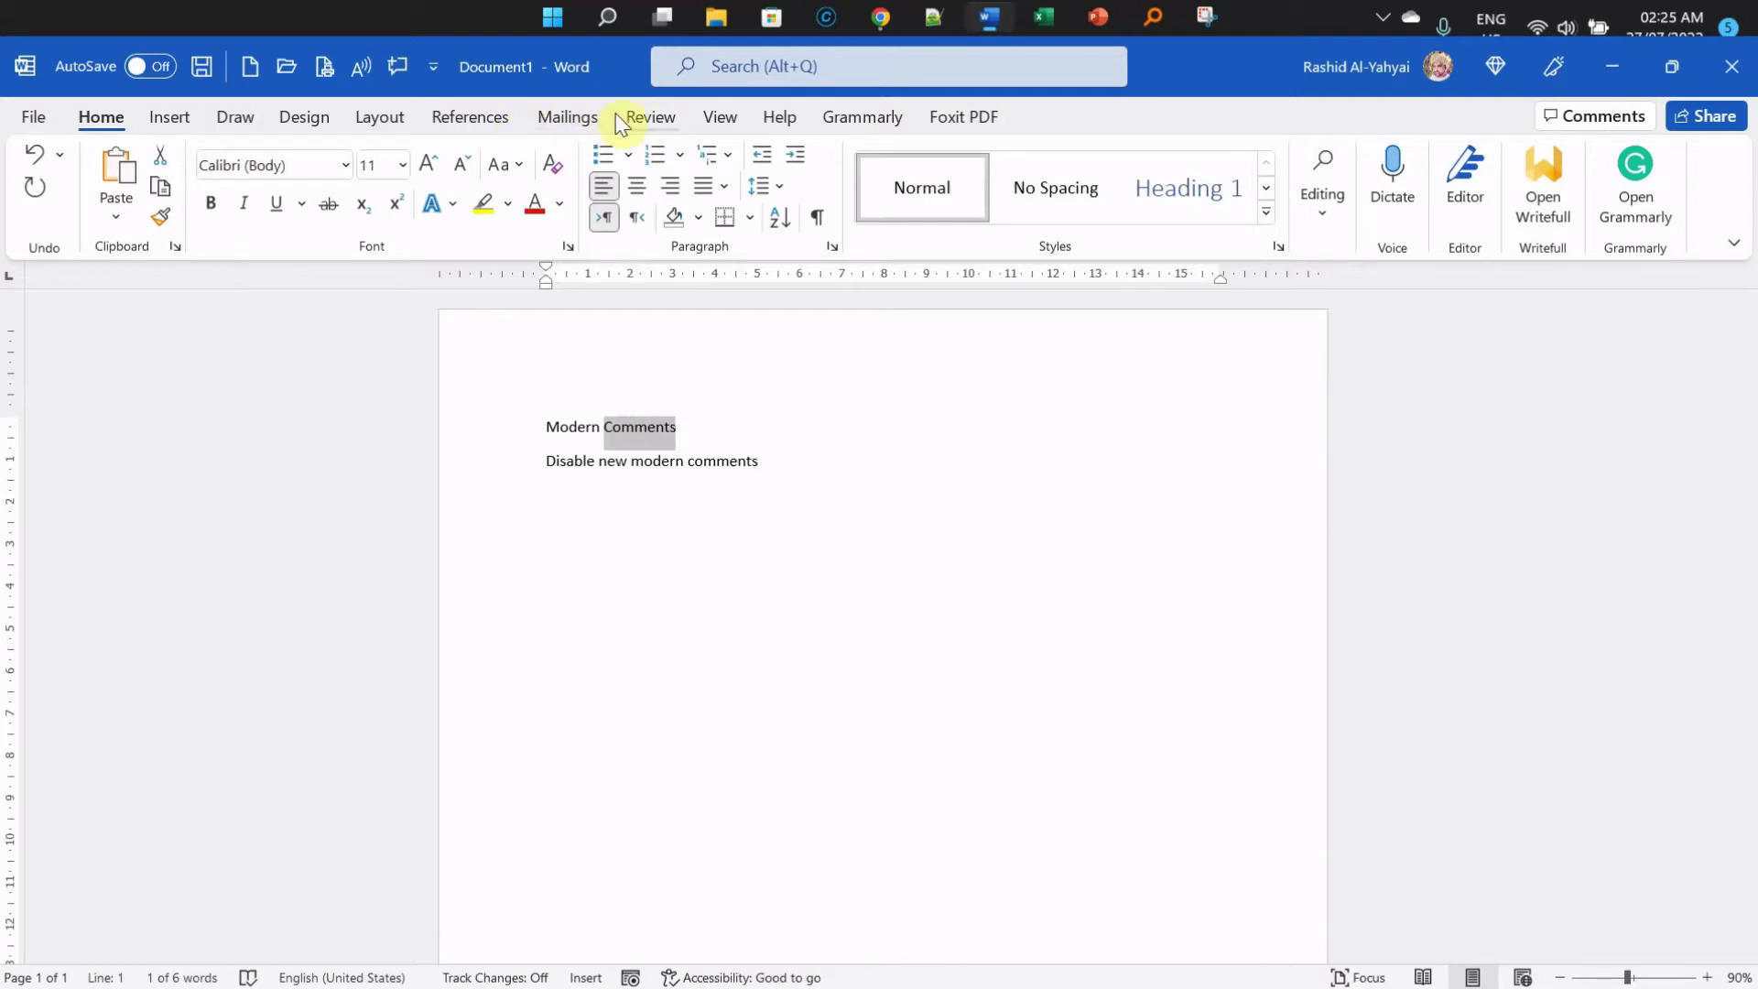
pyautogui.click(650, 119)
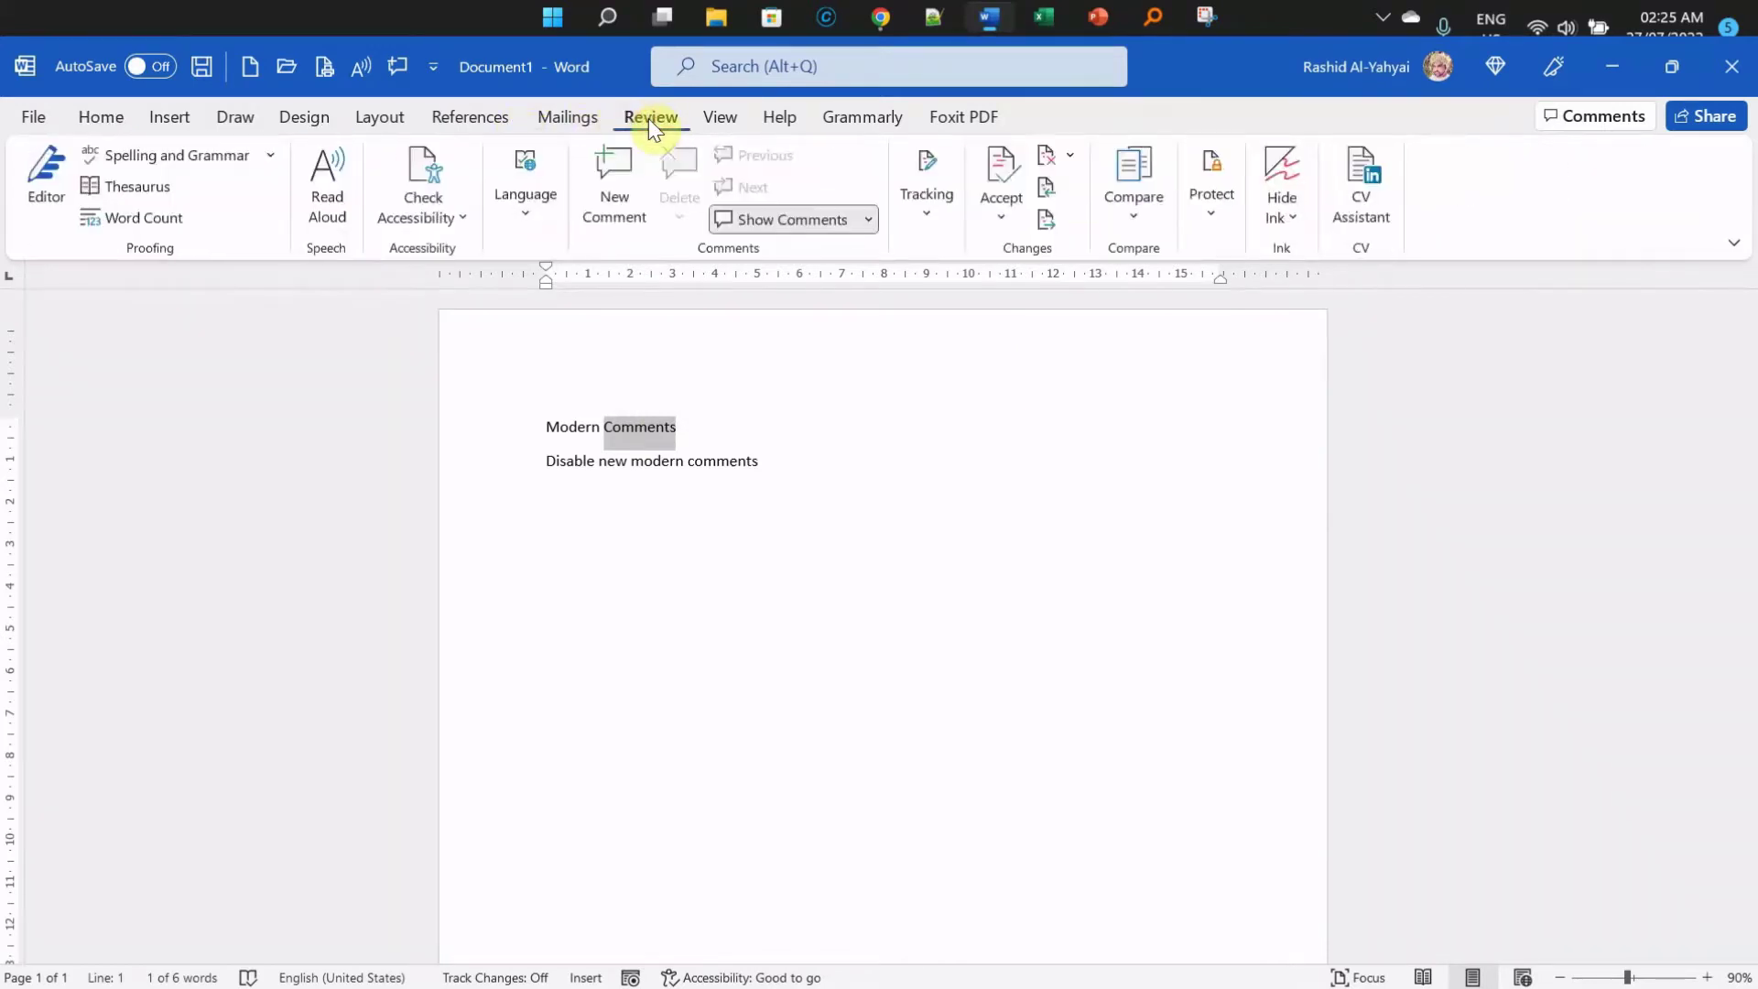
pyautogui.click(613, 180)
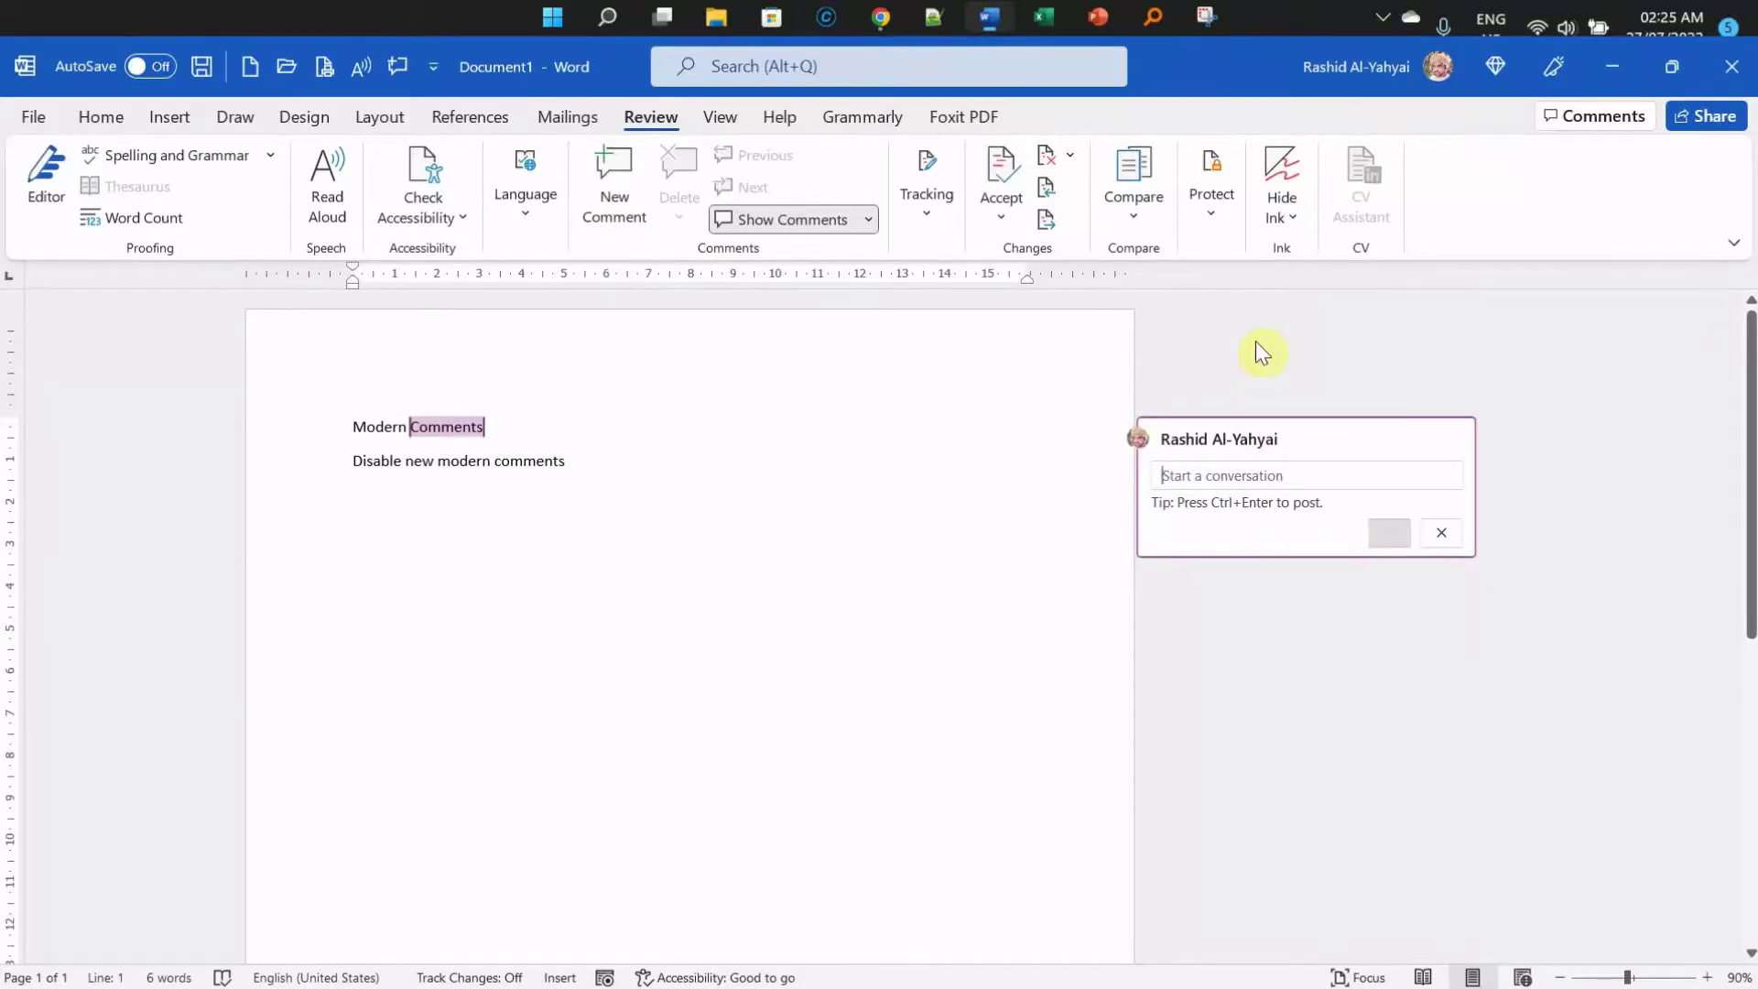
pyautogui.write('ad')
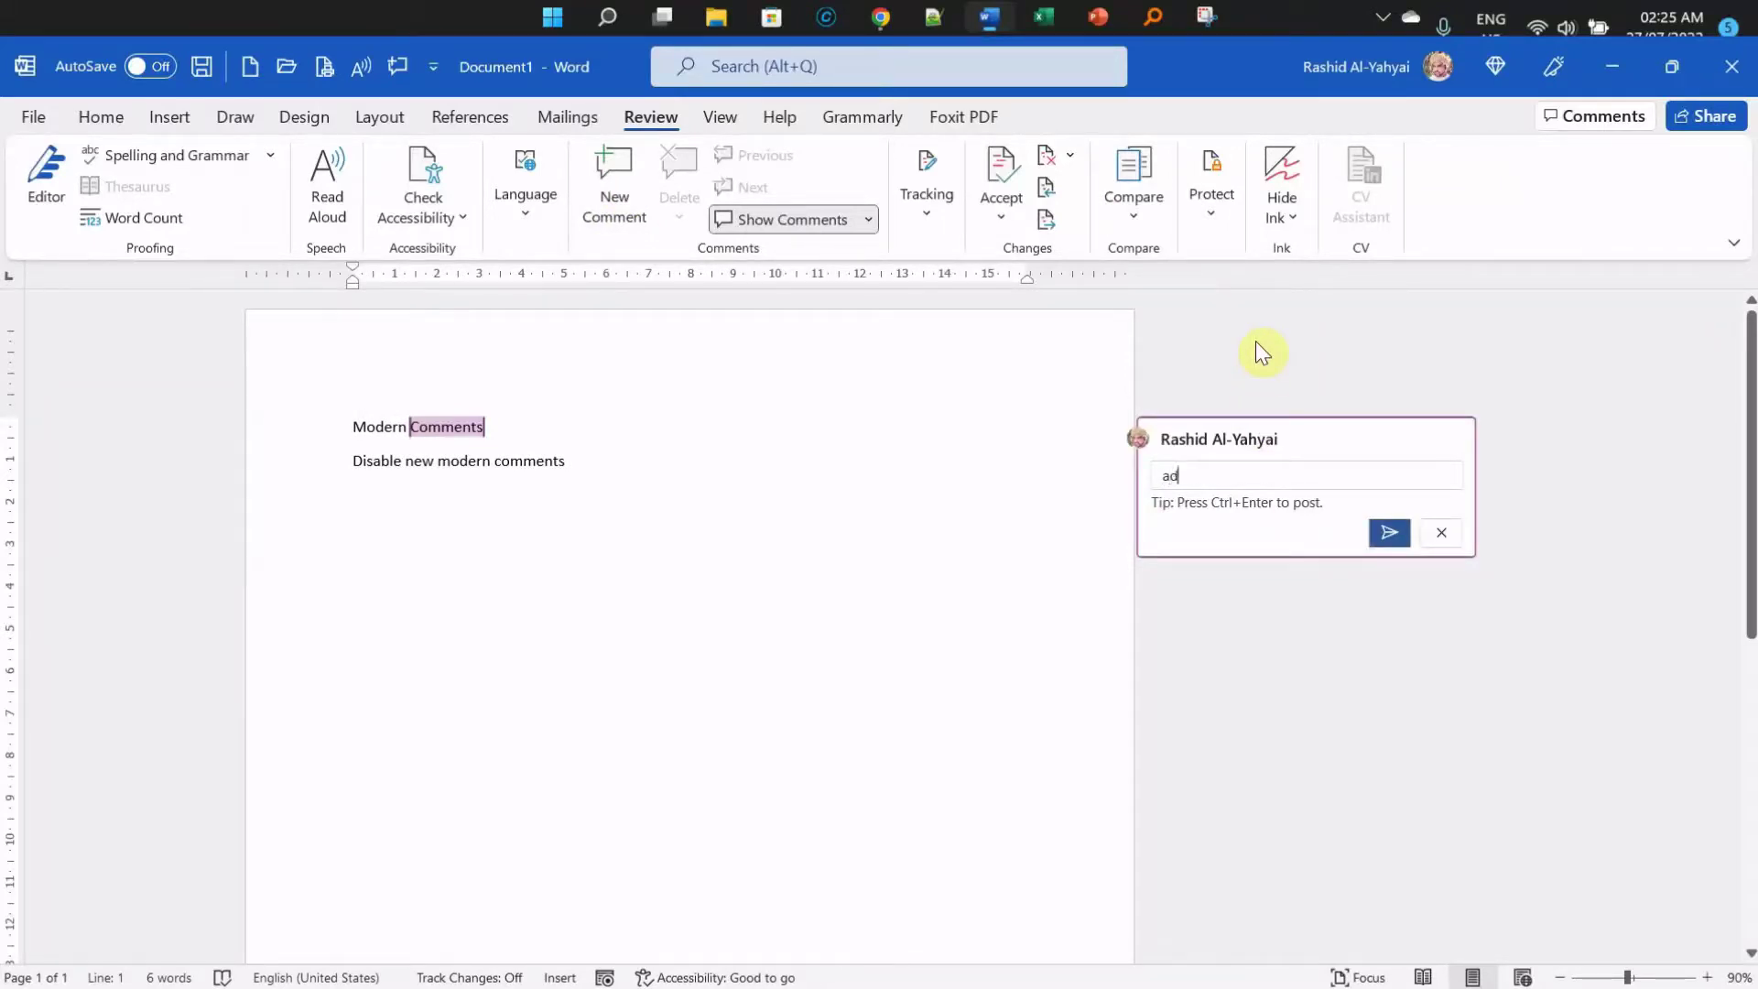
pyautogui.write('d a comme')
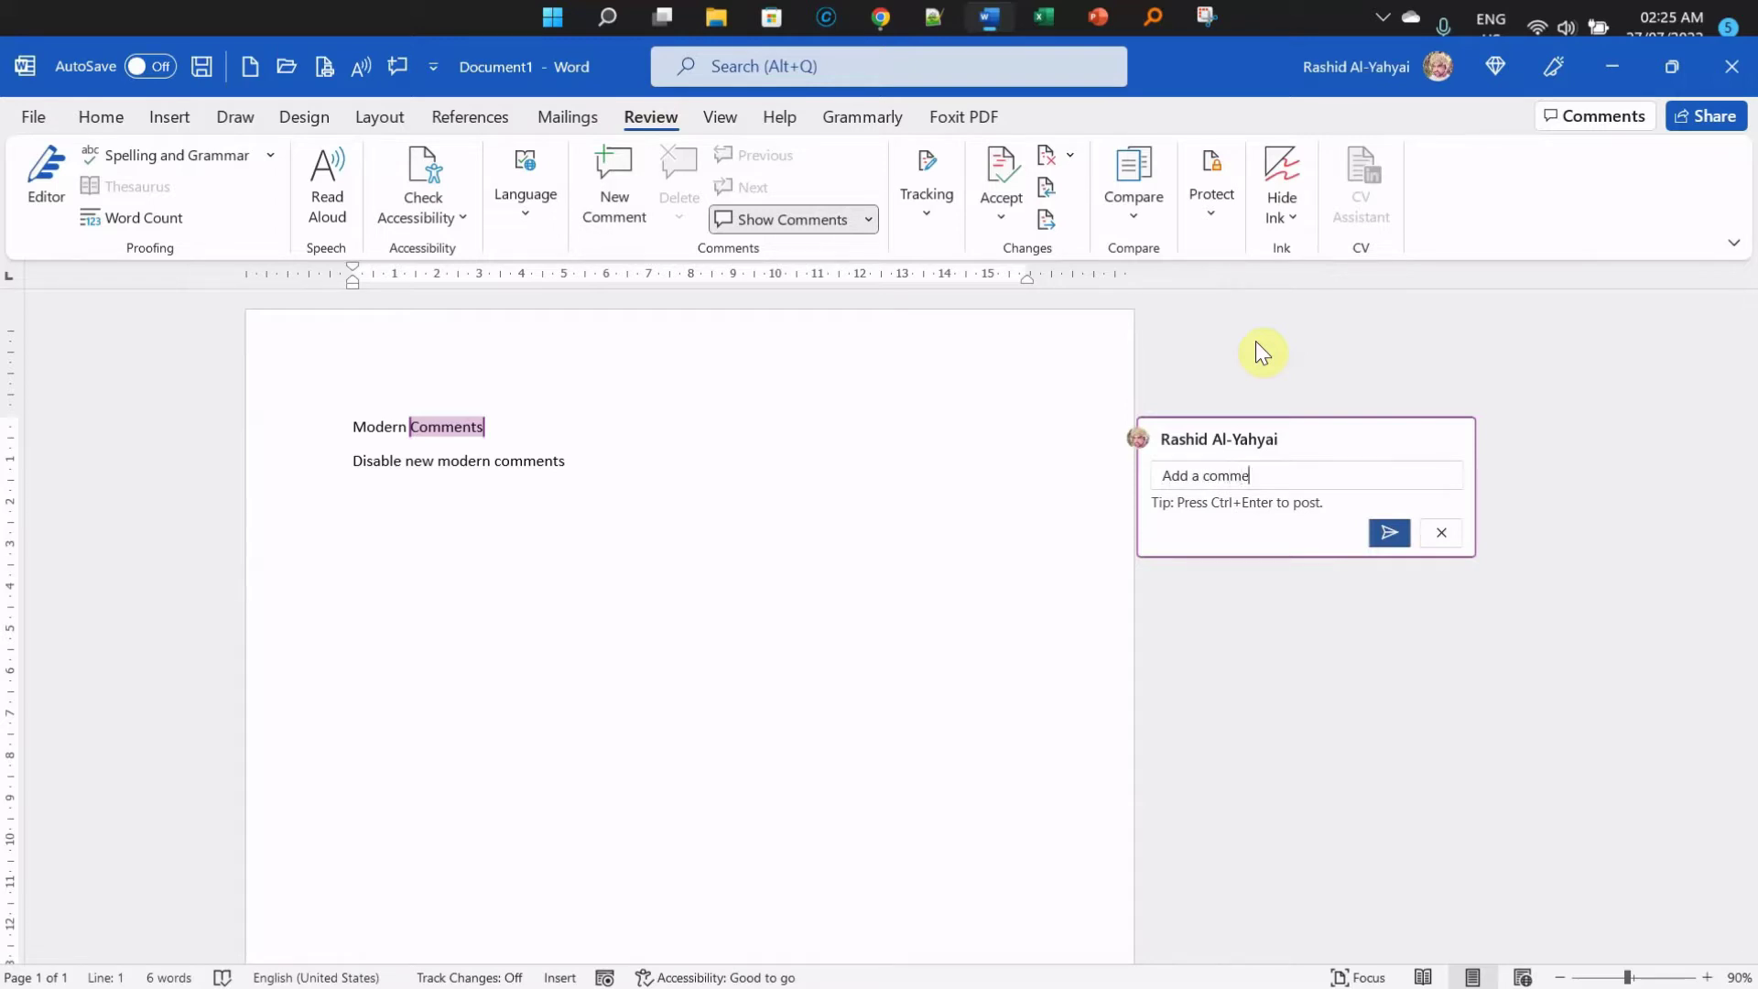
pyautogui.write('nts')
# - Add a new line reading 'Text' below, then go back to the comment draft
pyautogui.click(693, 462)
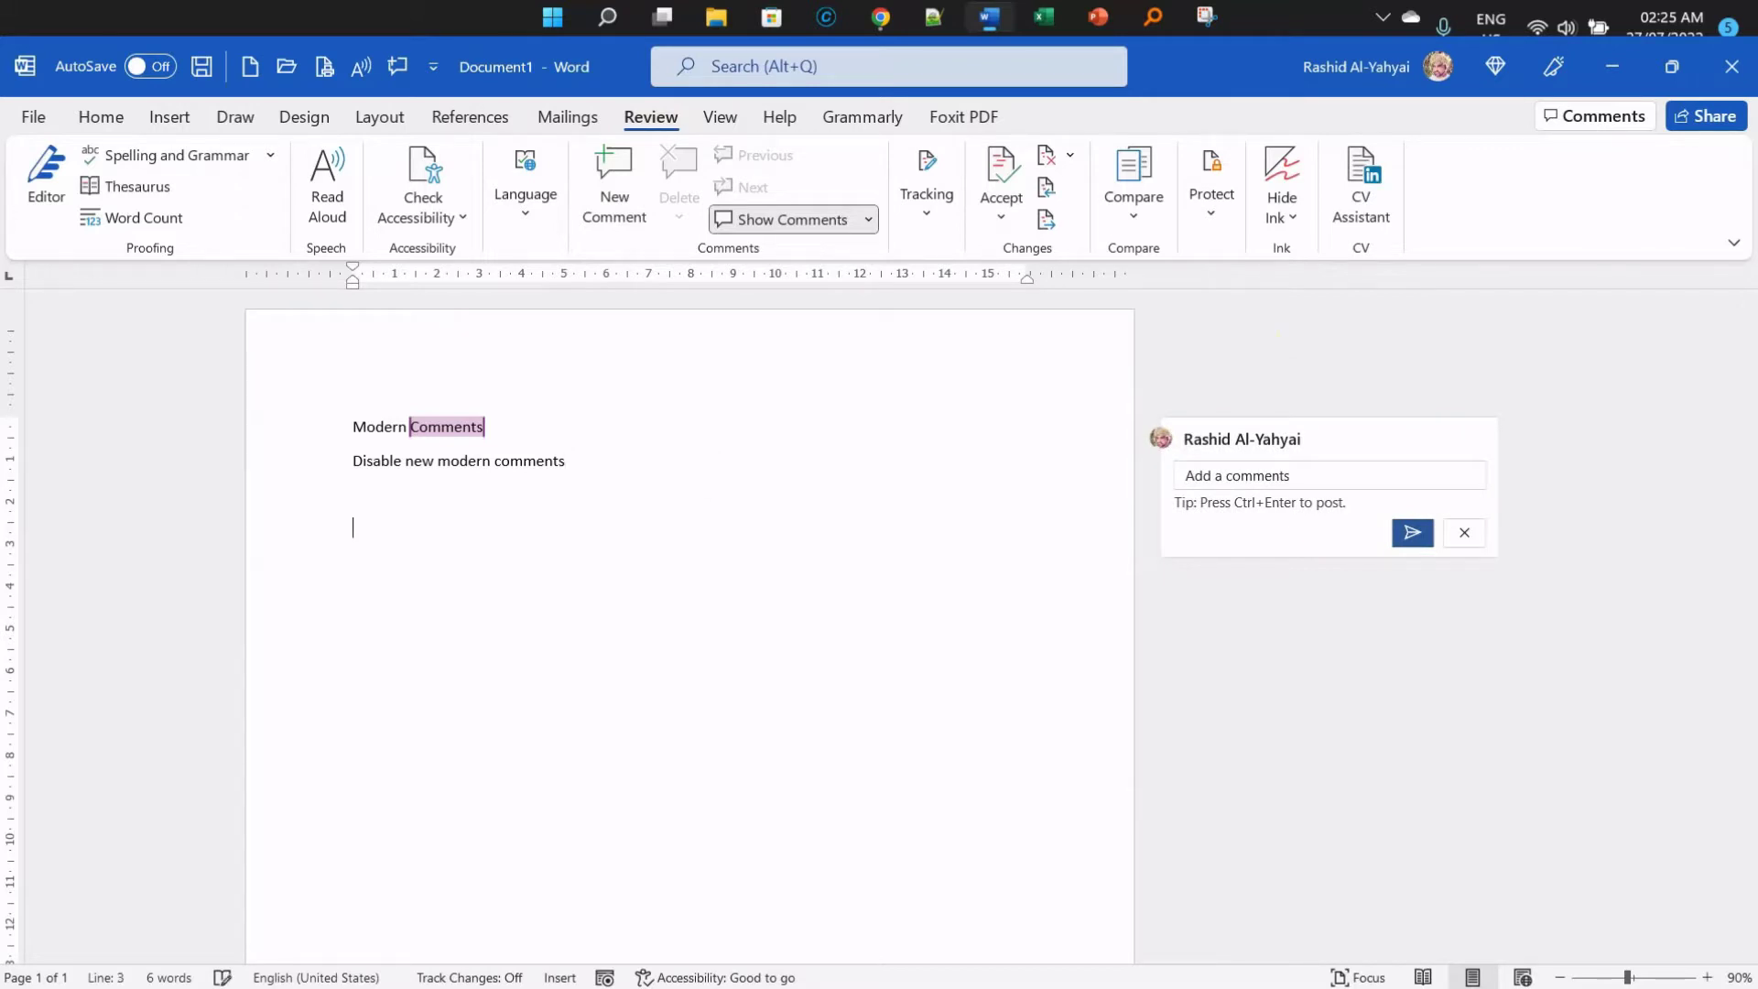
pyautogui.click(642, 460)
pyautogui.write('Text')
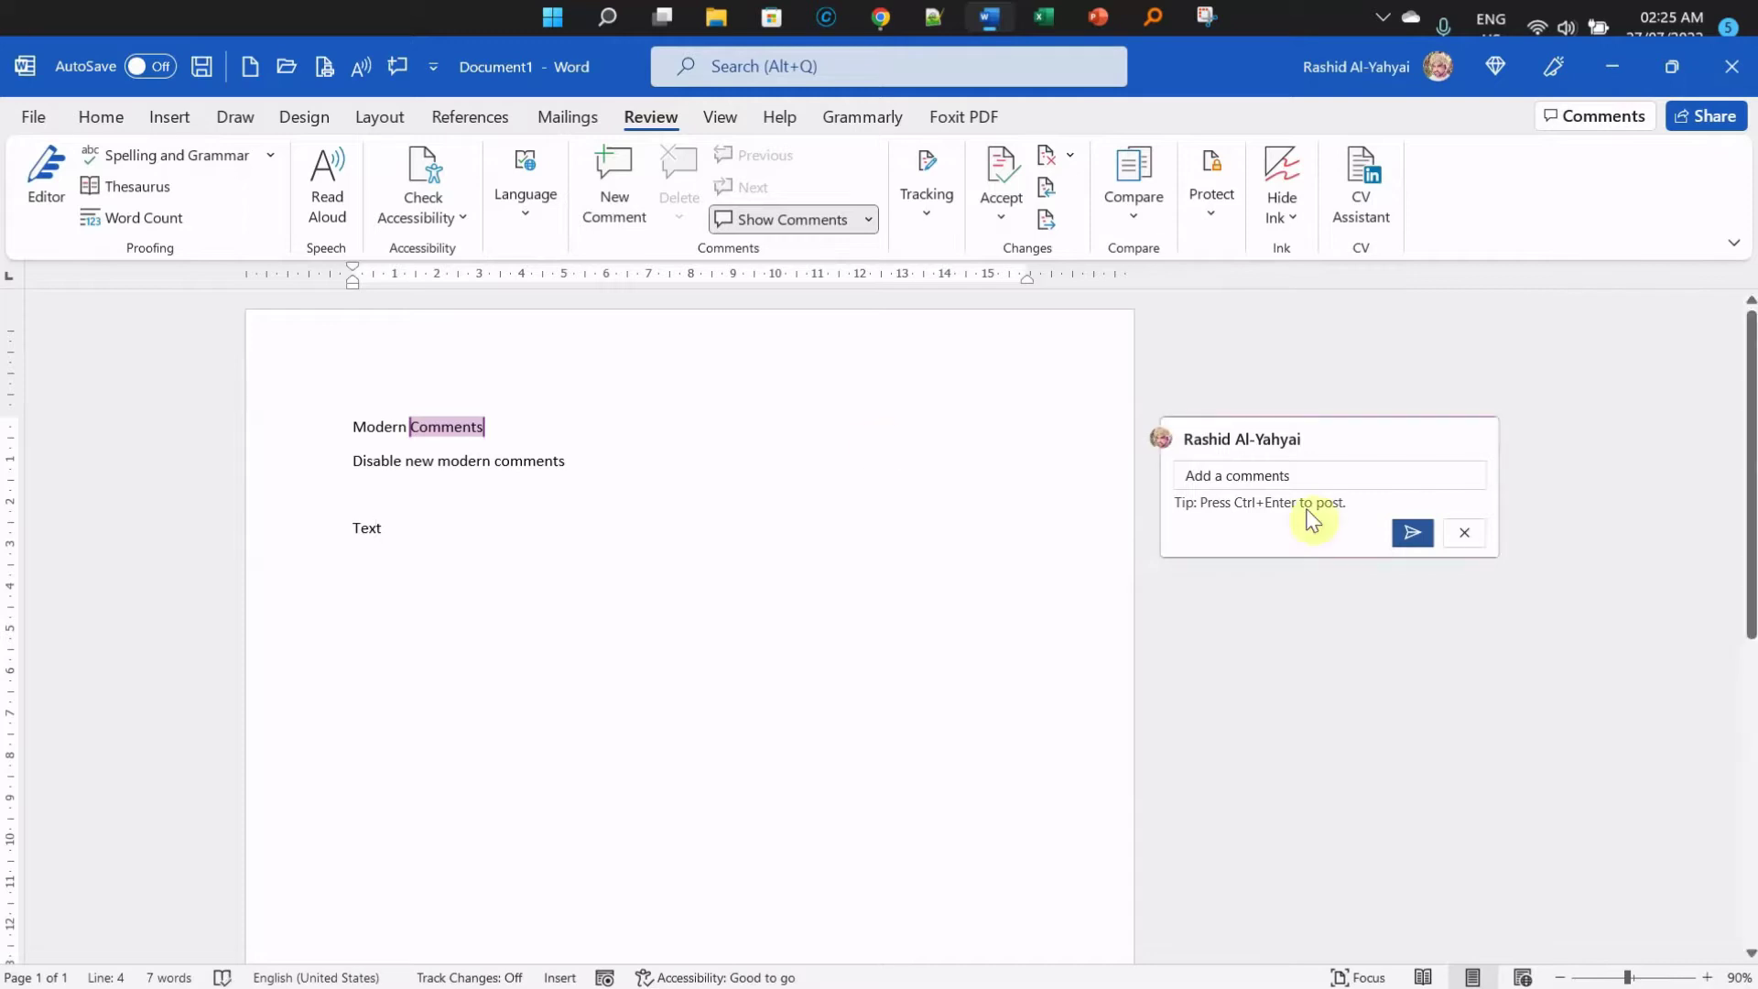
pyautogui.click(1325, 477)
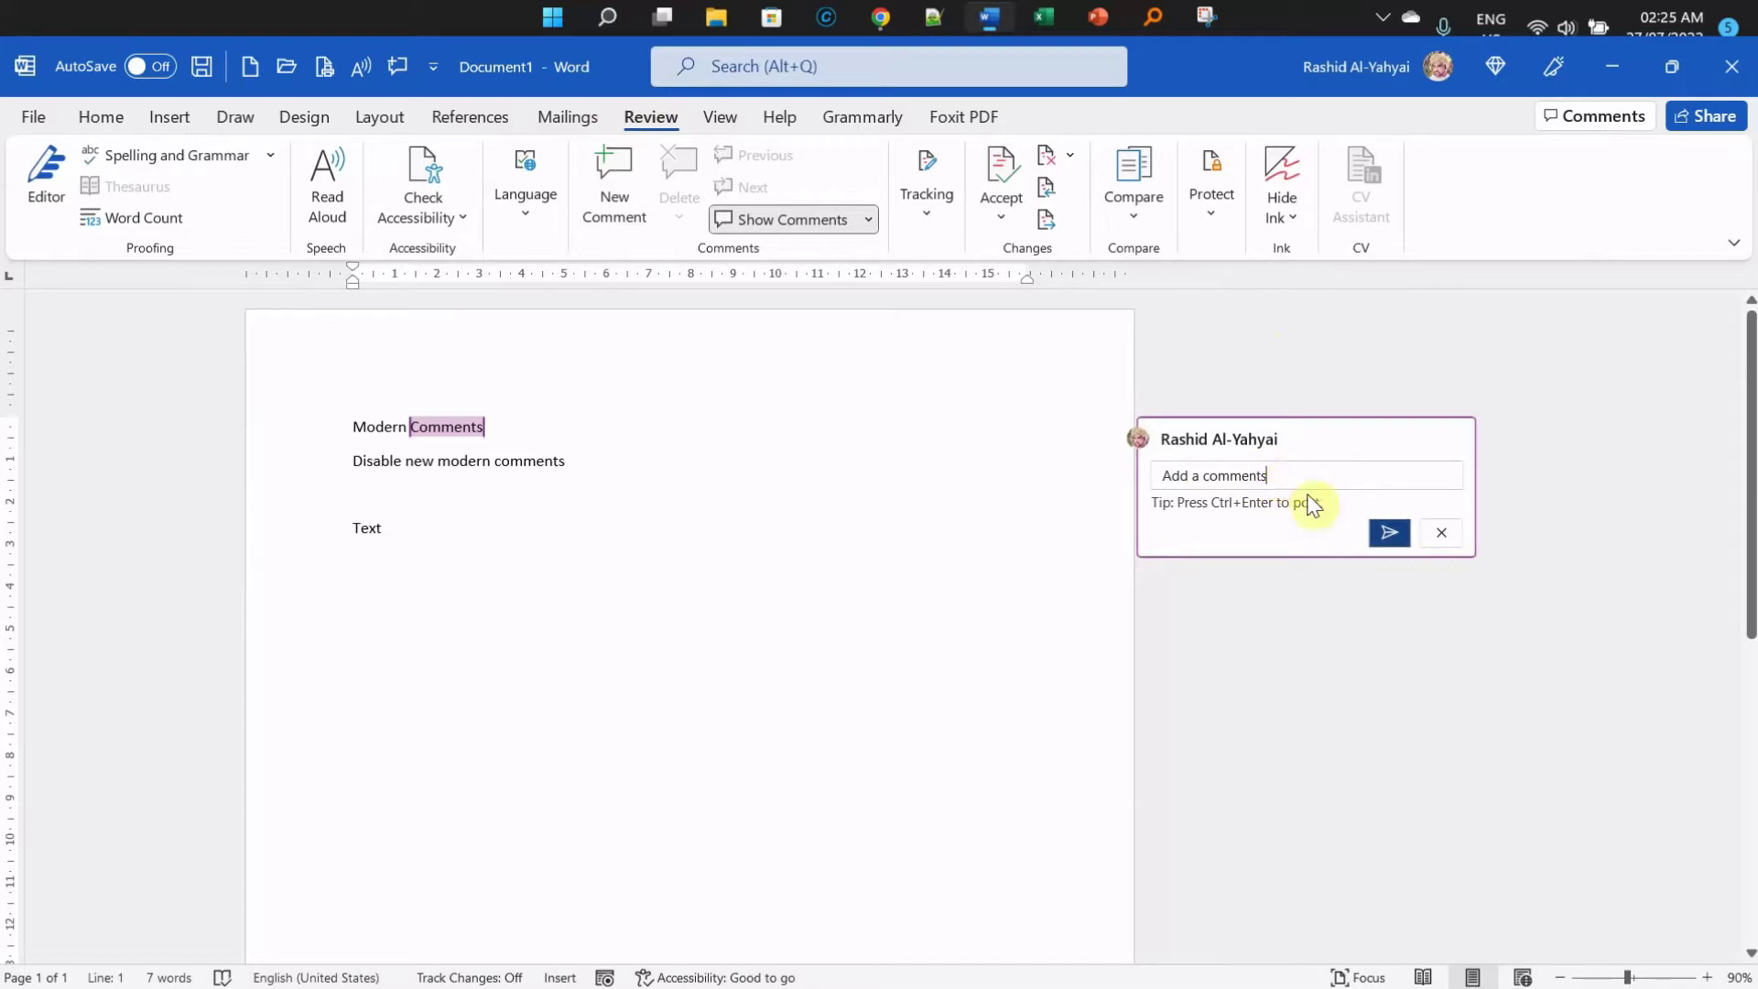
# - Post the 'Add a comments' comment and reply to it with '2nd comments'
pyautogui.click(1381, 531)
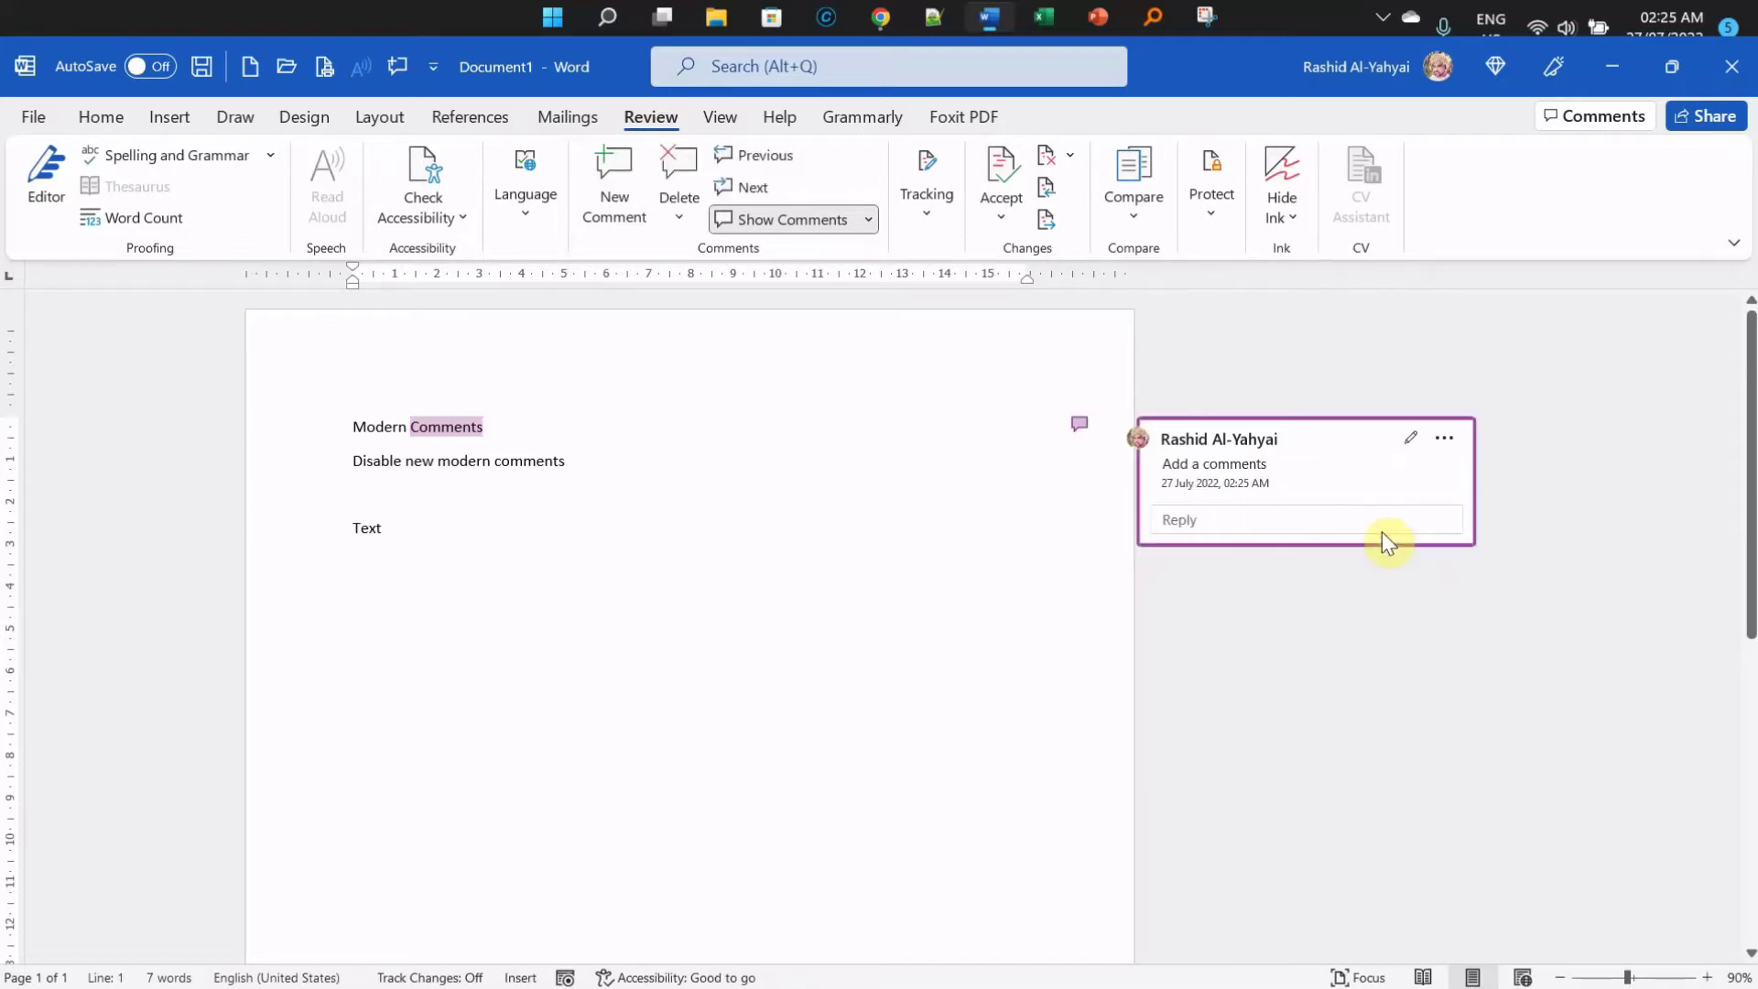
pyautogui.click(1250, 515)
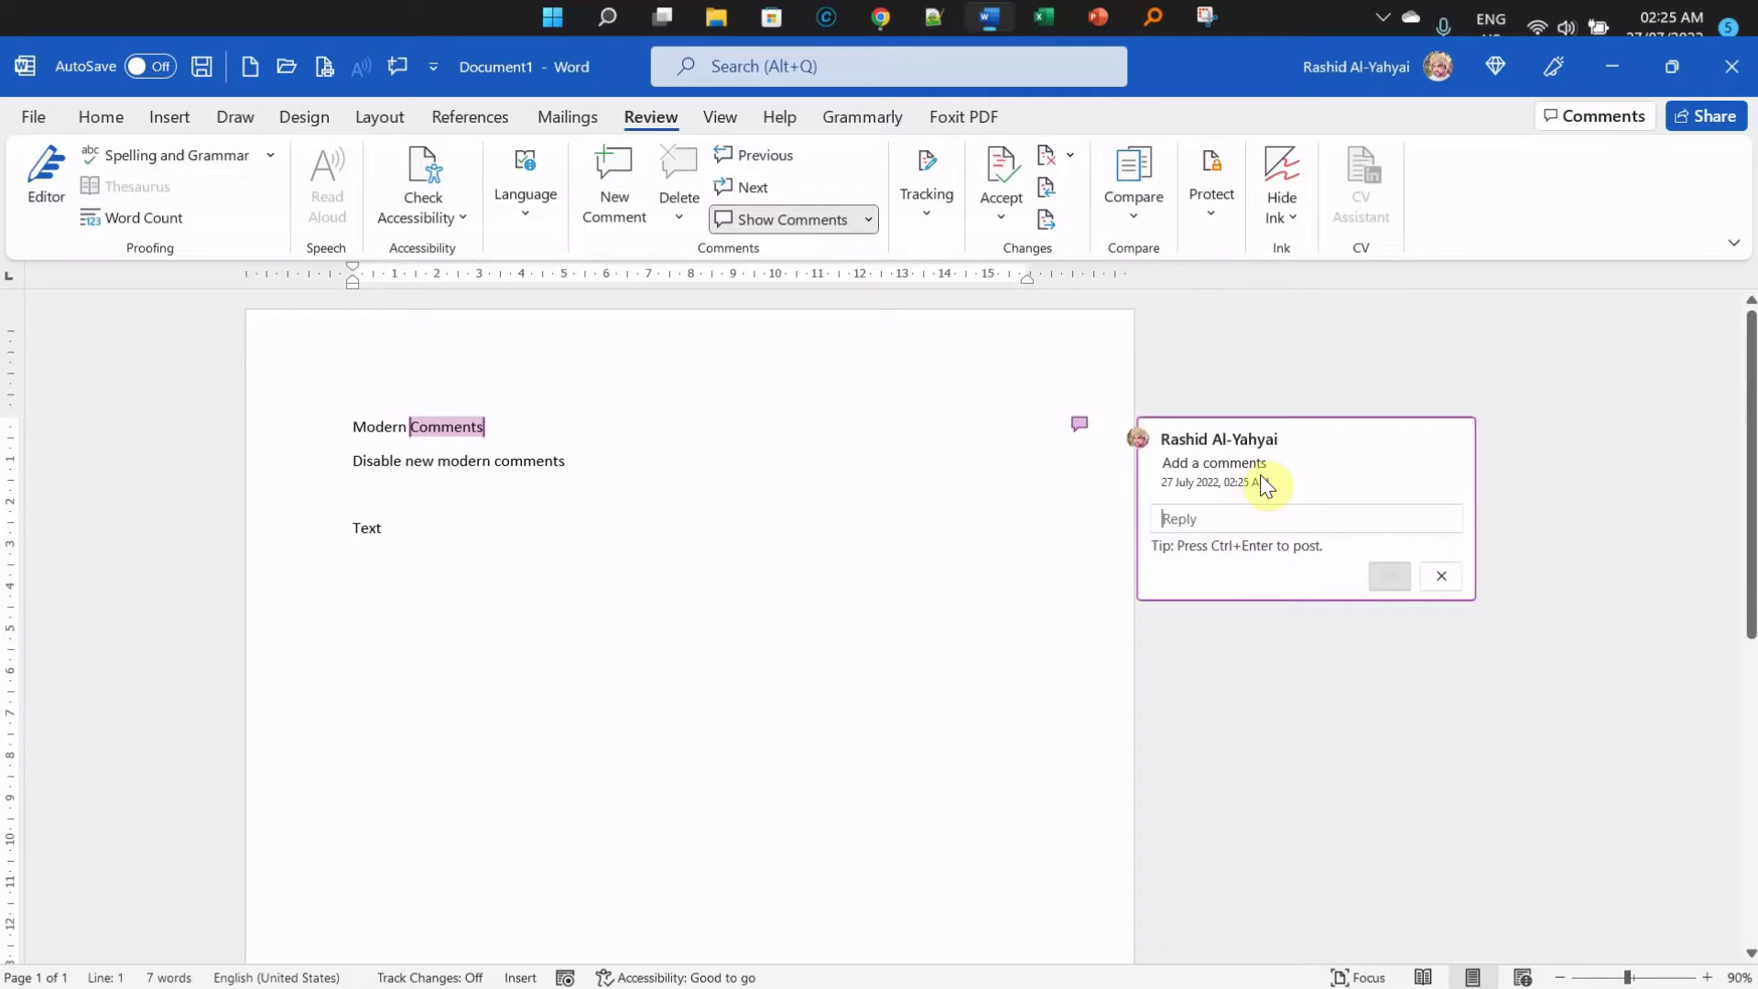
pyautogui.write('2n d comments')
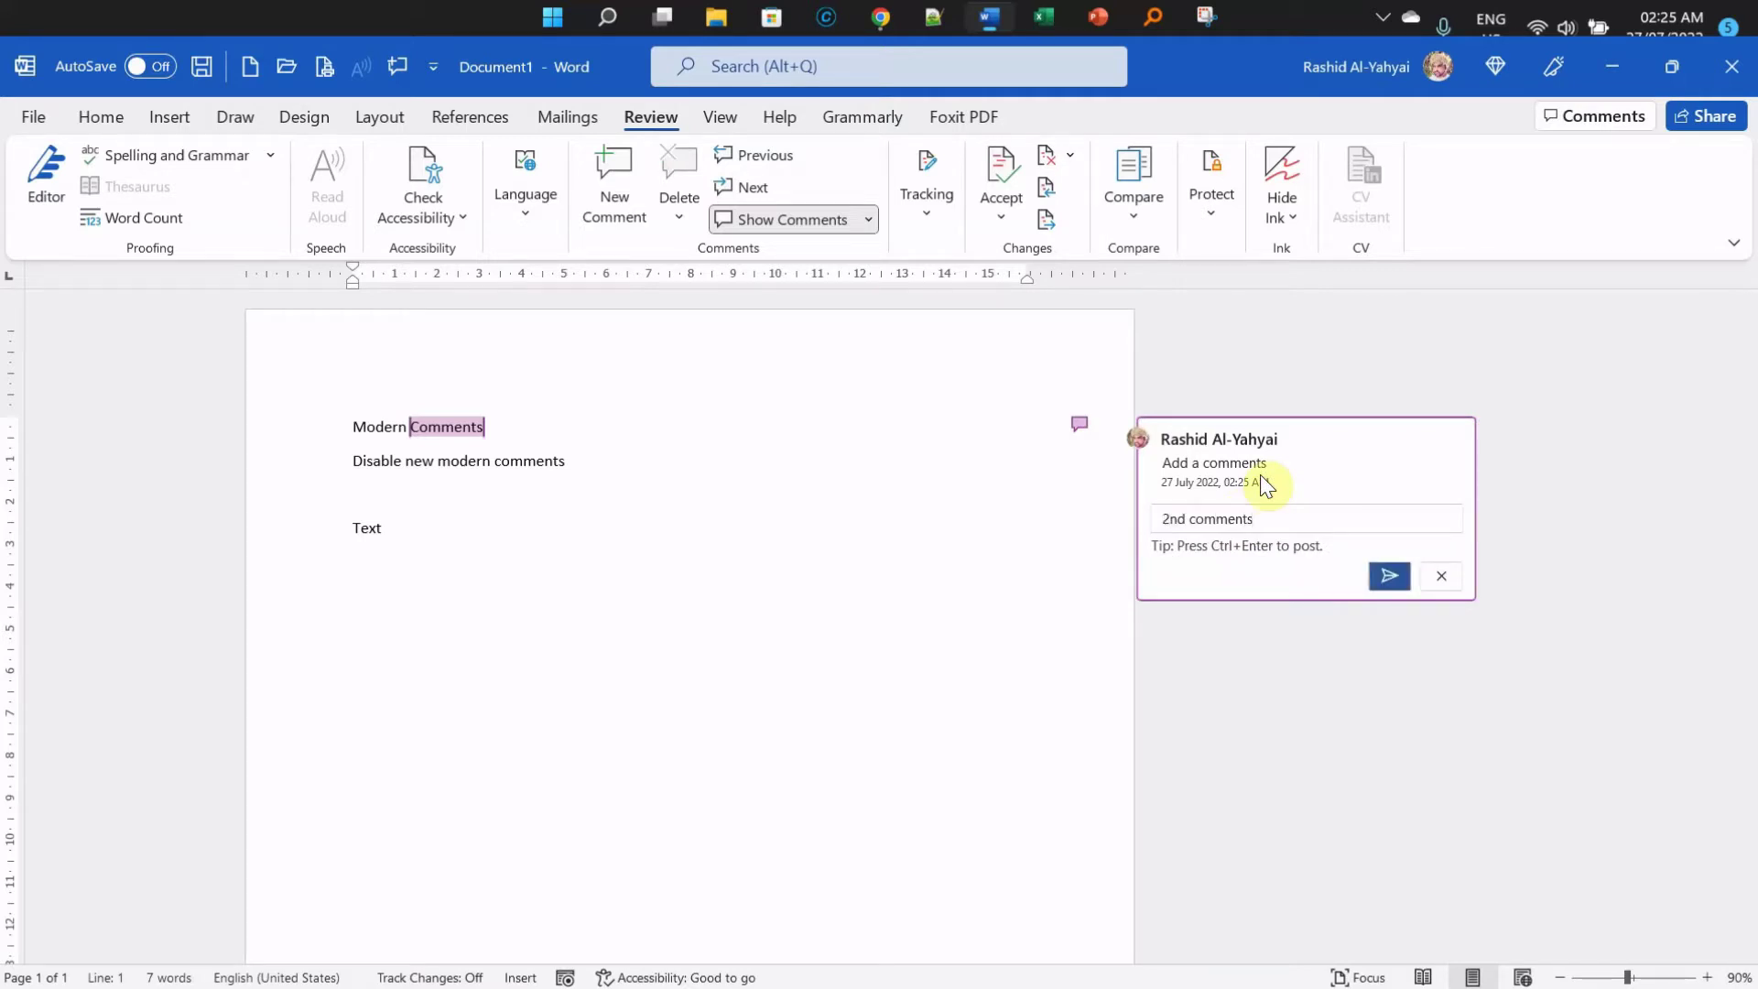
pyautogui.hotkey('ctrl', 'Return')
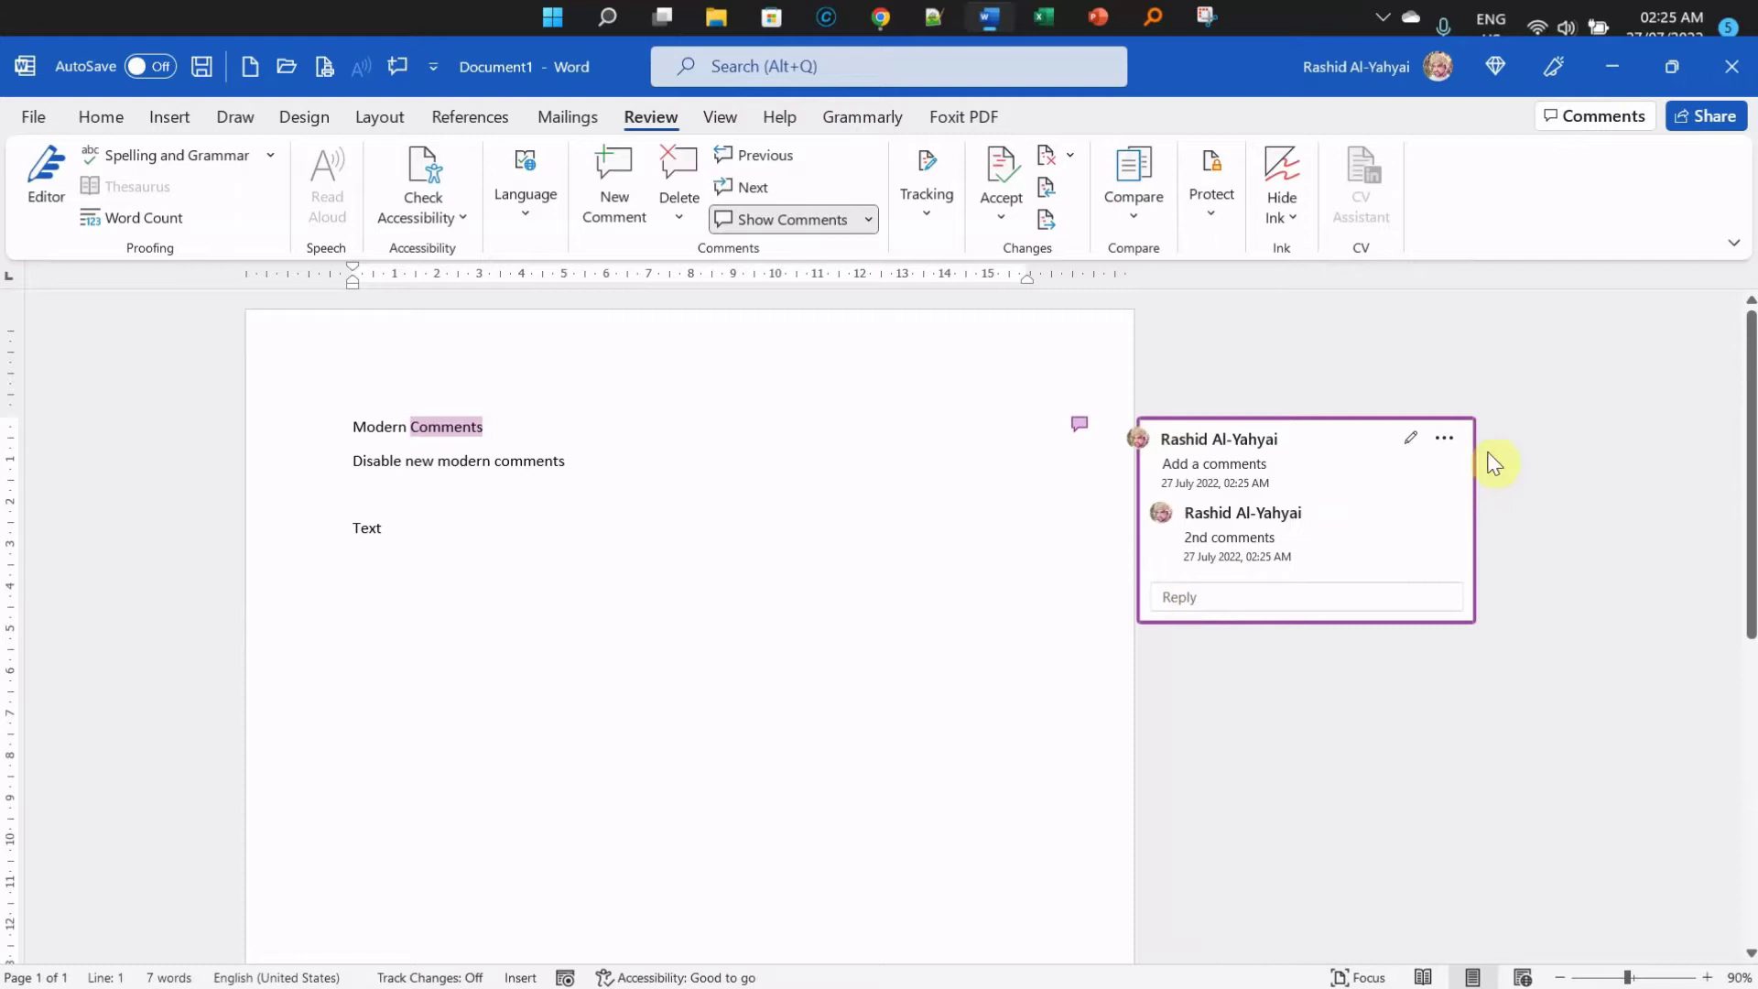
pyautogui.click(1445, 438)
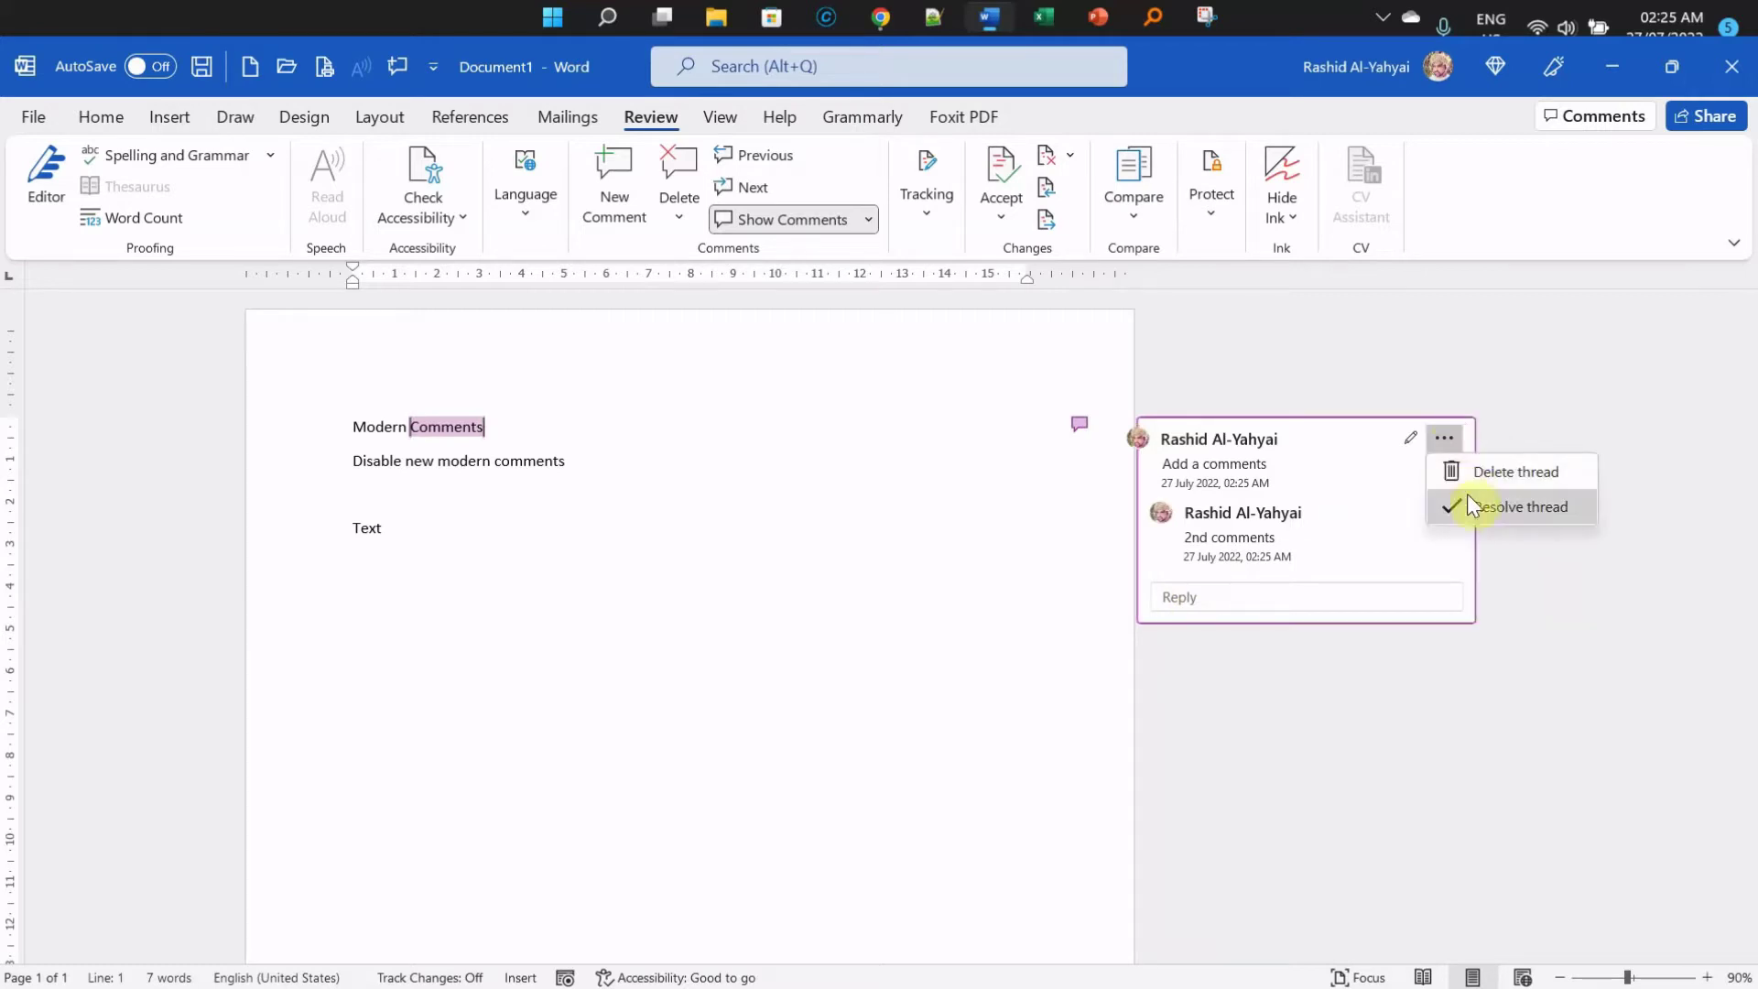
pyautogui.click(662, 532)
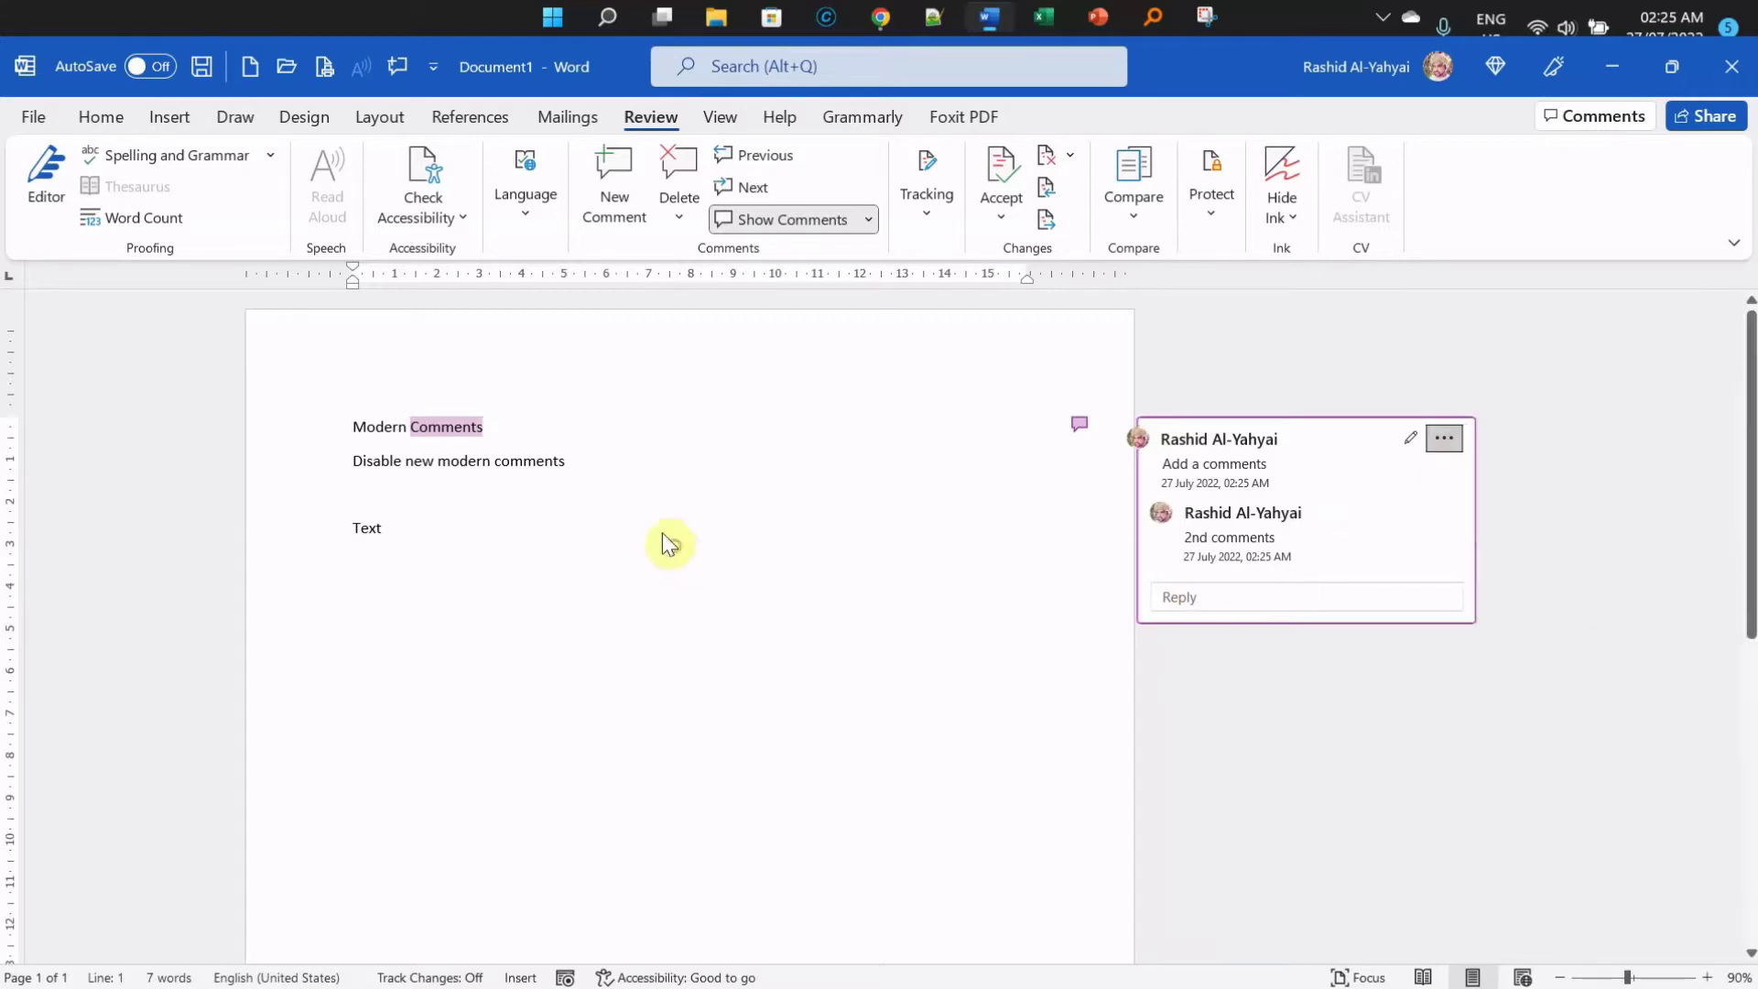
# - Comment 'Resolved comment' on line two's 'comments', resolve that thread, and list it among comments
pyautogui.doubleClick(533, 460)
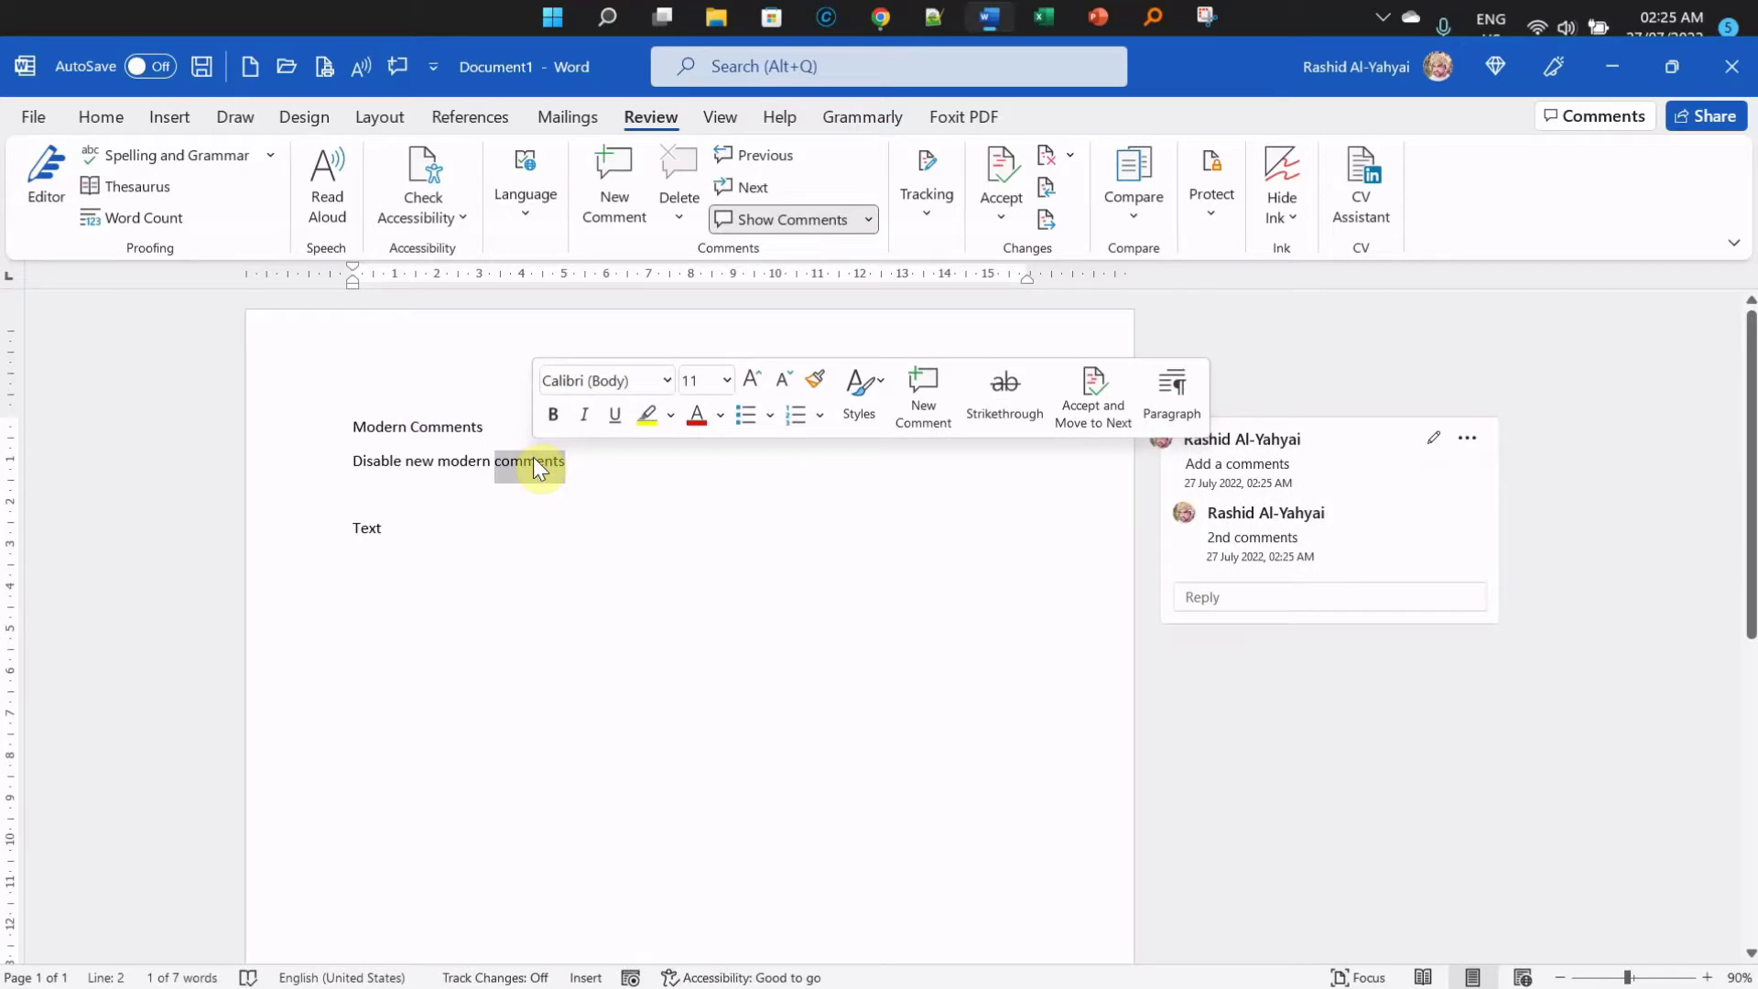
pyautogui.click(919, 389)
pyautogui.write('res')
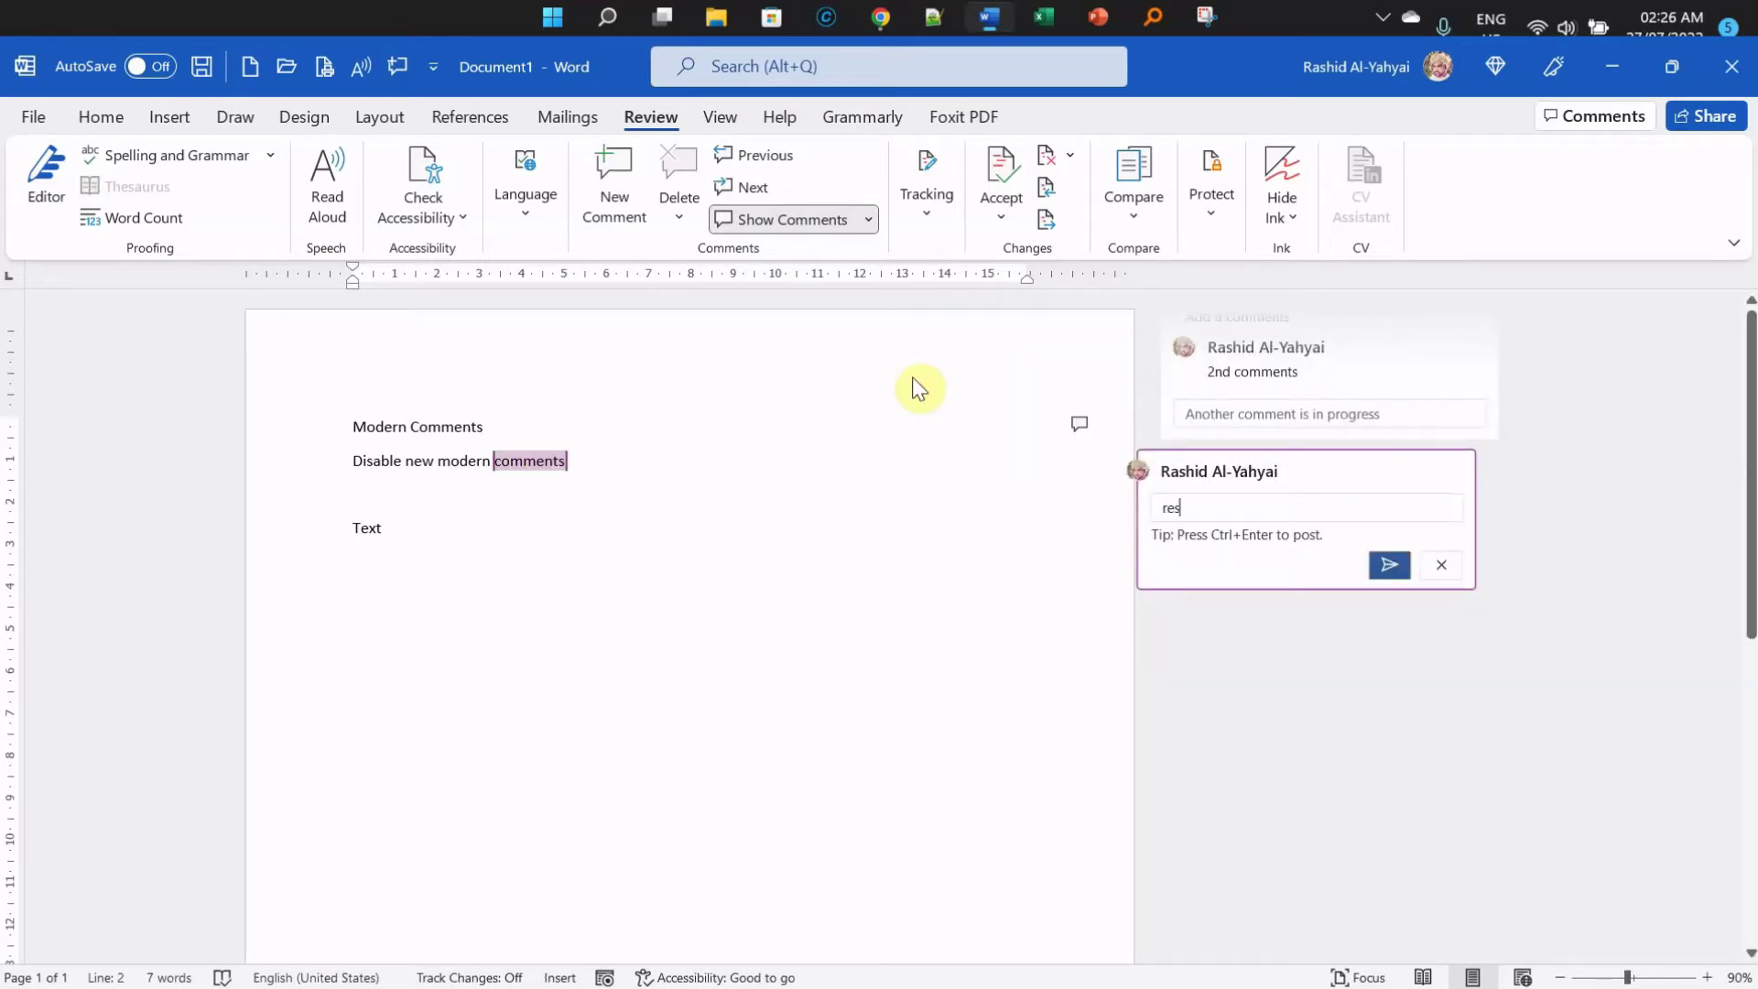
pyautogui.write('olved c omment')
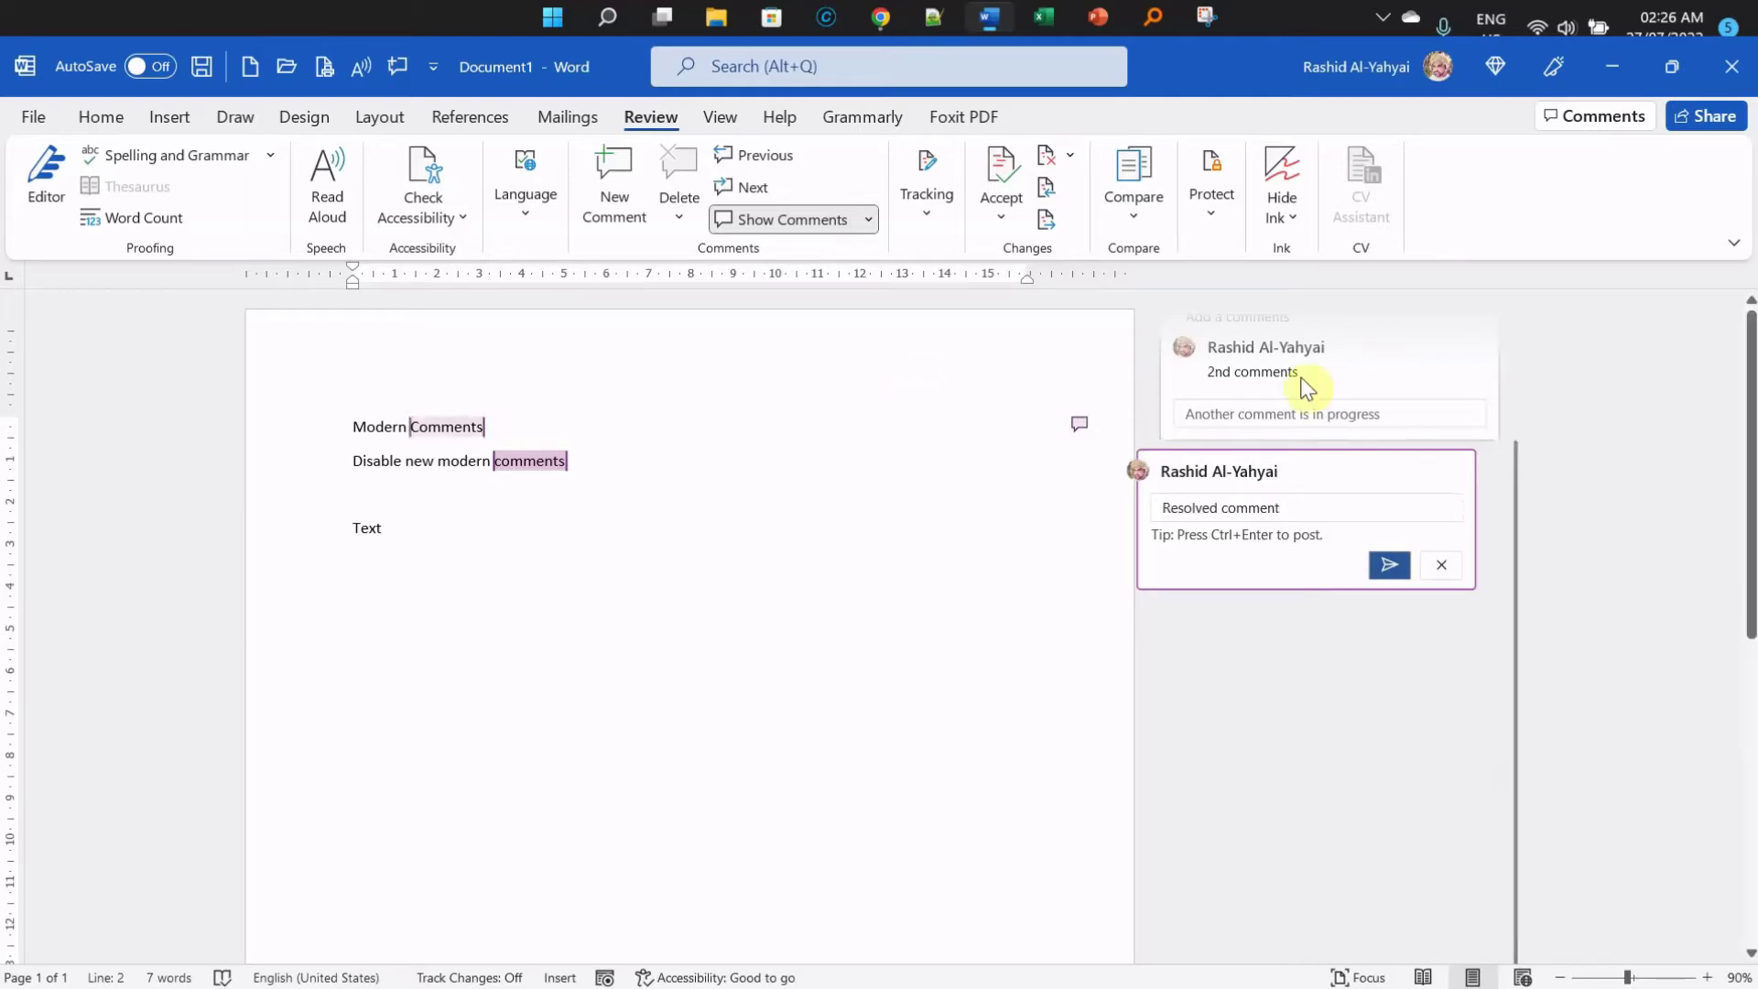
pyautogui.click(1382, 563)
pyautogui.click(1437, 472)
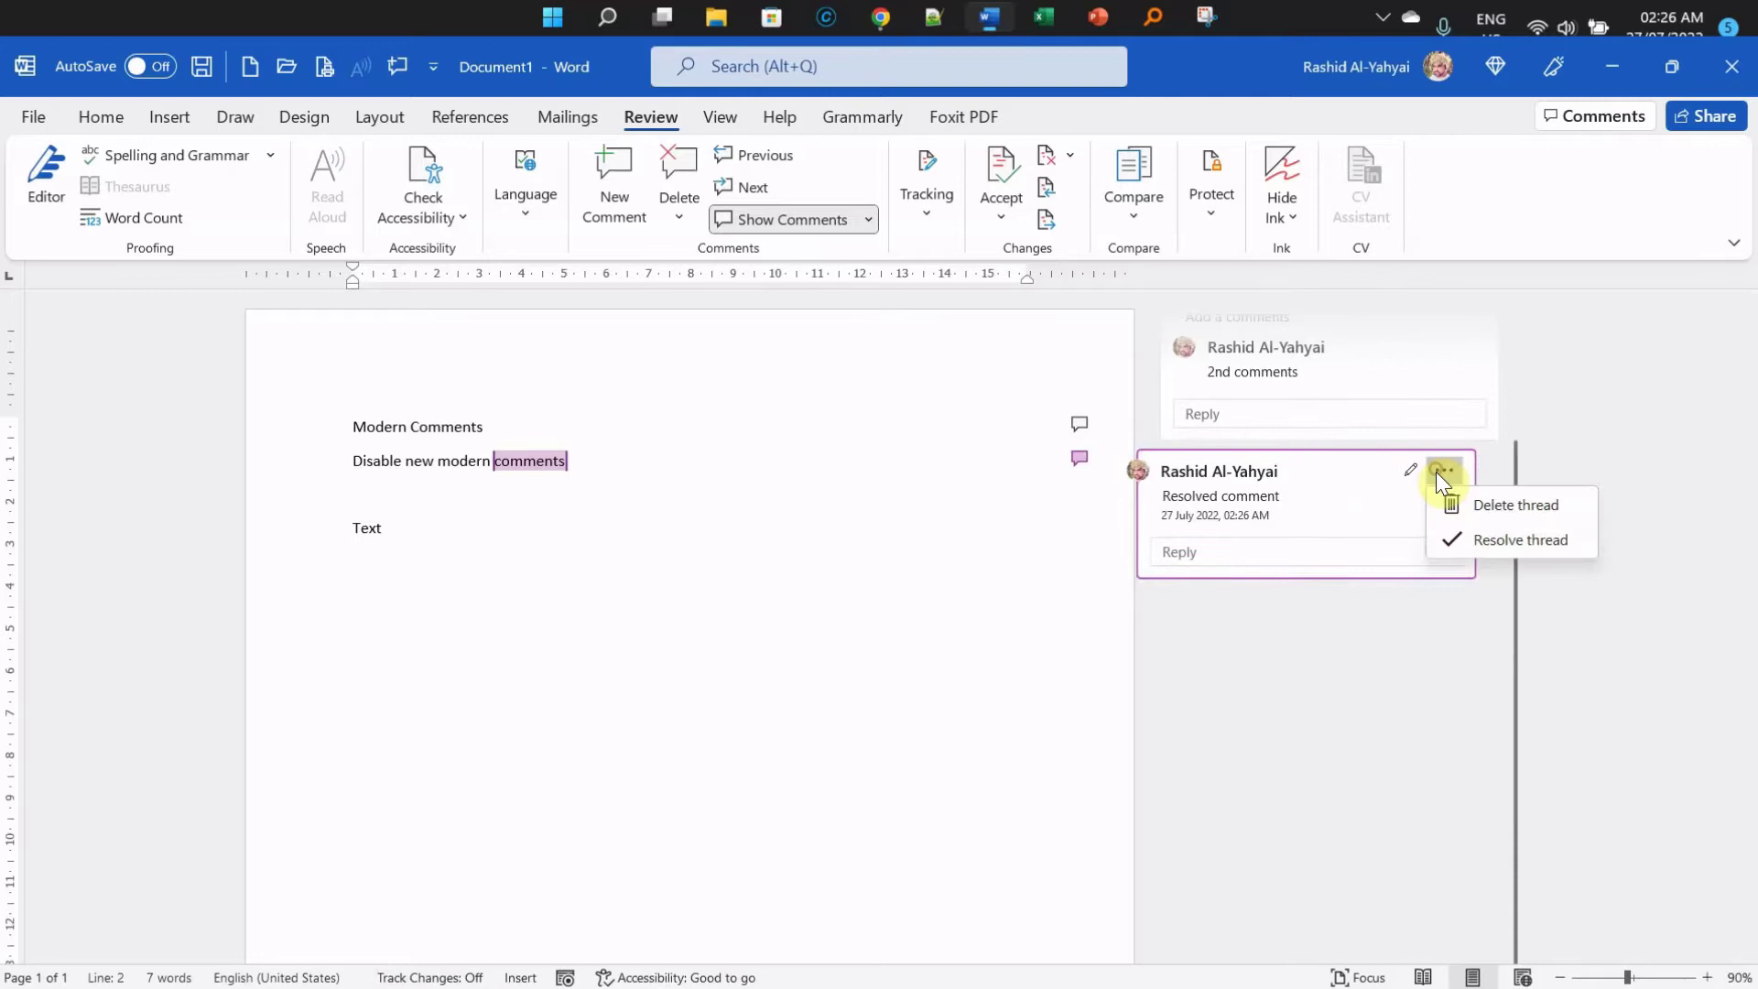
pyautogui.click(1461, 536)
pyautogui.click(939, 595)
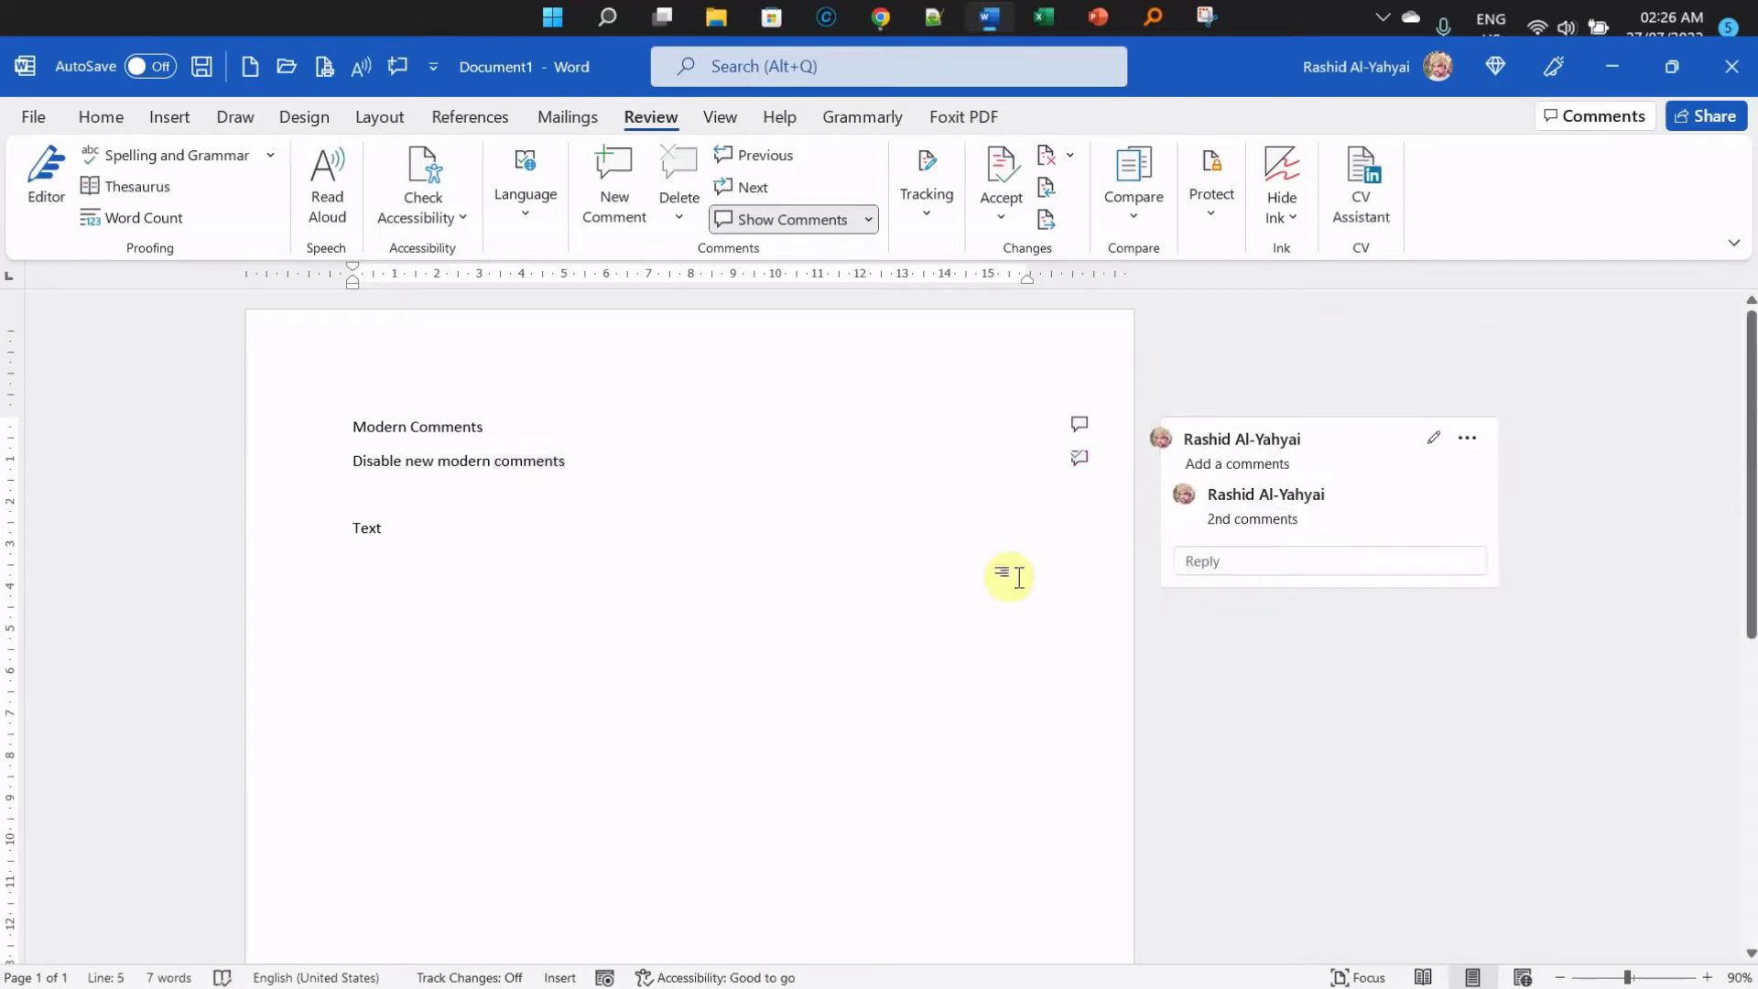
pyautogui.click(565, 463)
pyautogui.click(1079, 459)
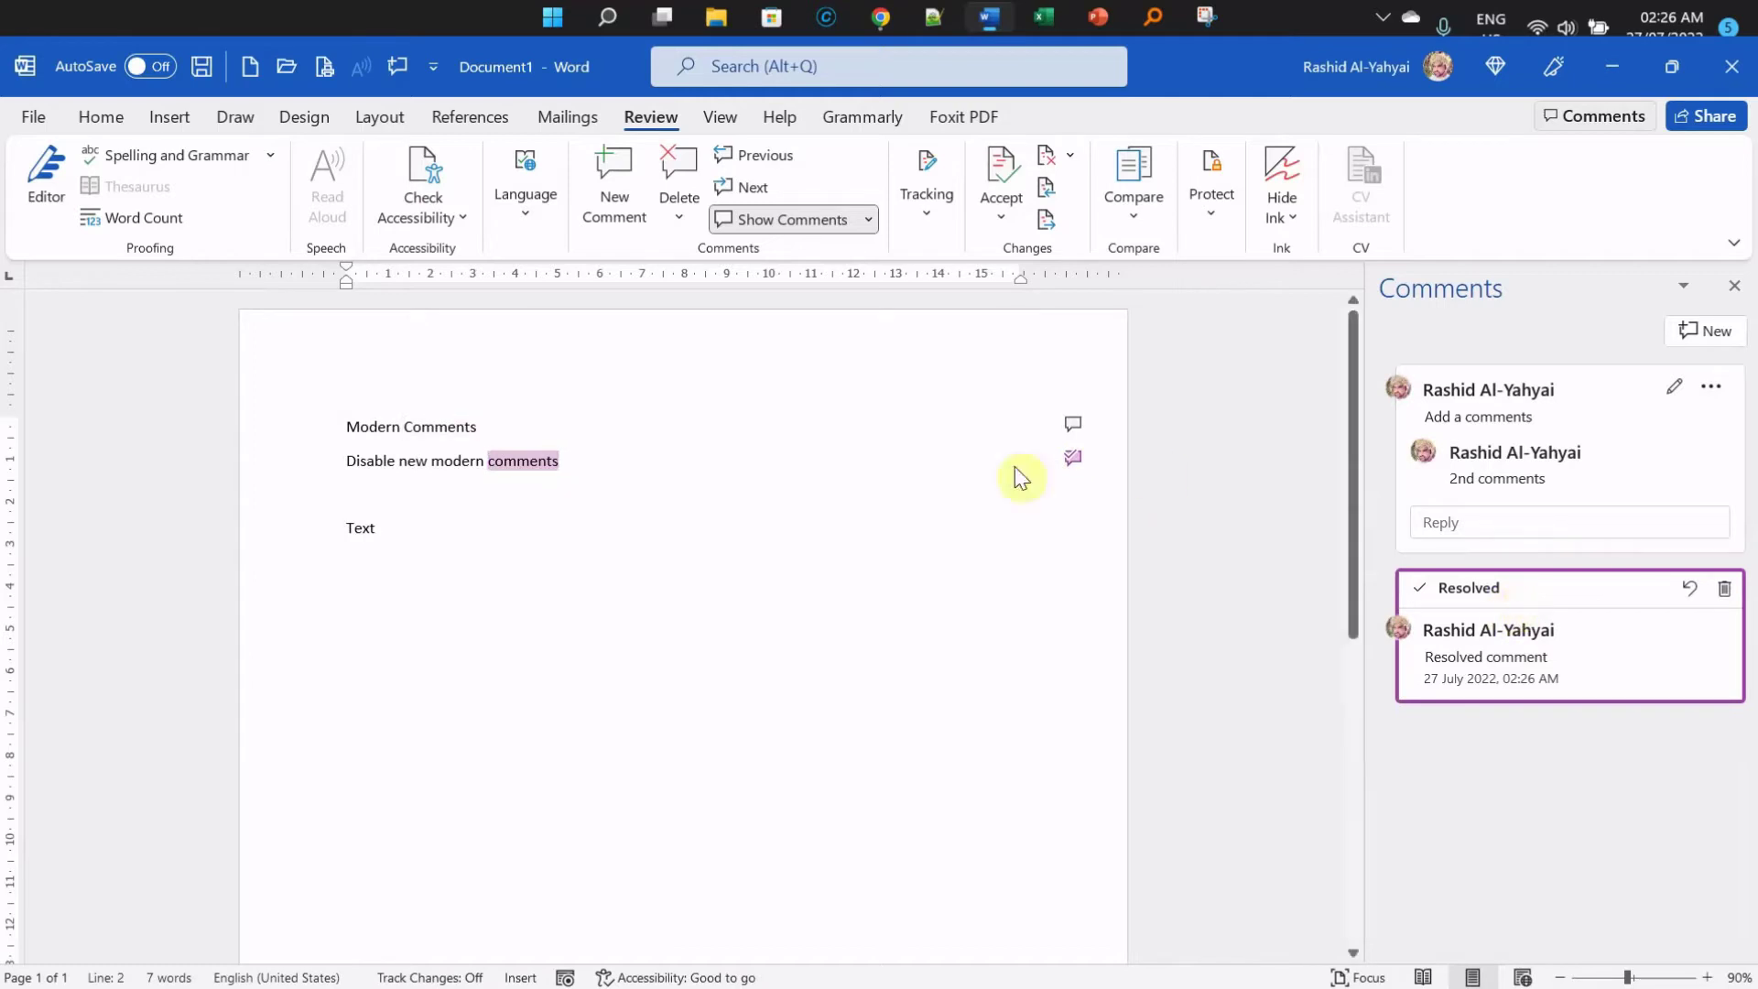
# - In the Comments pane, post the reply 'add' to the first comment thread
pyautogui.click(1606, 115)
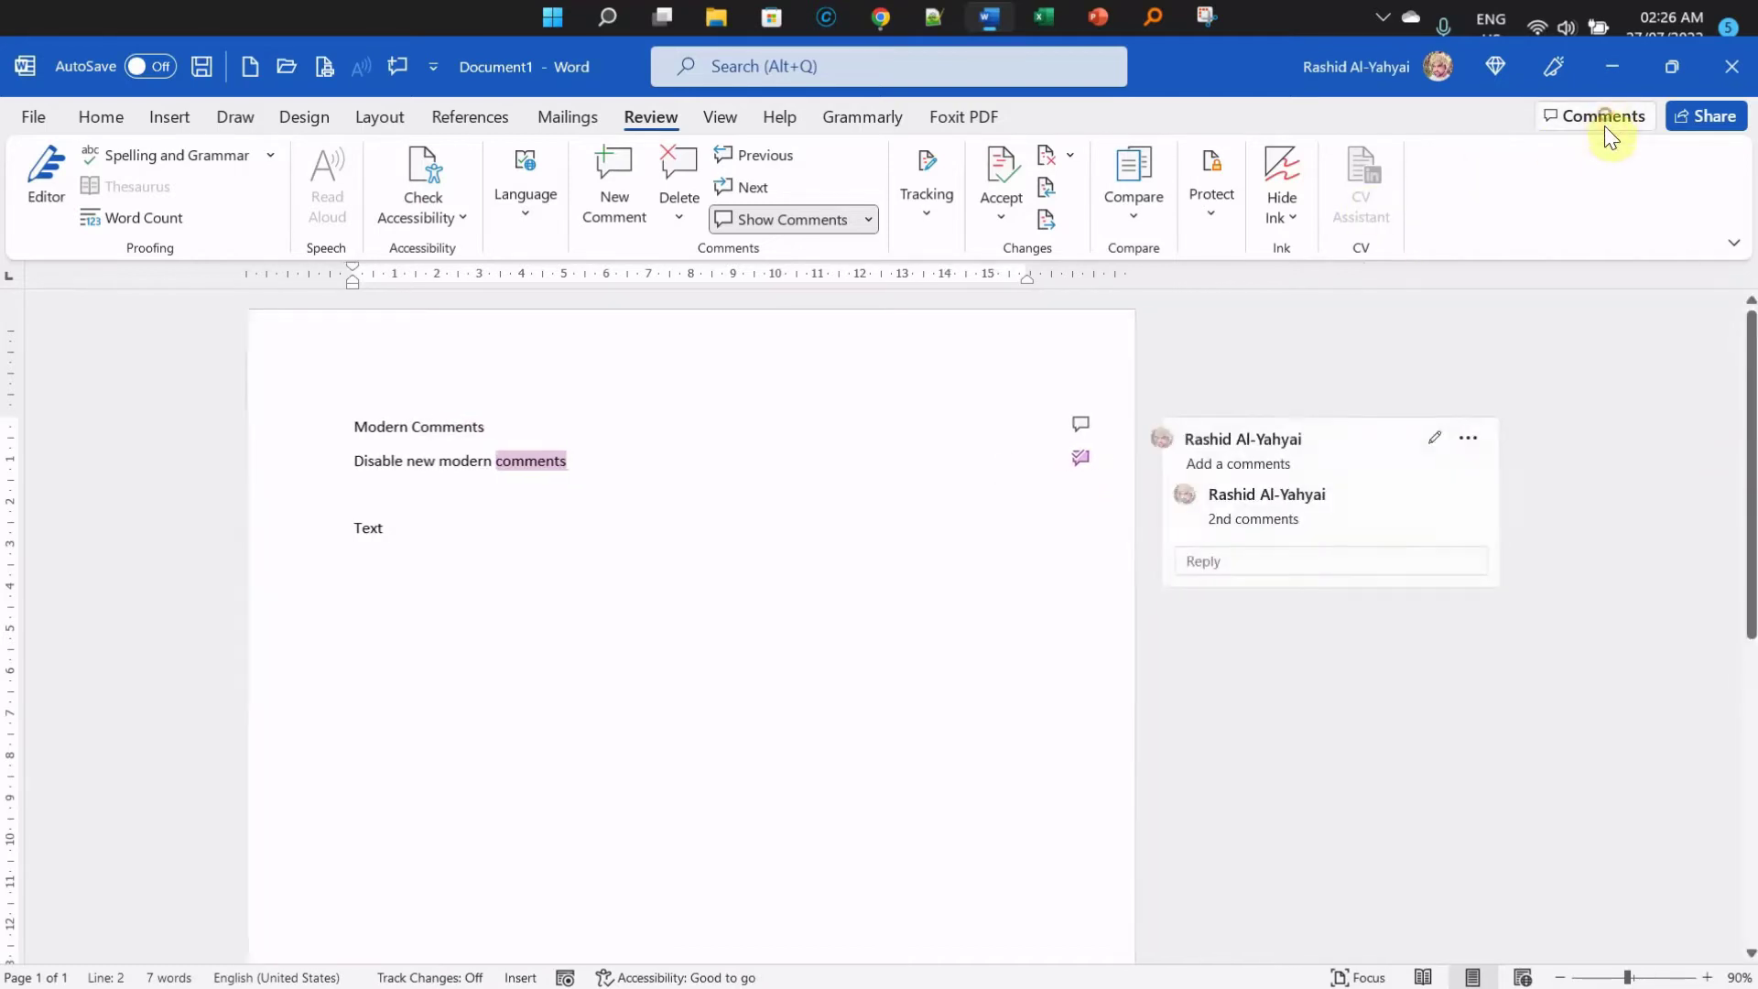
pyautogui.click(1593, 117)
pyautogui.click(1593, 117)
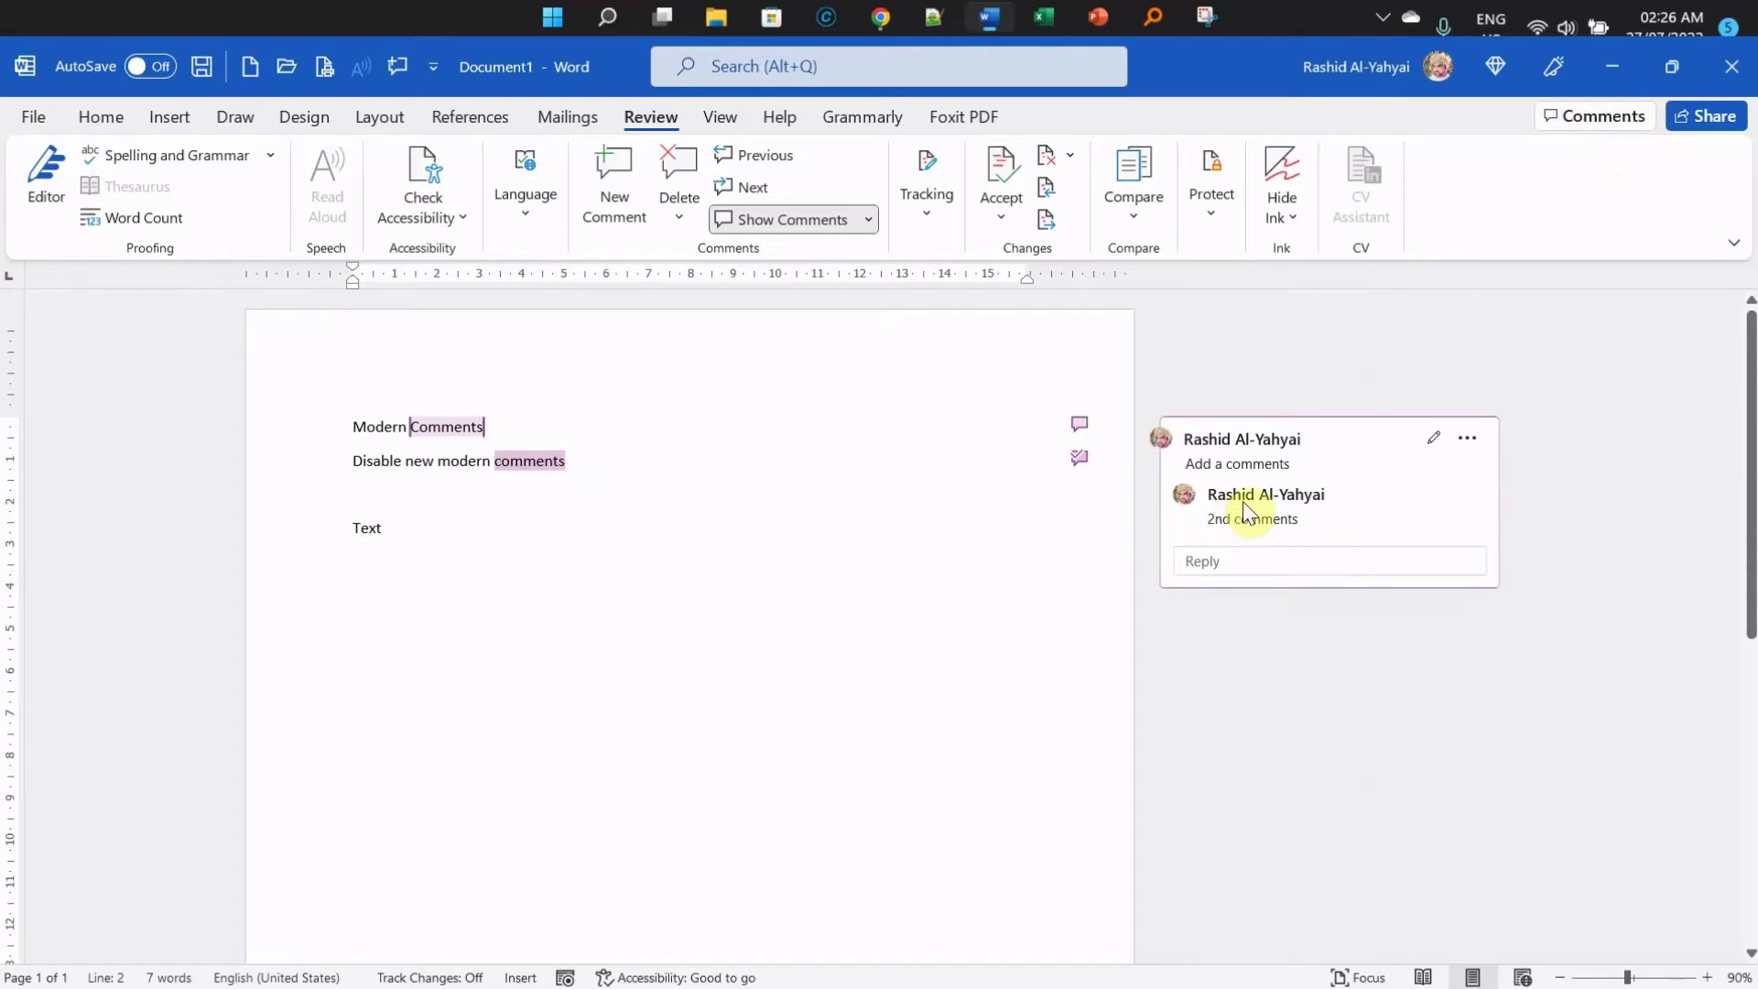
pyautogui.click(1589, 113)
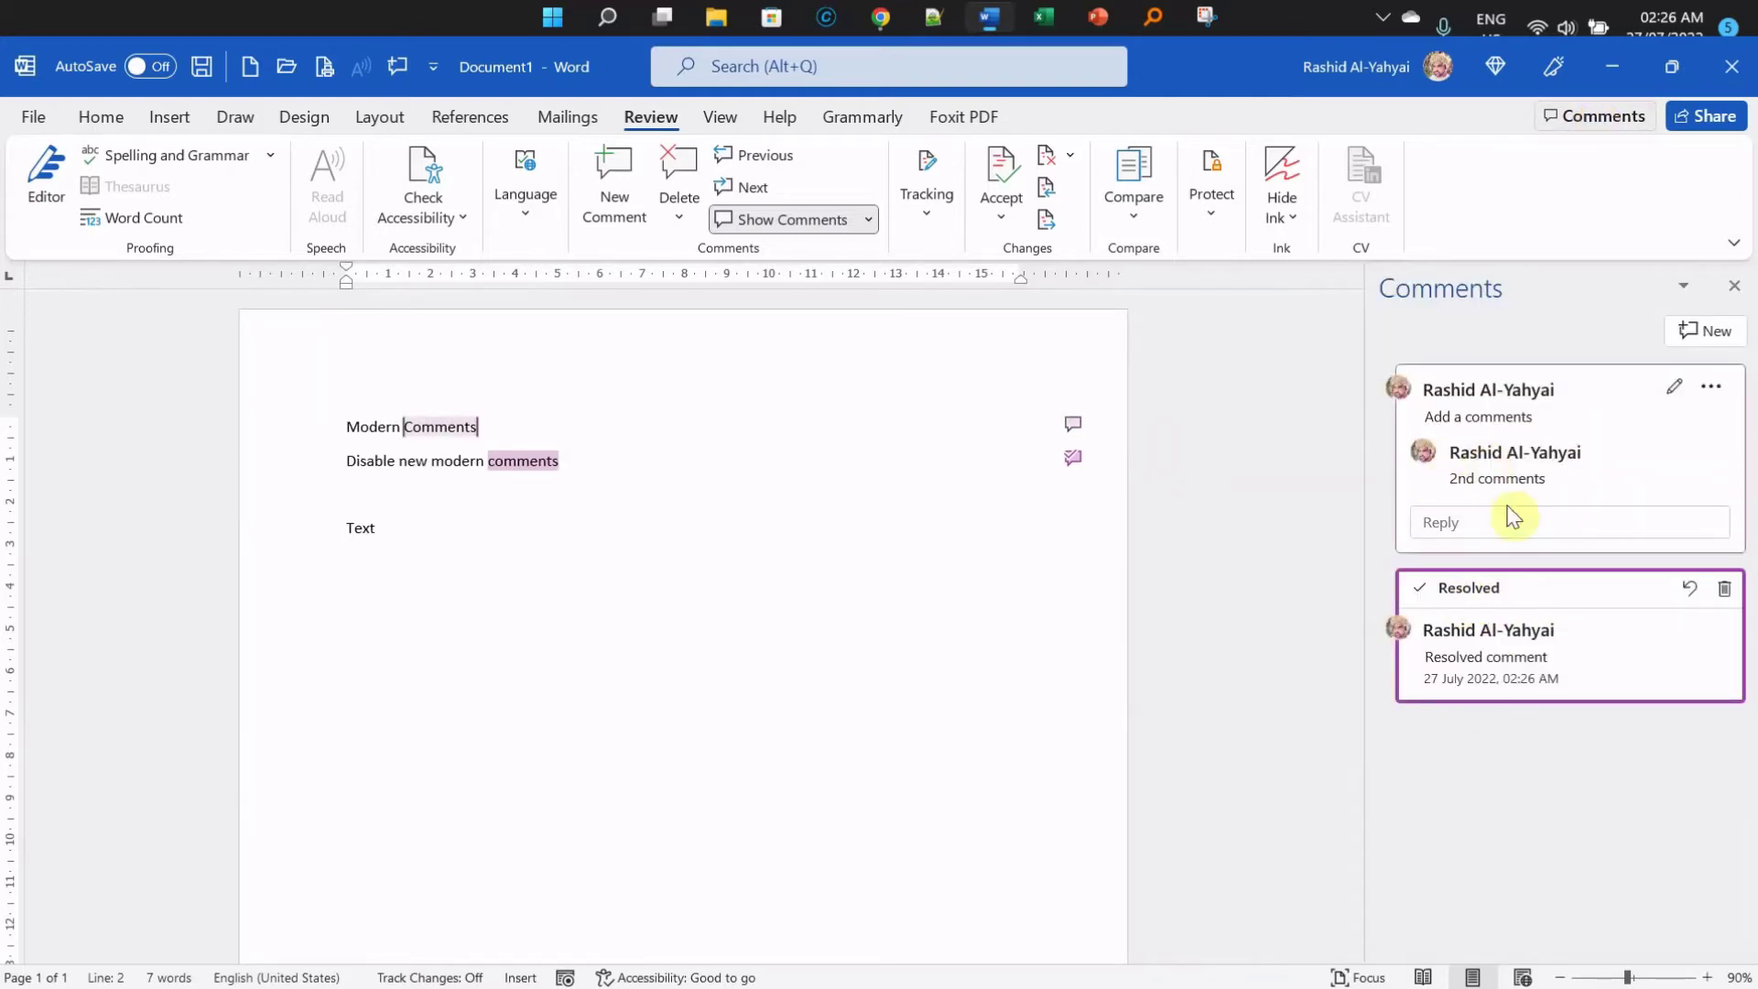
pyautogui.click(1442, 519)
pyautogui.write('add')
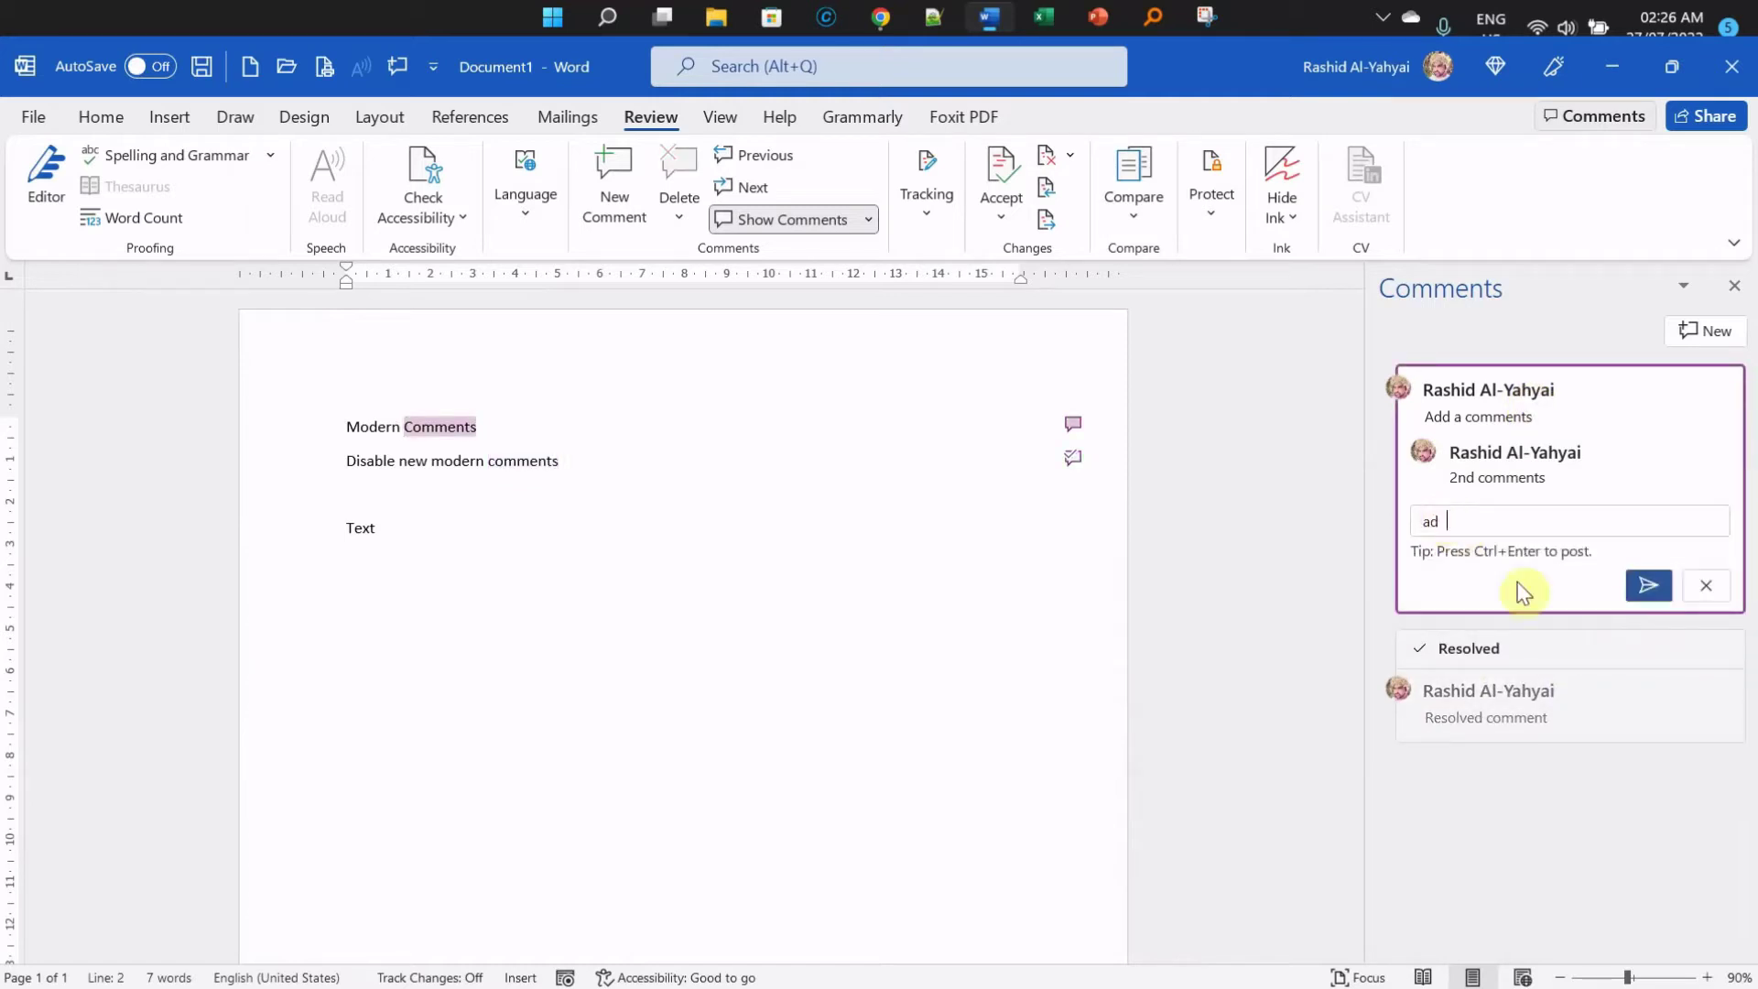
pyautogui.click(1648, 585)
pyautogui.click(1518, 679)
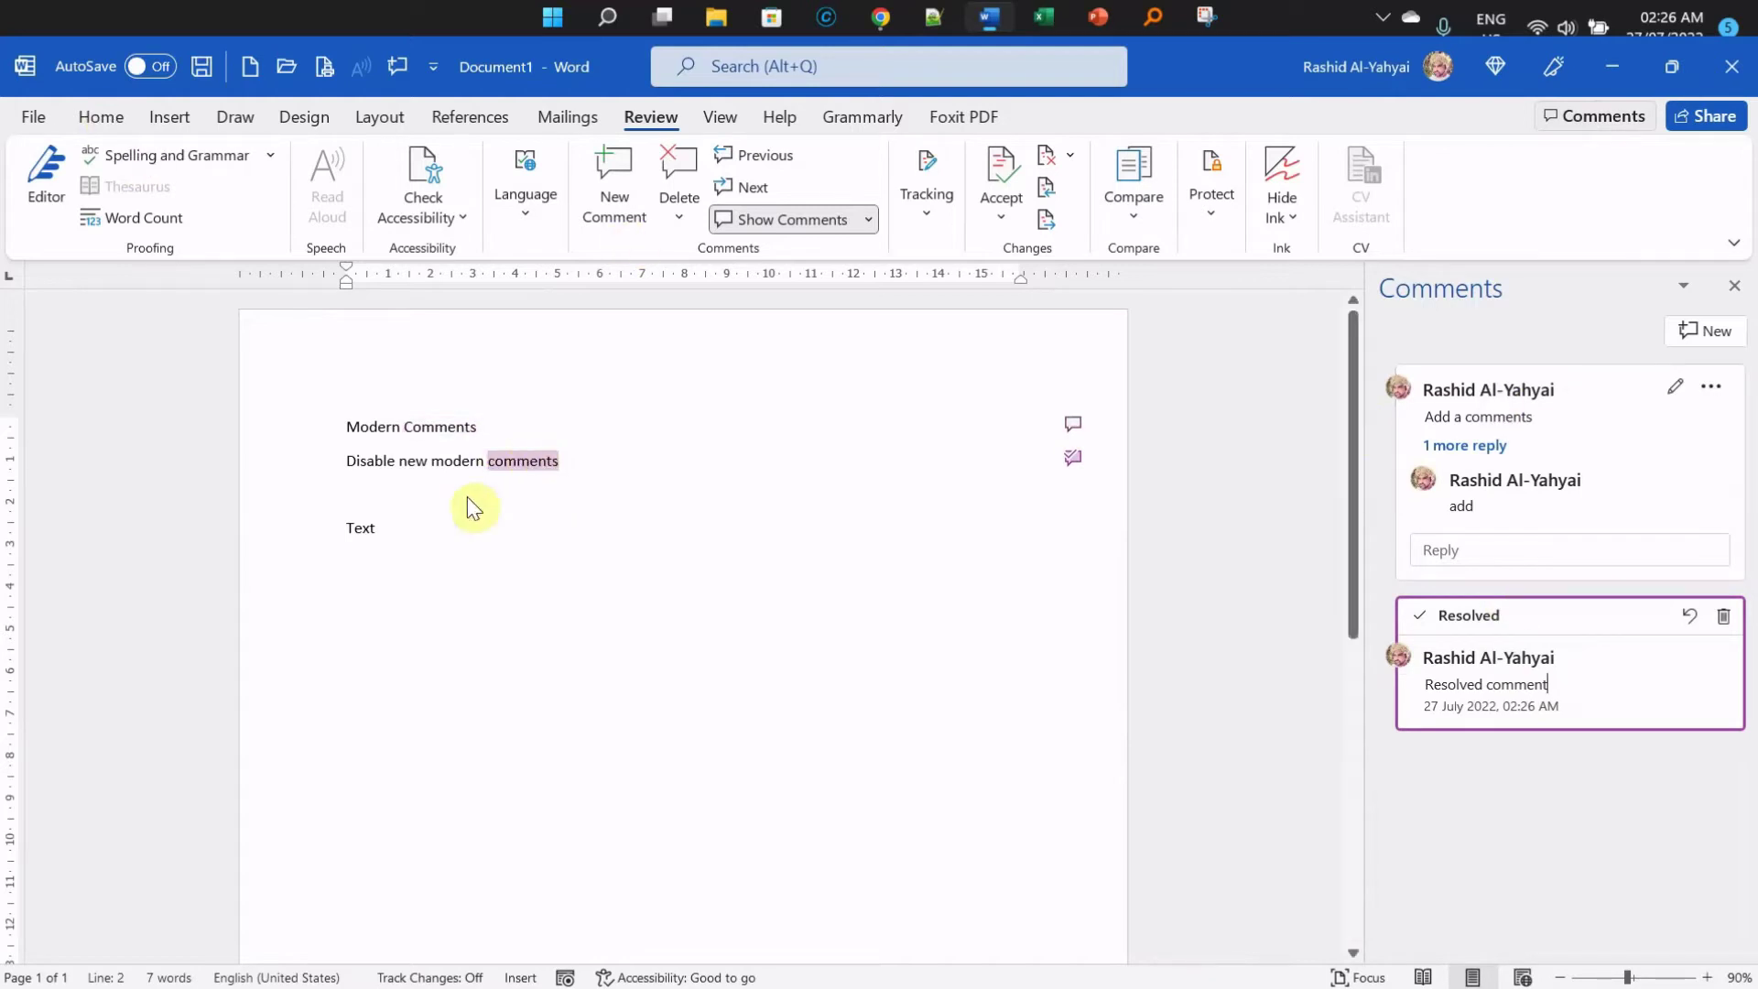
# - Clear 'Enable modern comments' in the Word Options General settings and confirm with OK
pyautogui.click(27, 122)
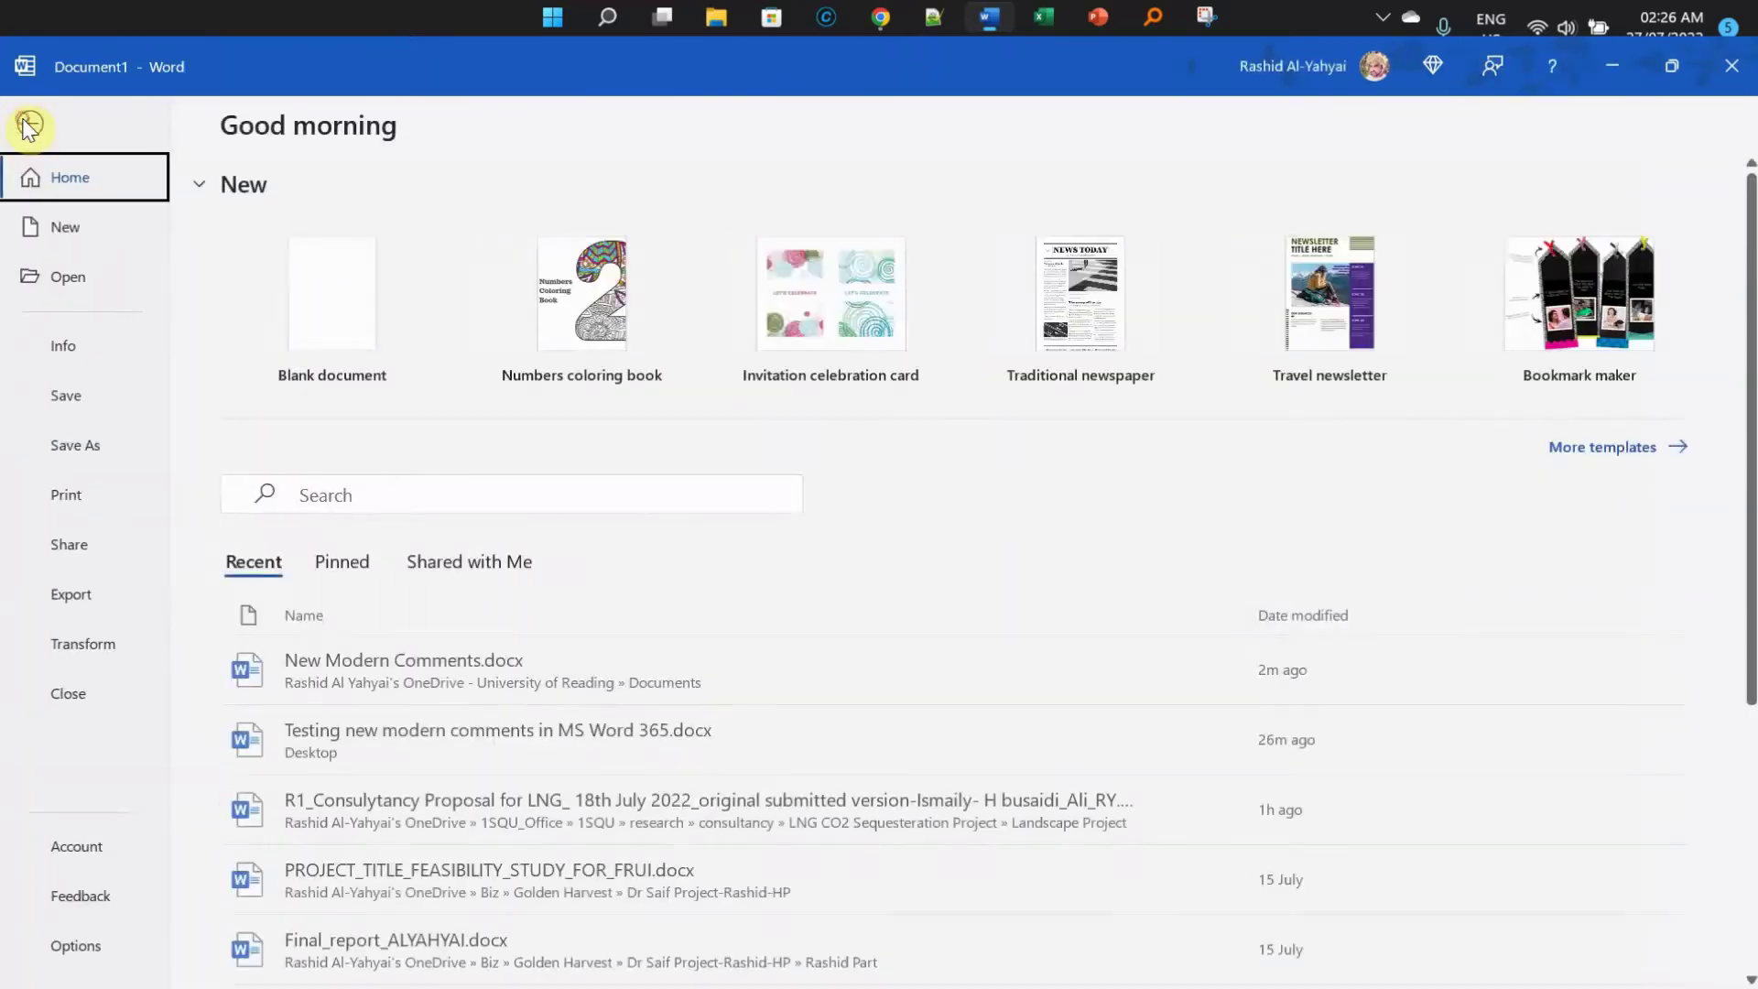
pyautogui.click(60, 940)
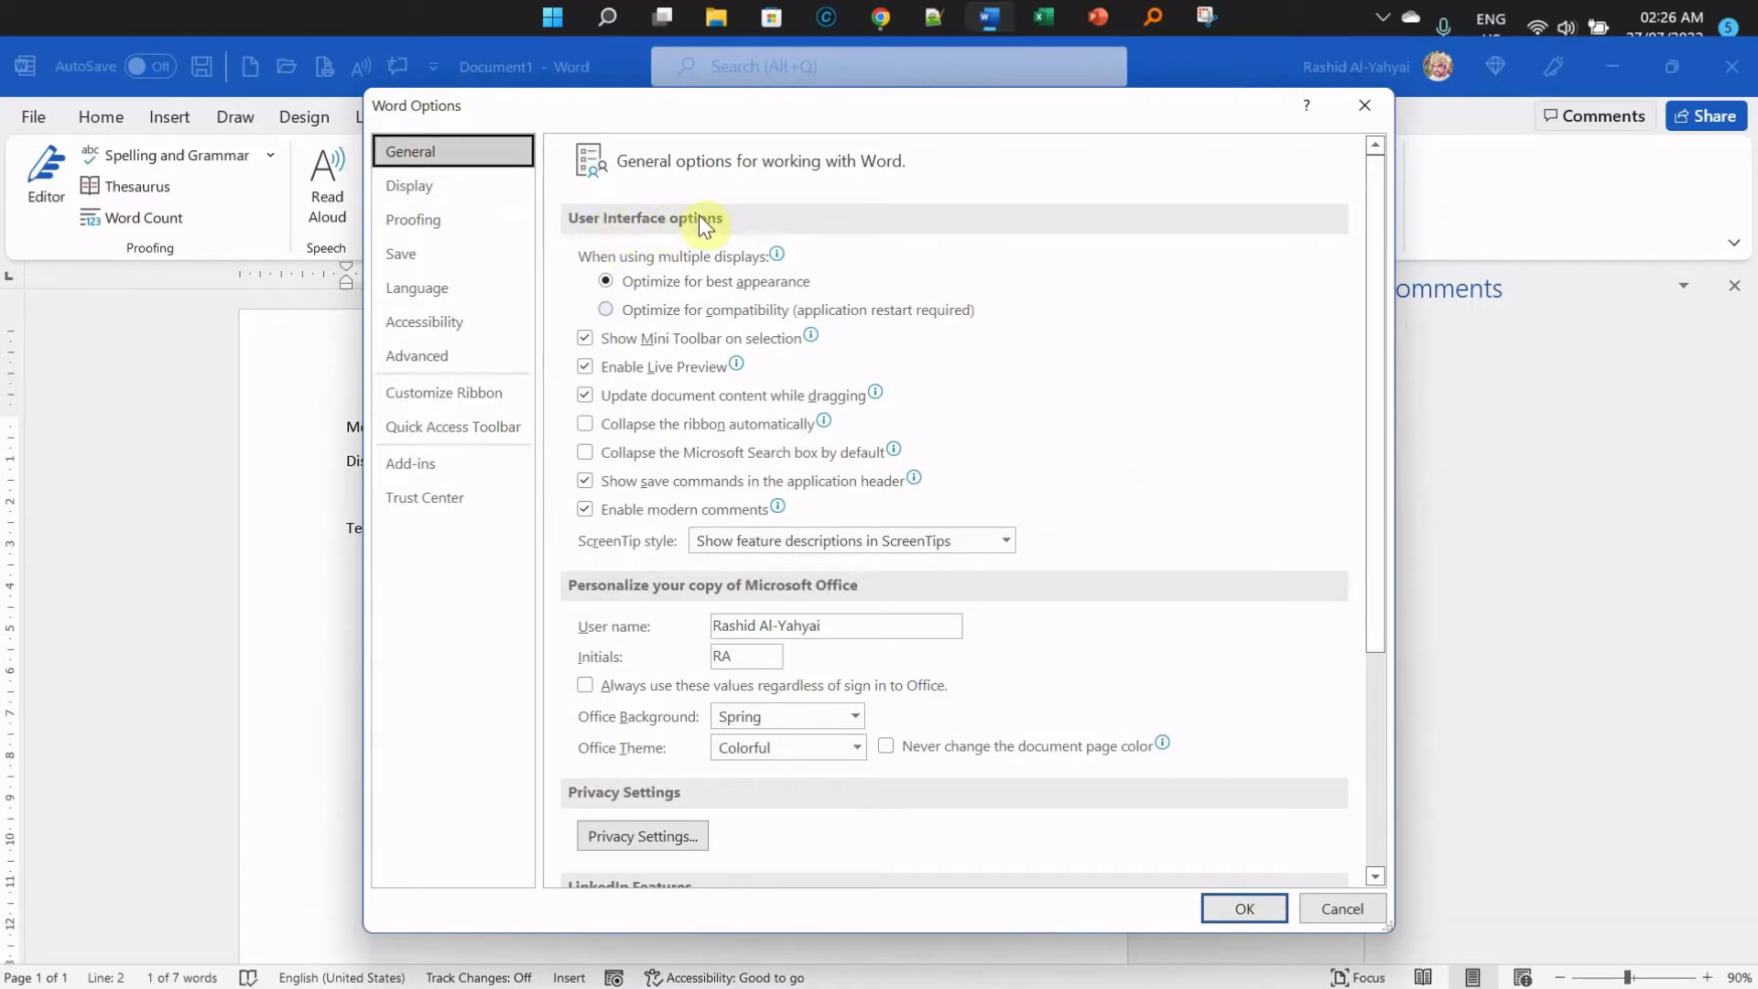
pyautogui.moveTo(593, 517)
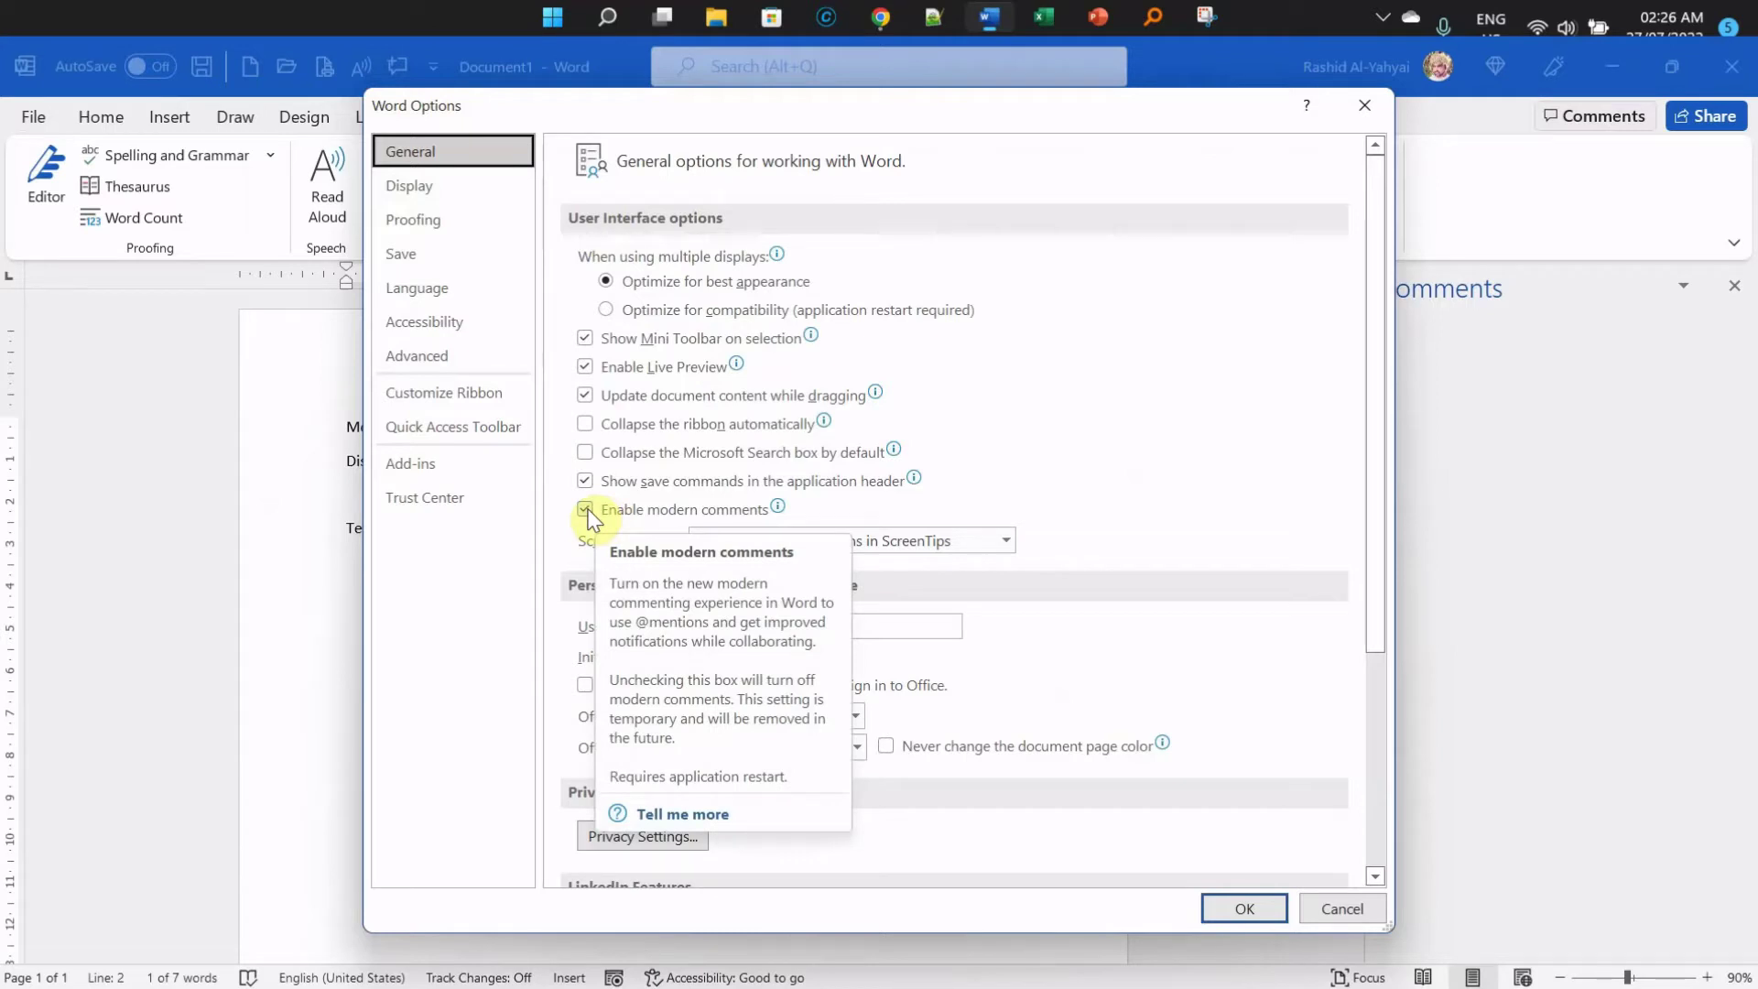
pyautogui.click(584, 517)
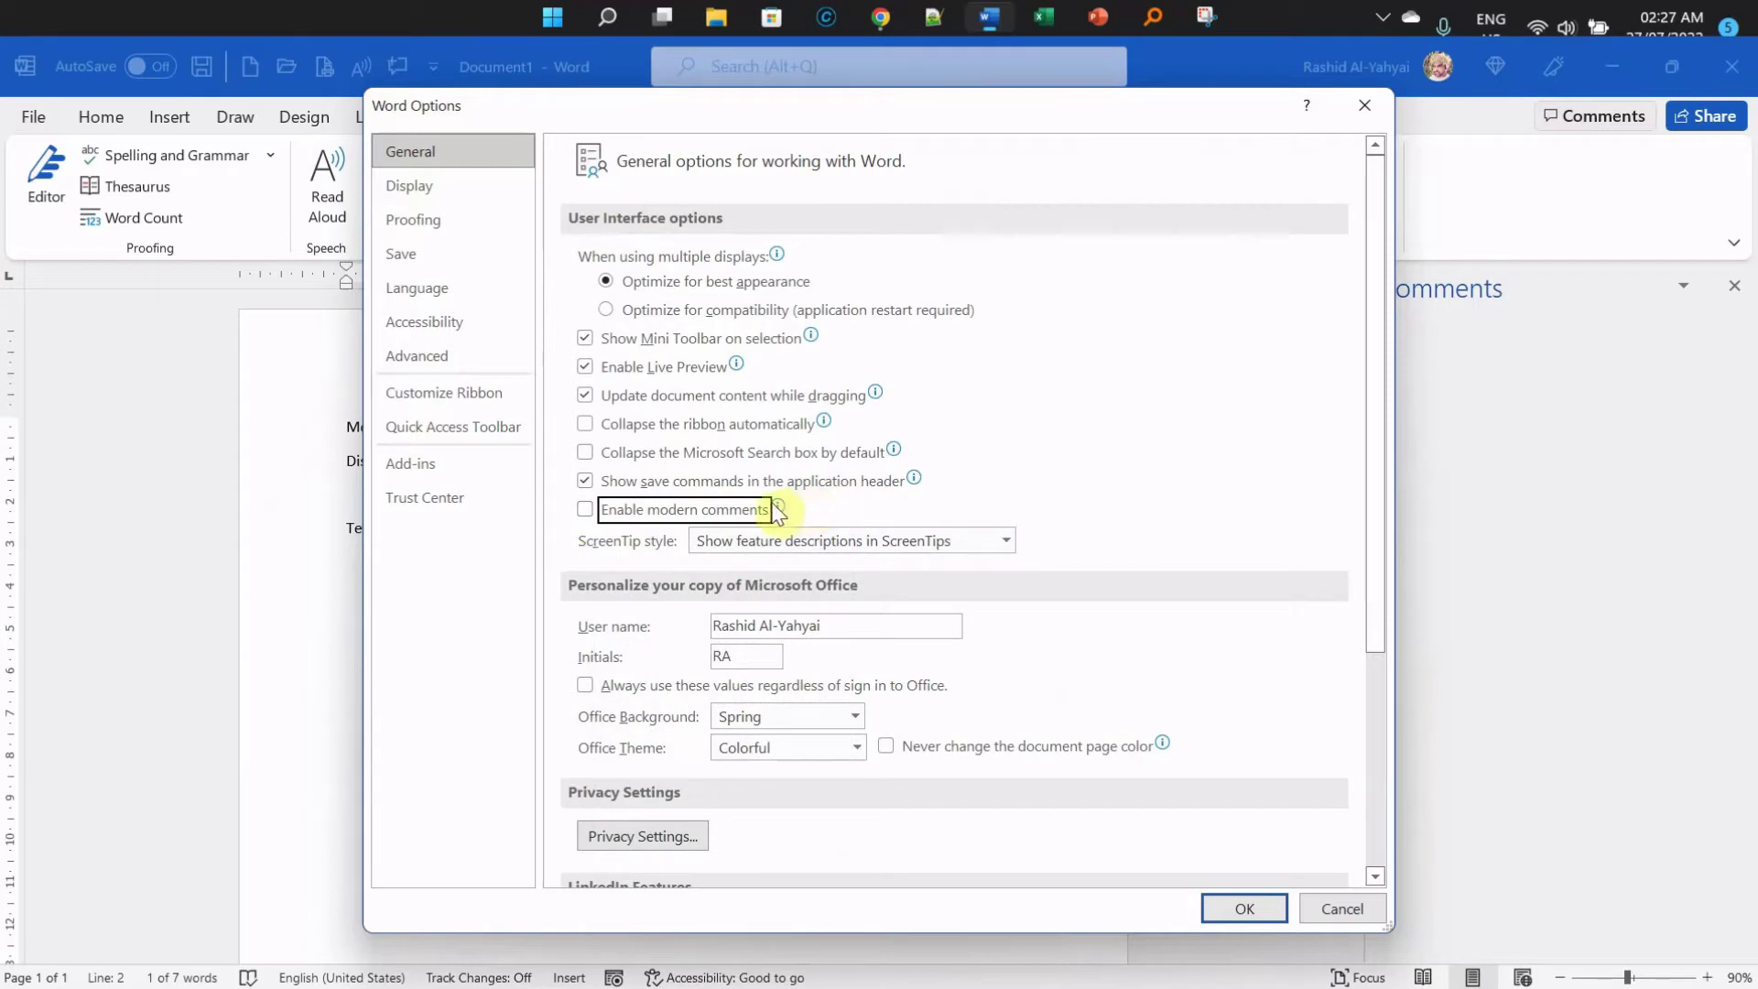
pyautogui.moveTo(780, 509)
pyautogui.click(1243, 902)
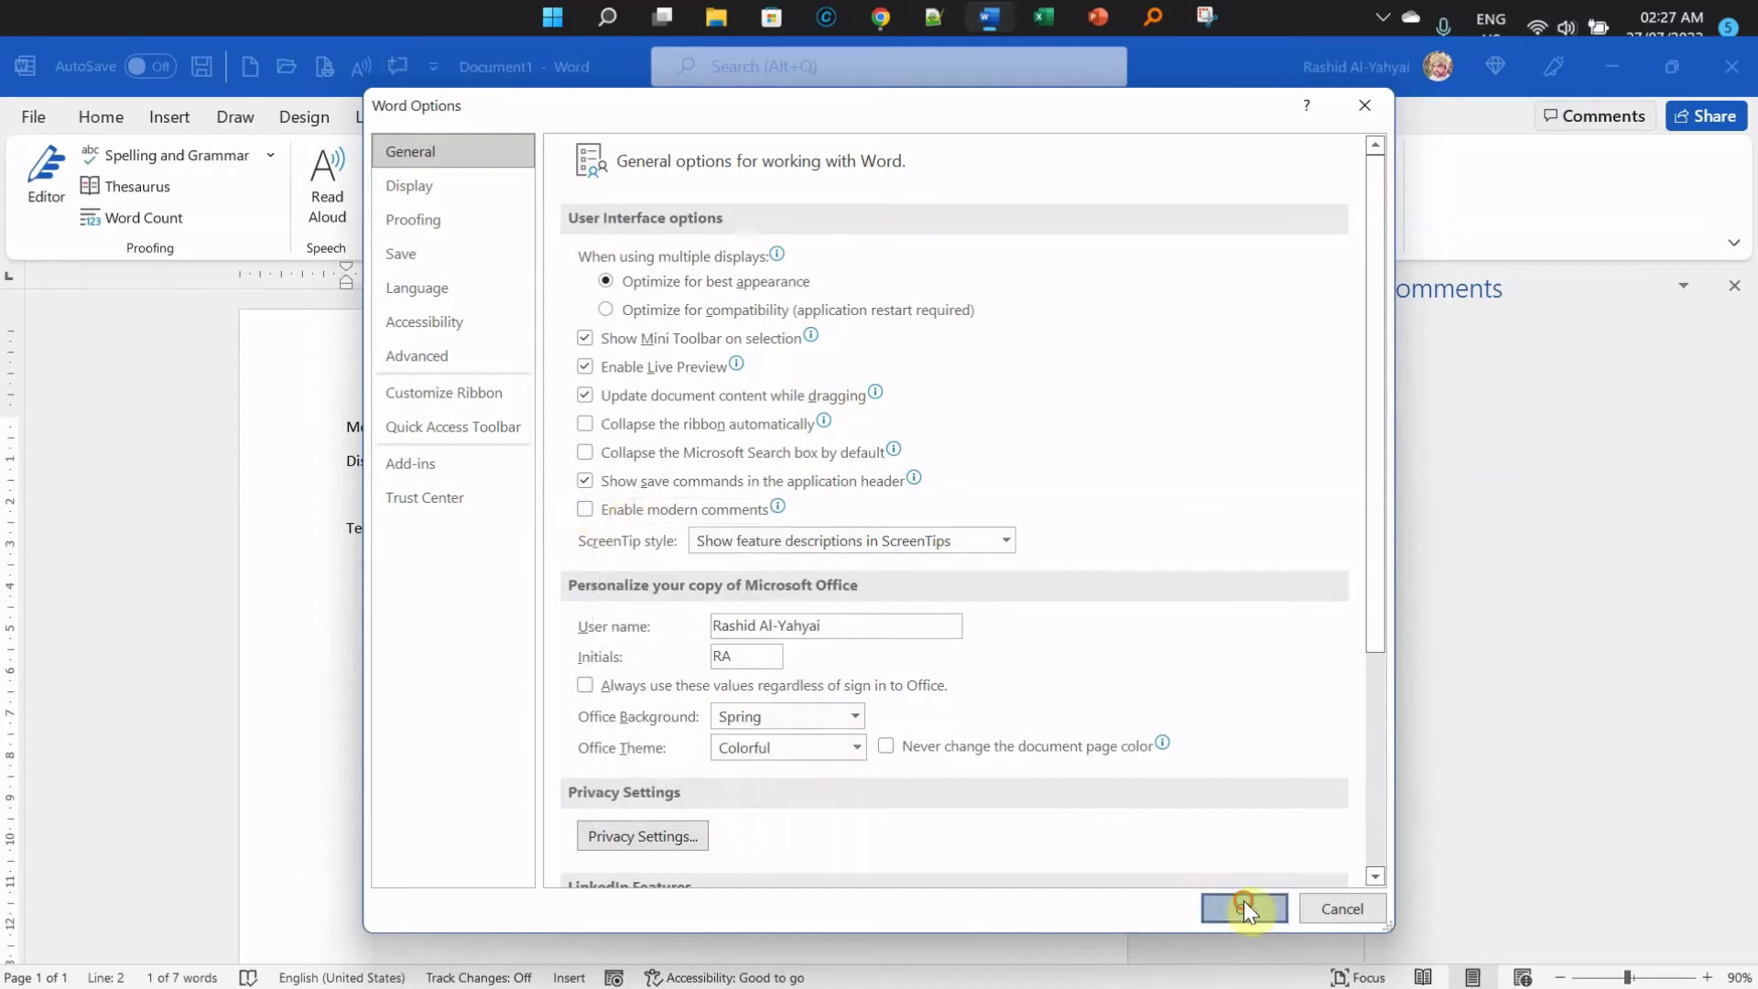
# - Save the document as 'Modern Comments2' and reopen Modern Comments2.docx from Recent
pyautogui.click(563, 422)
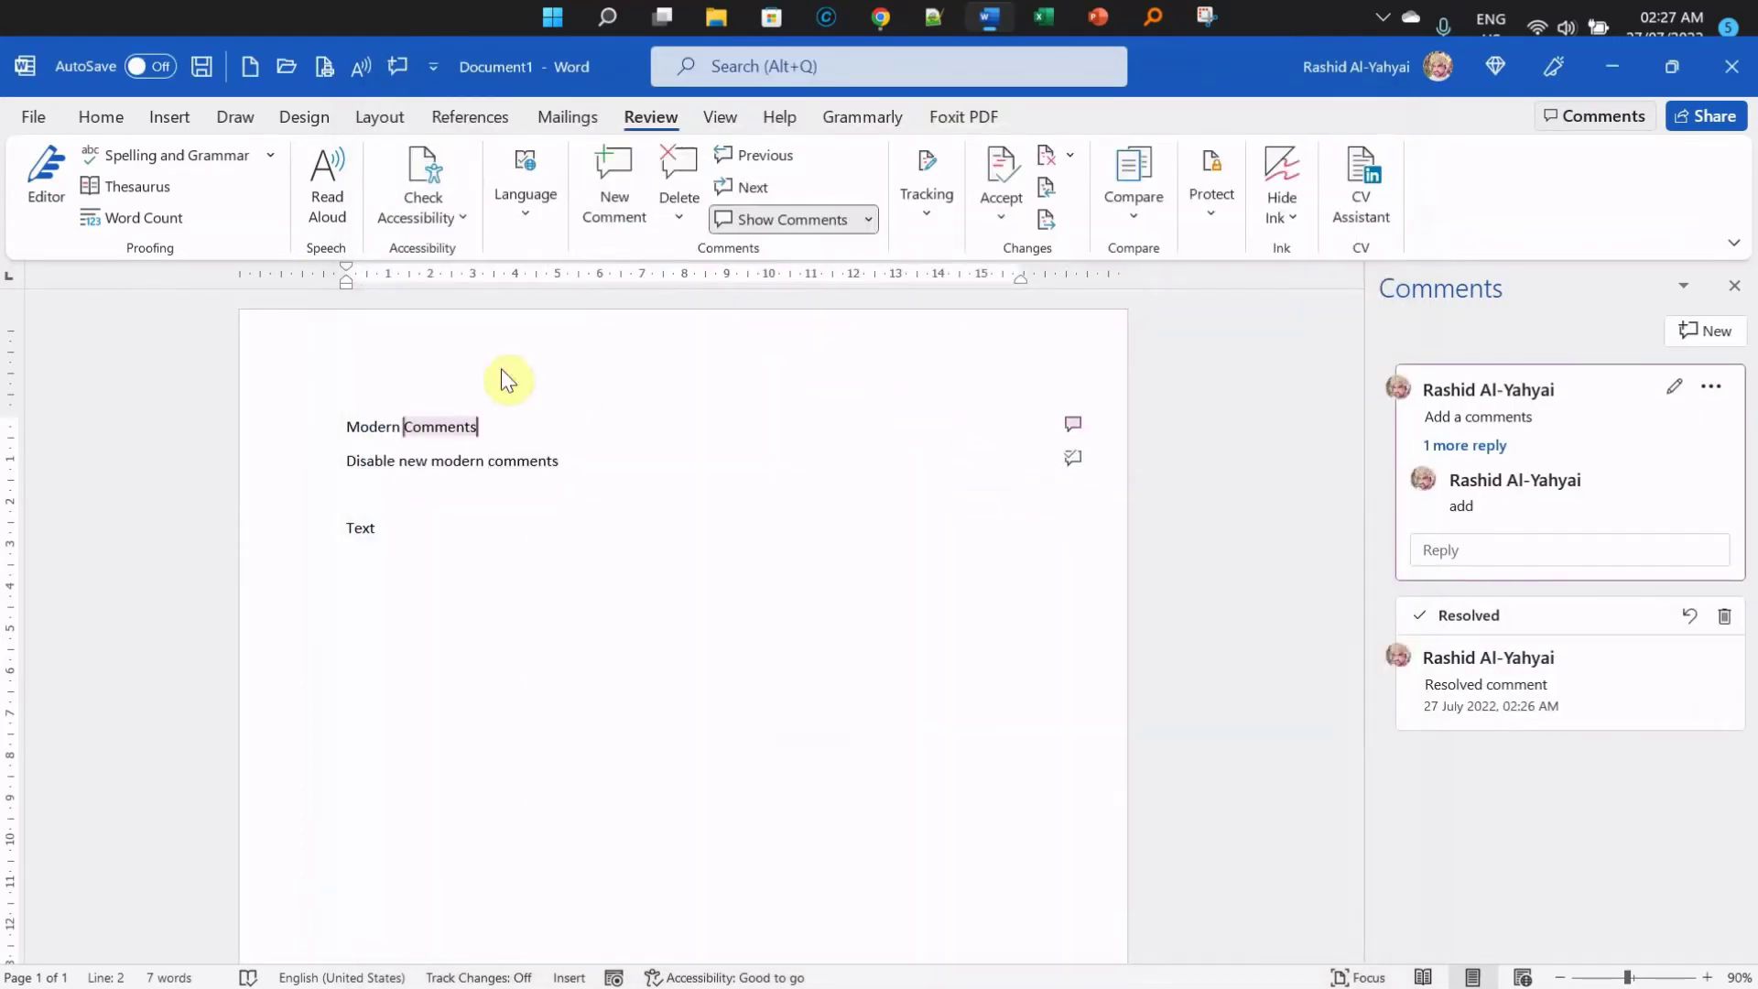
pyautogui.click(201, 65)
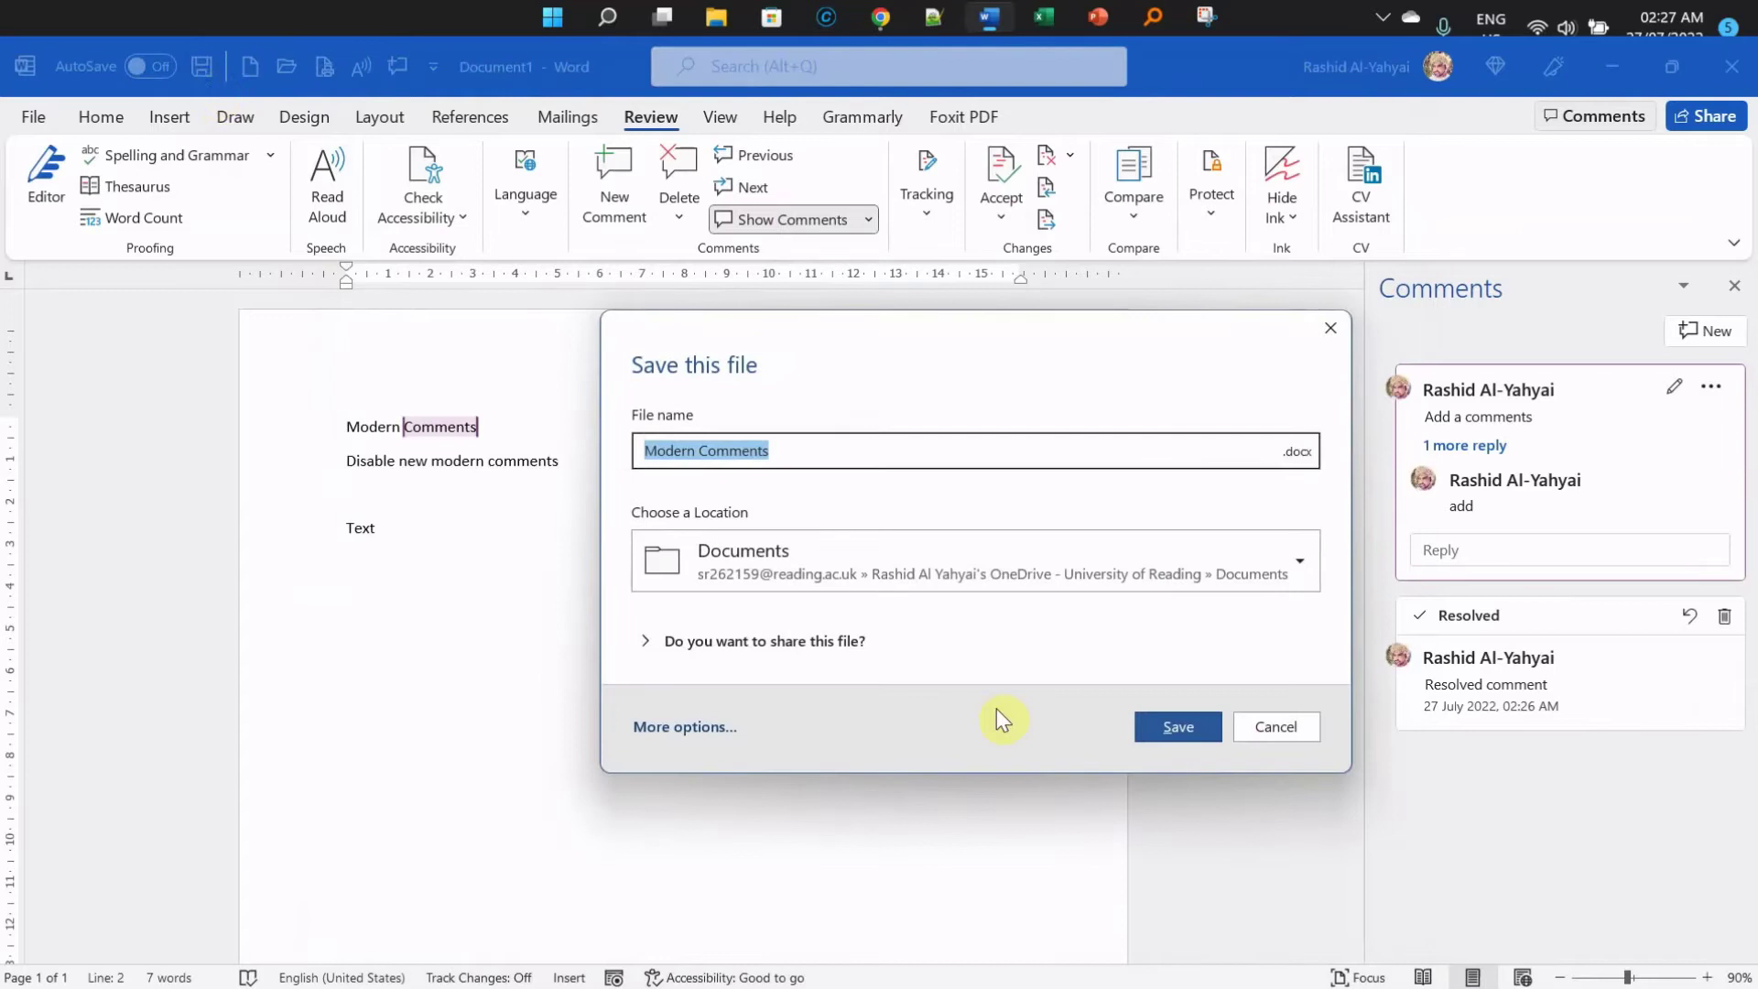
pyautogui.click(793, 438)
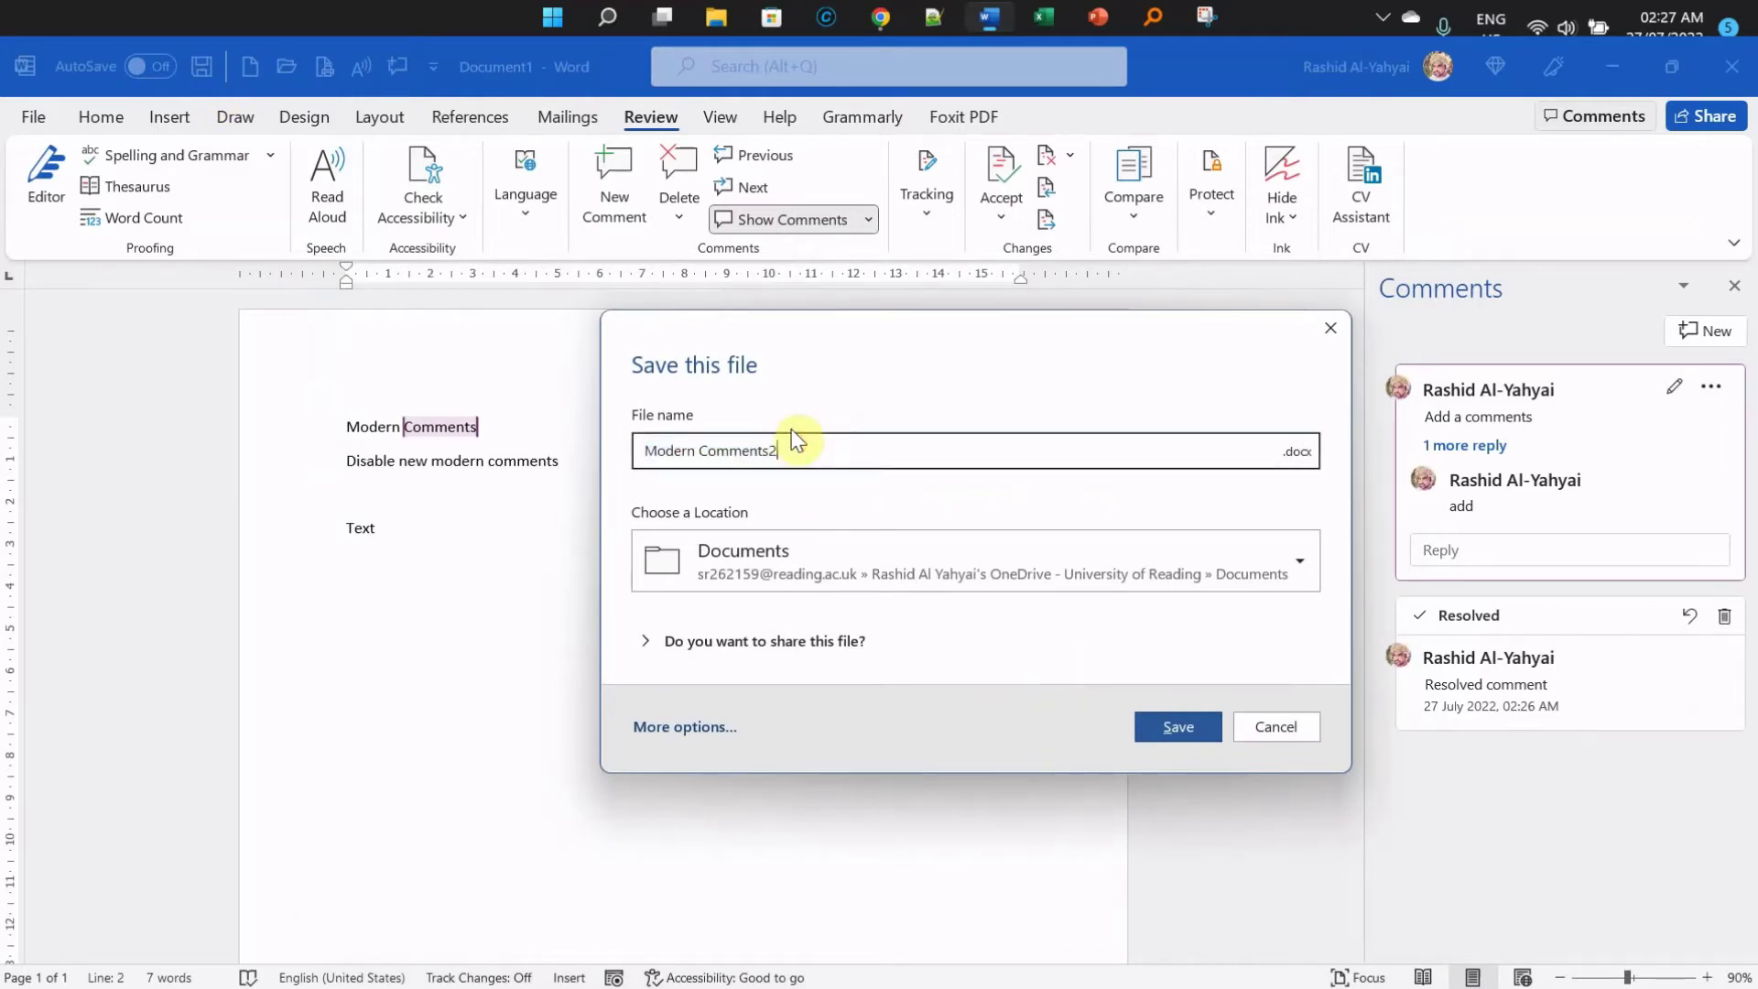
pyautogui.click(1190, 723)
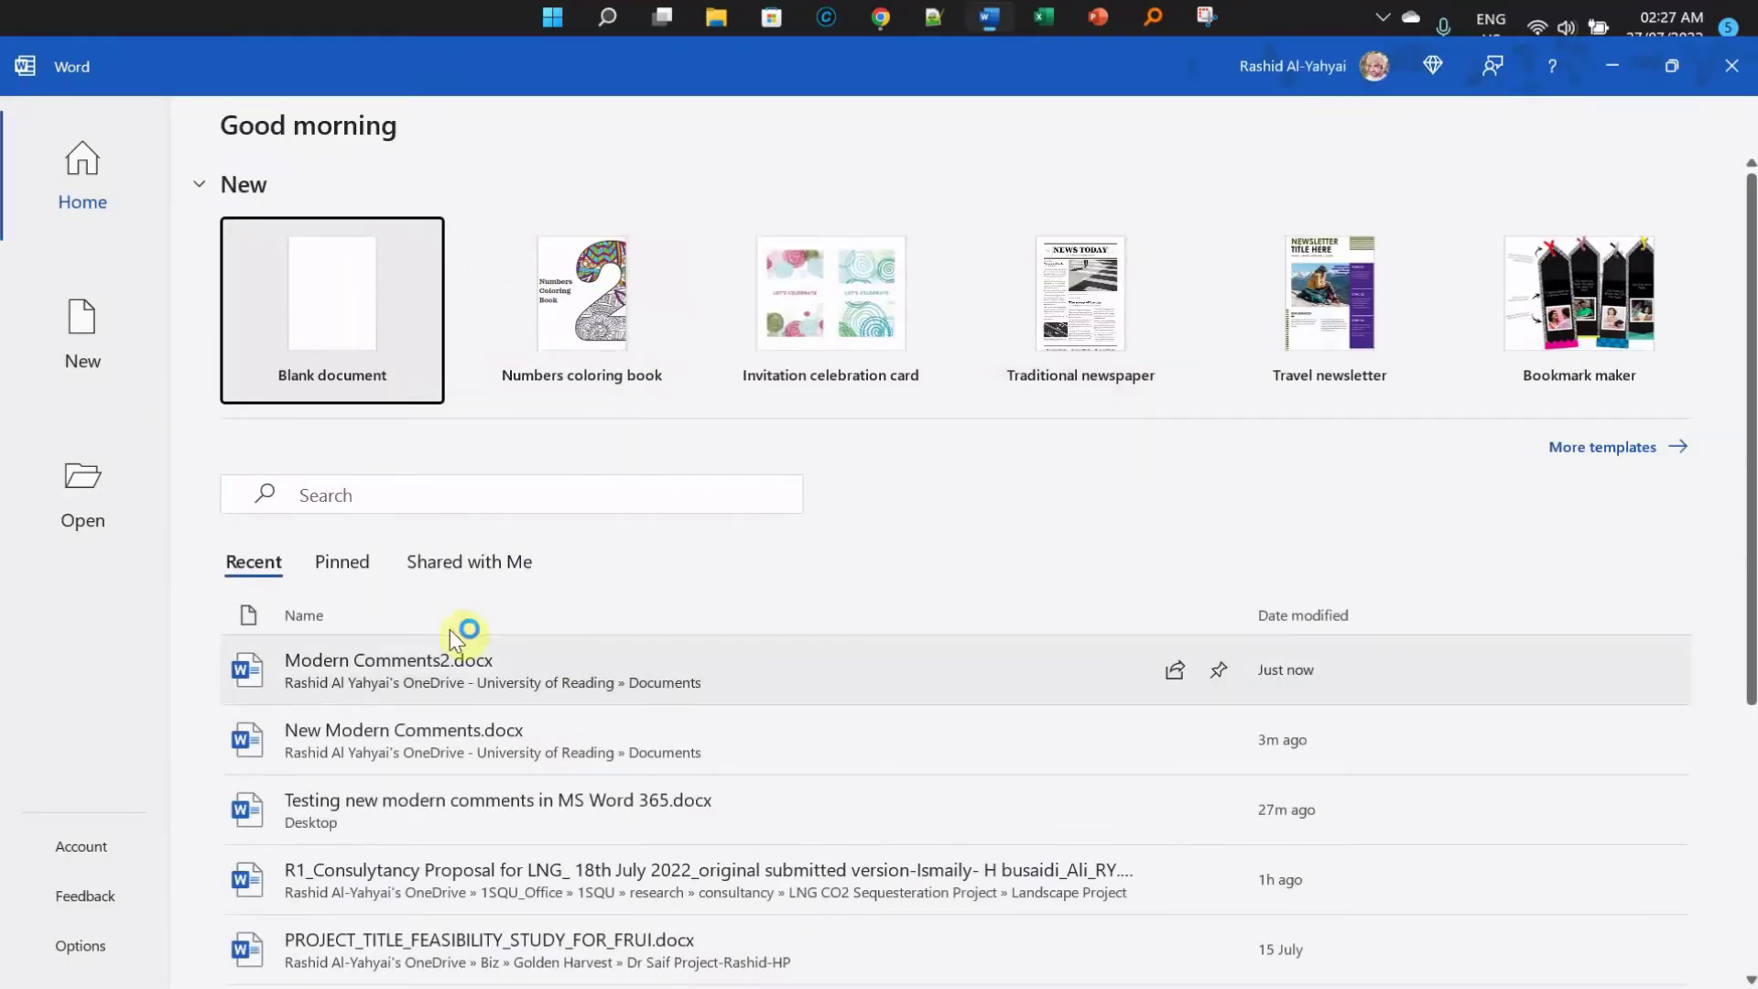
pyautogui.click(482, 664)
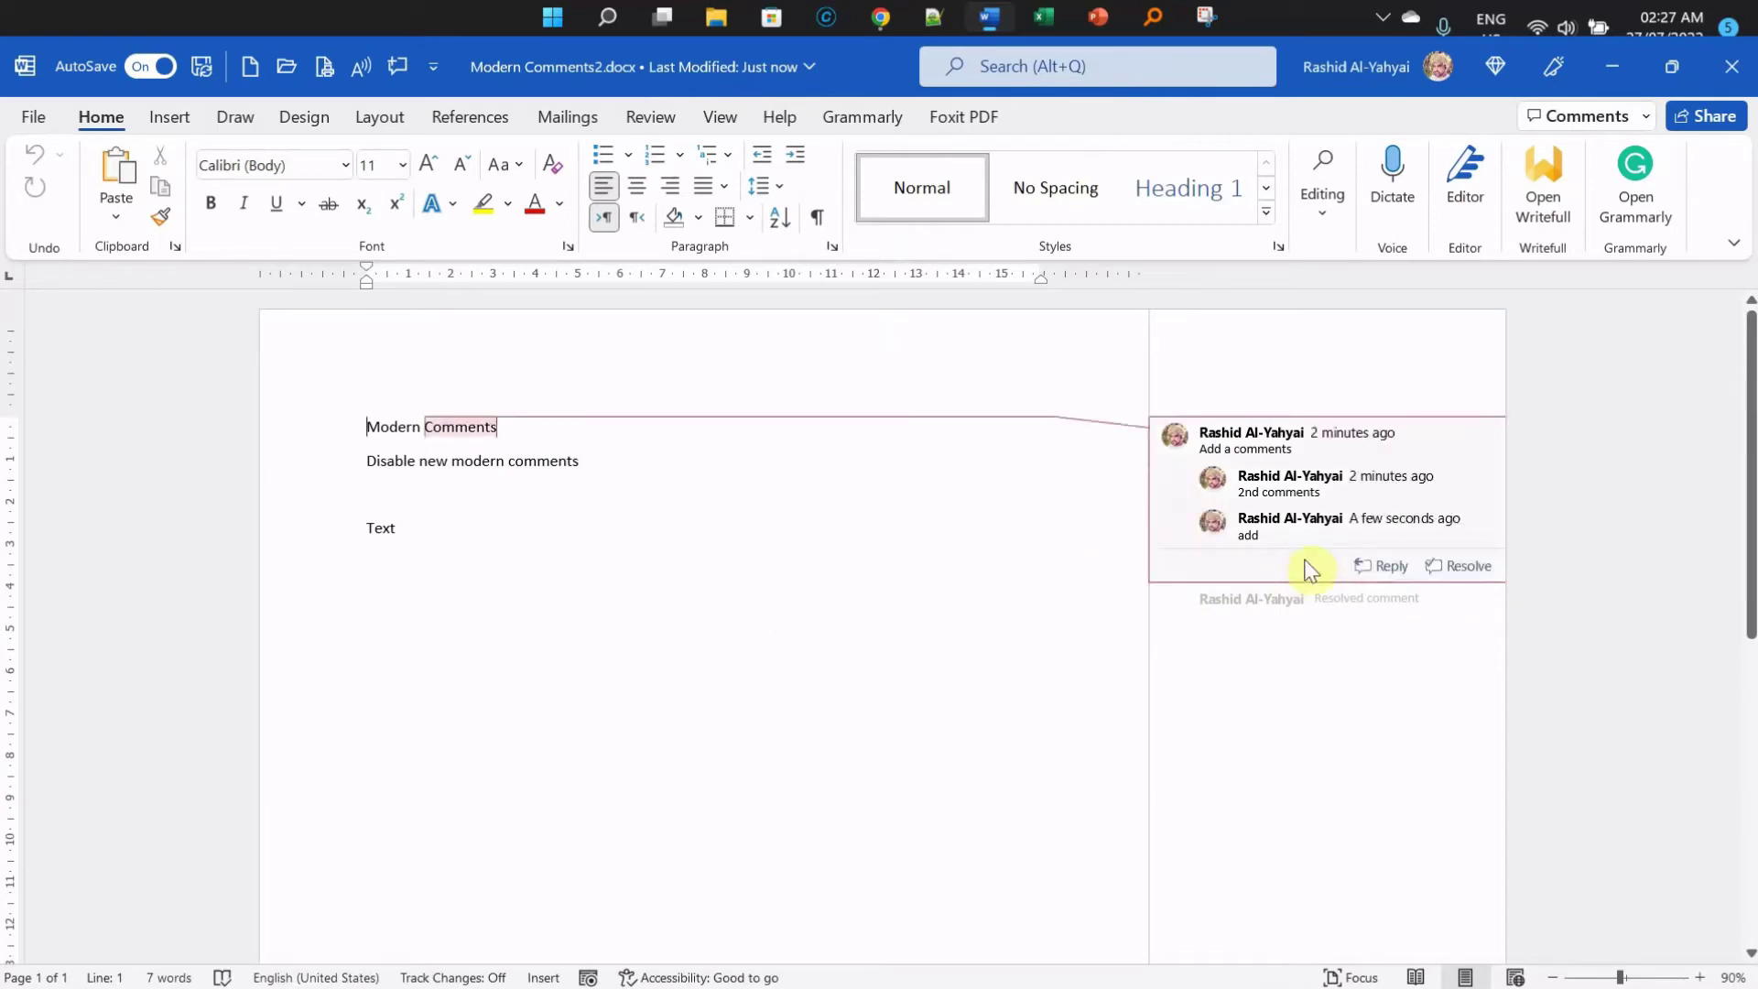
# - In the Revisions pane, extend the reply 'add' so it reads 'add comments'
pyautogui.click(1291, 447)
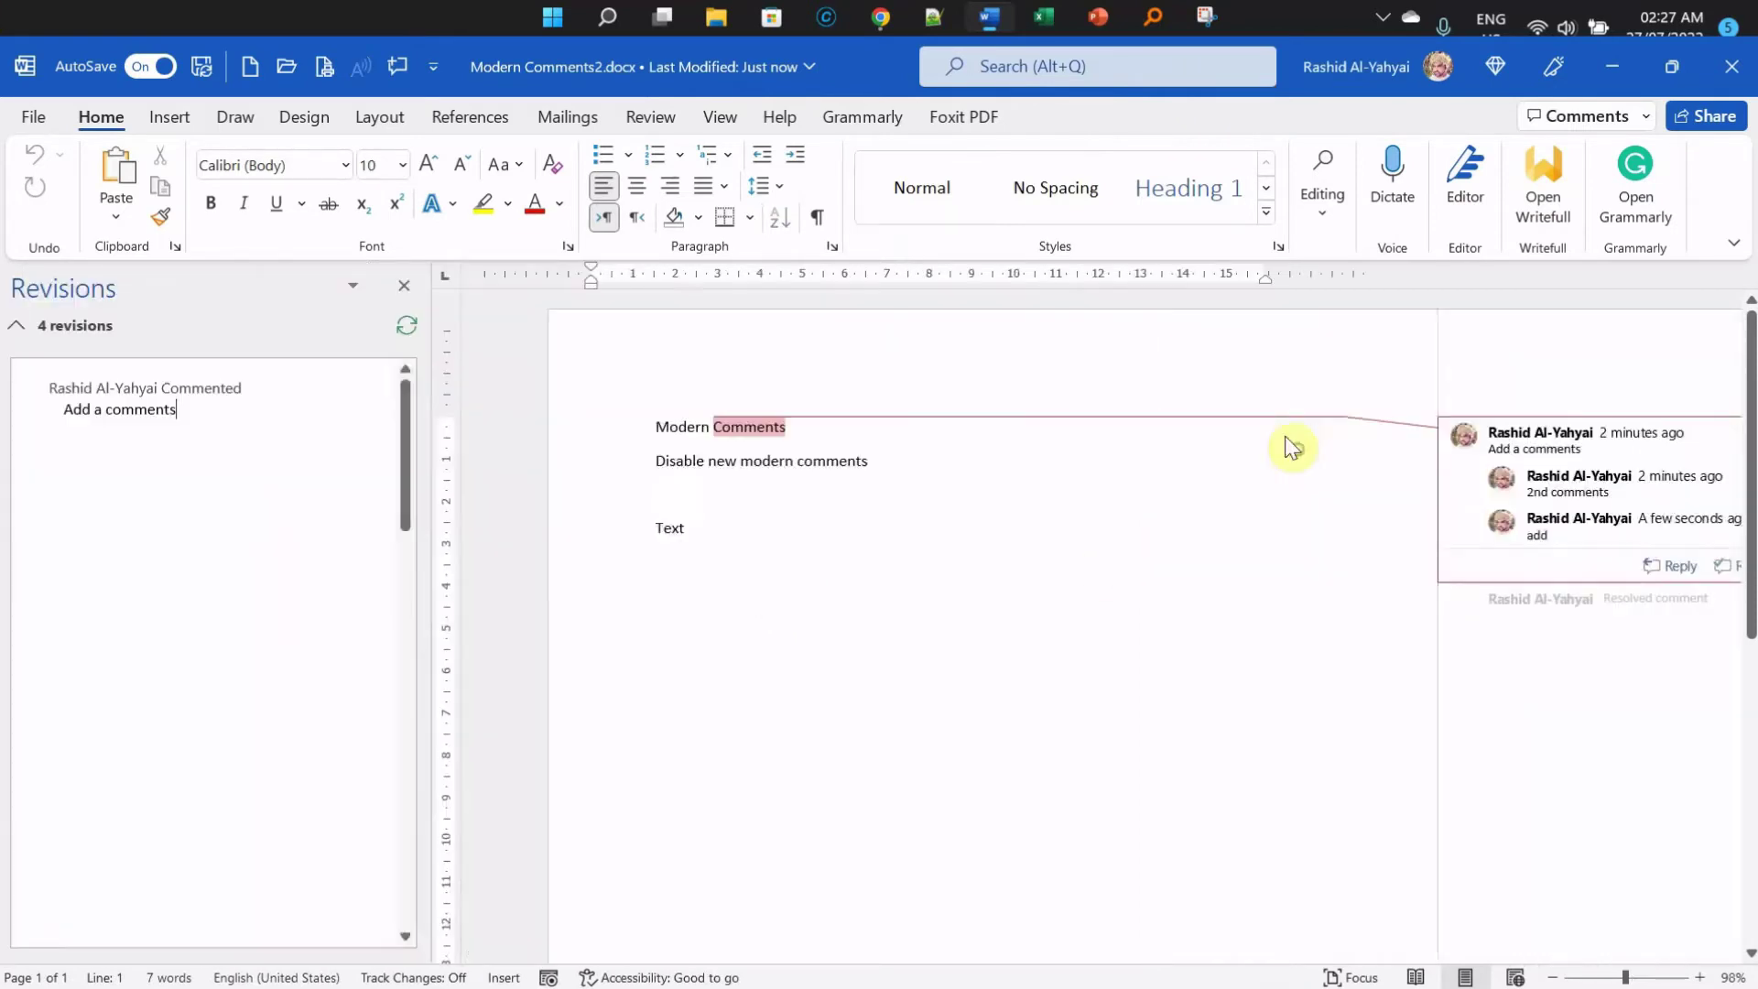
pyautogui.click(1597, 488)
pyautogui.click(1505, 538)
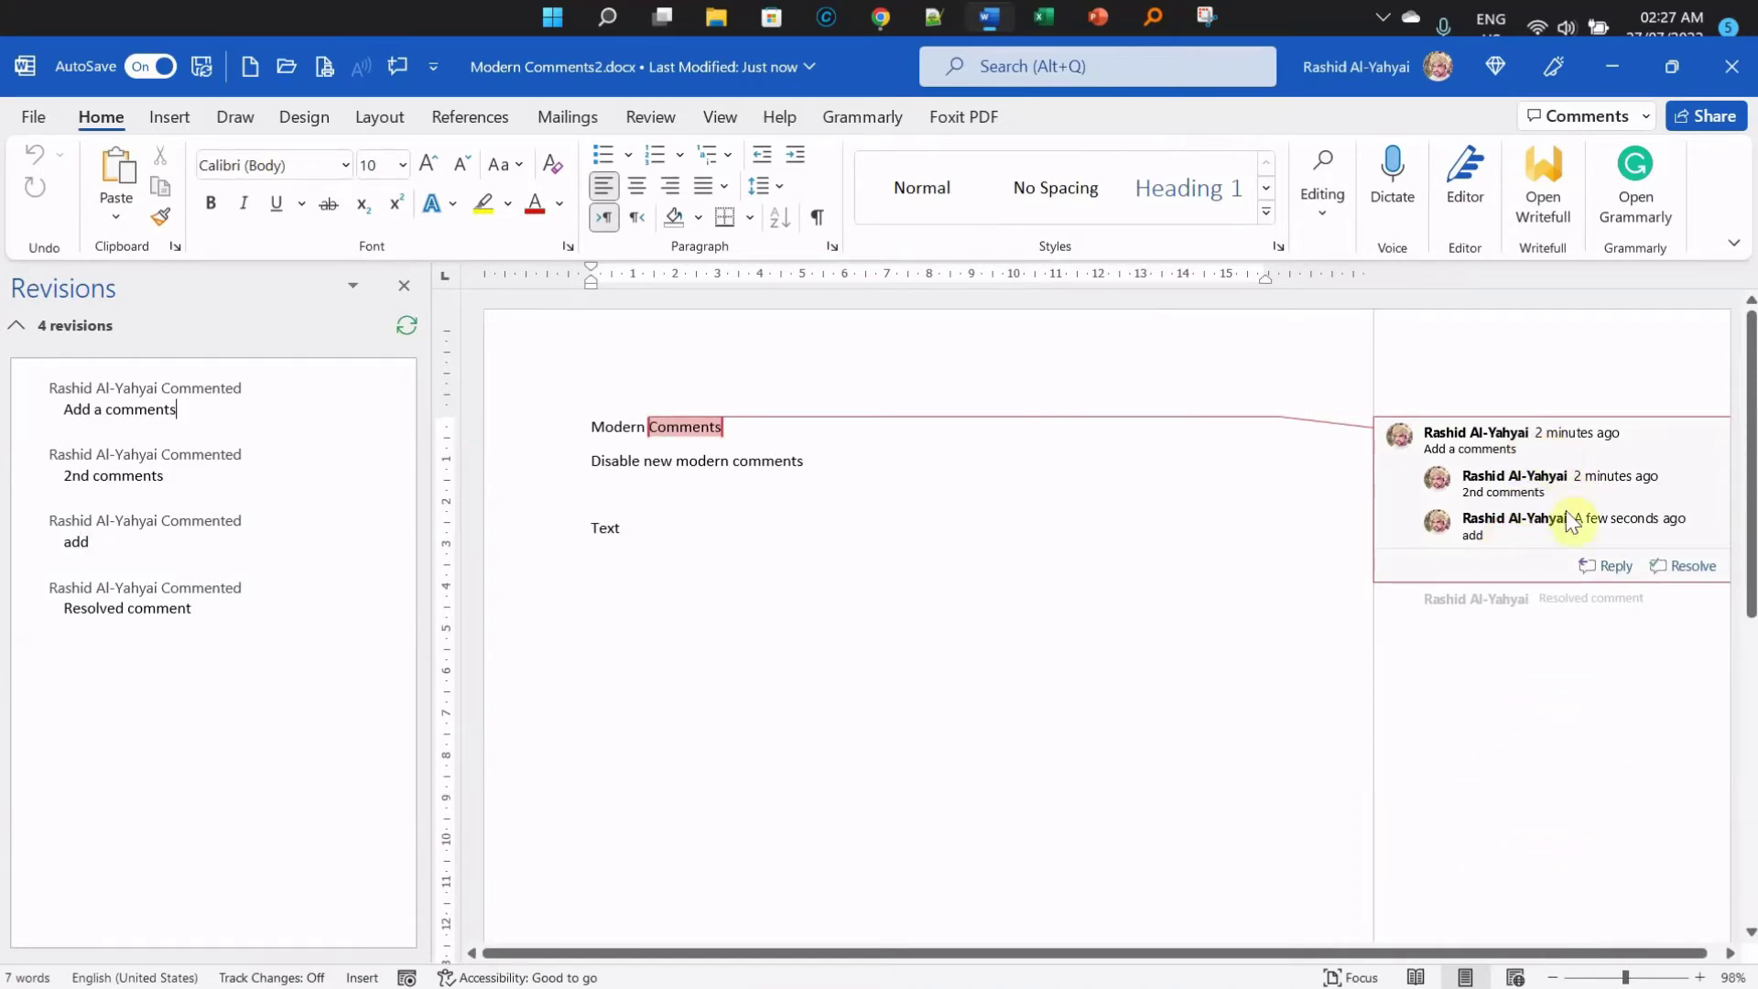
pyautogui.doubleClick(1473, 536)
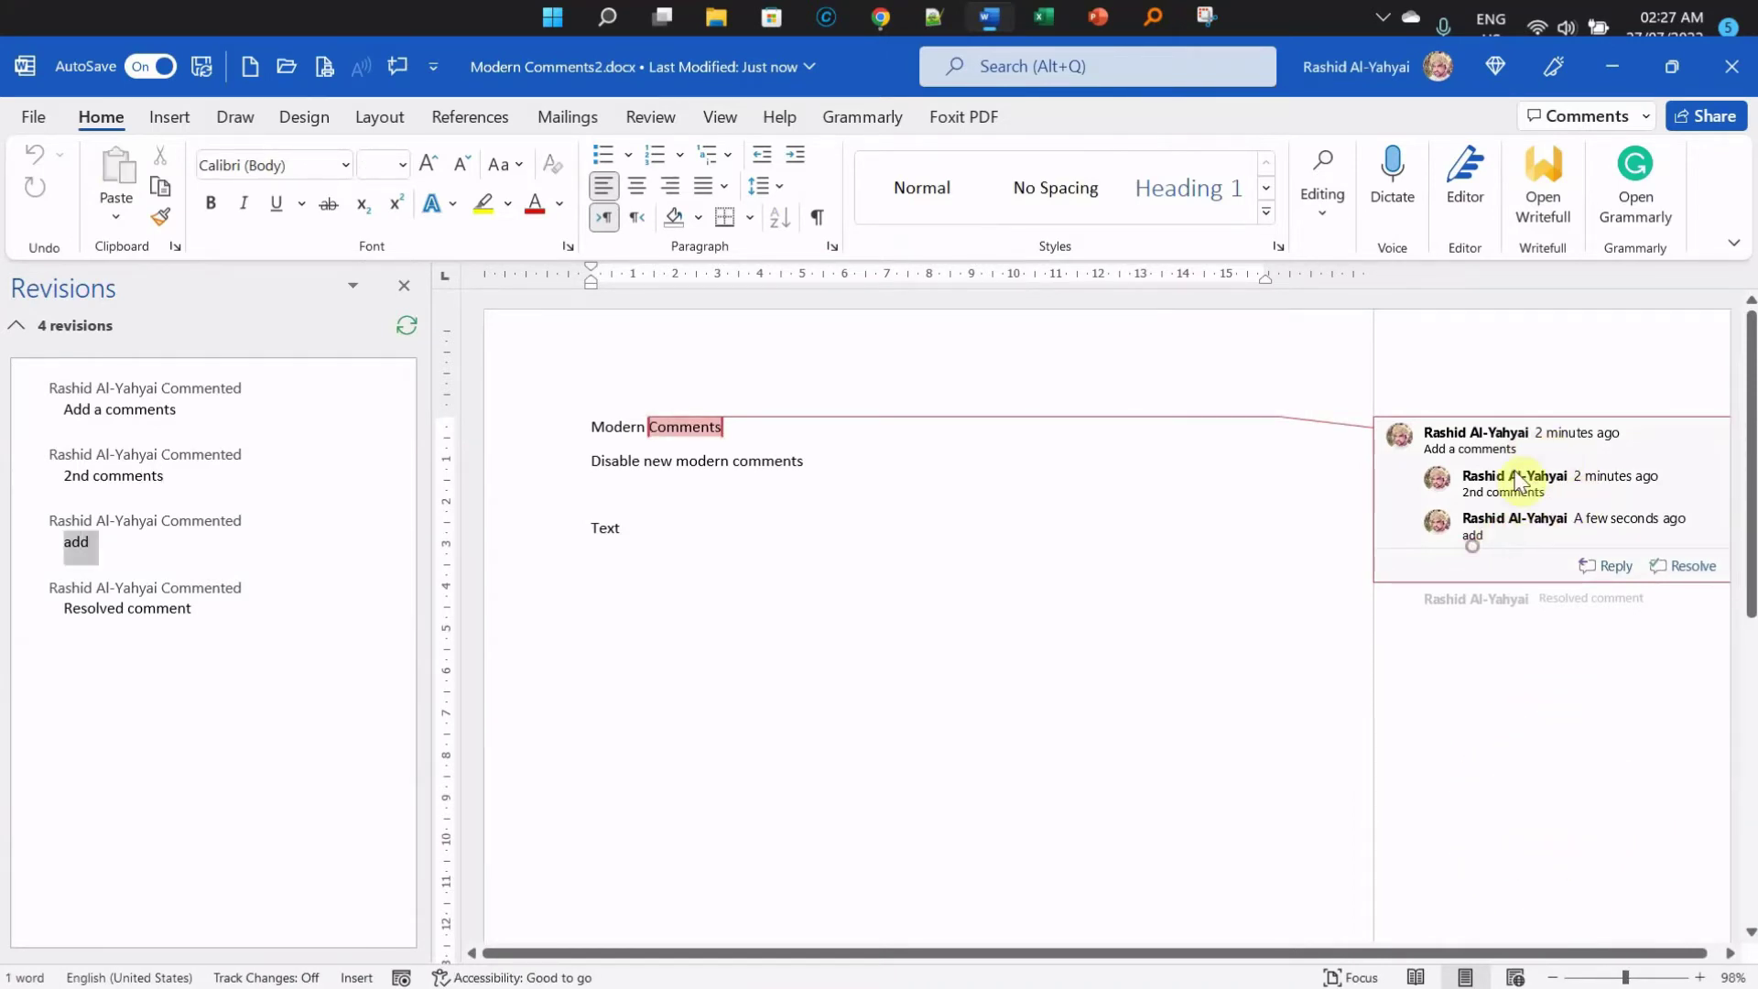
pyautogui.click(245, 393)
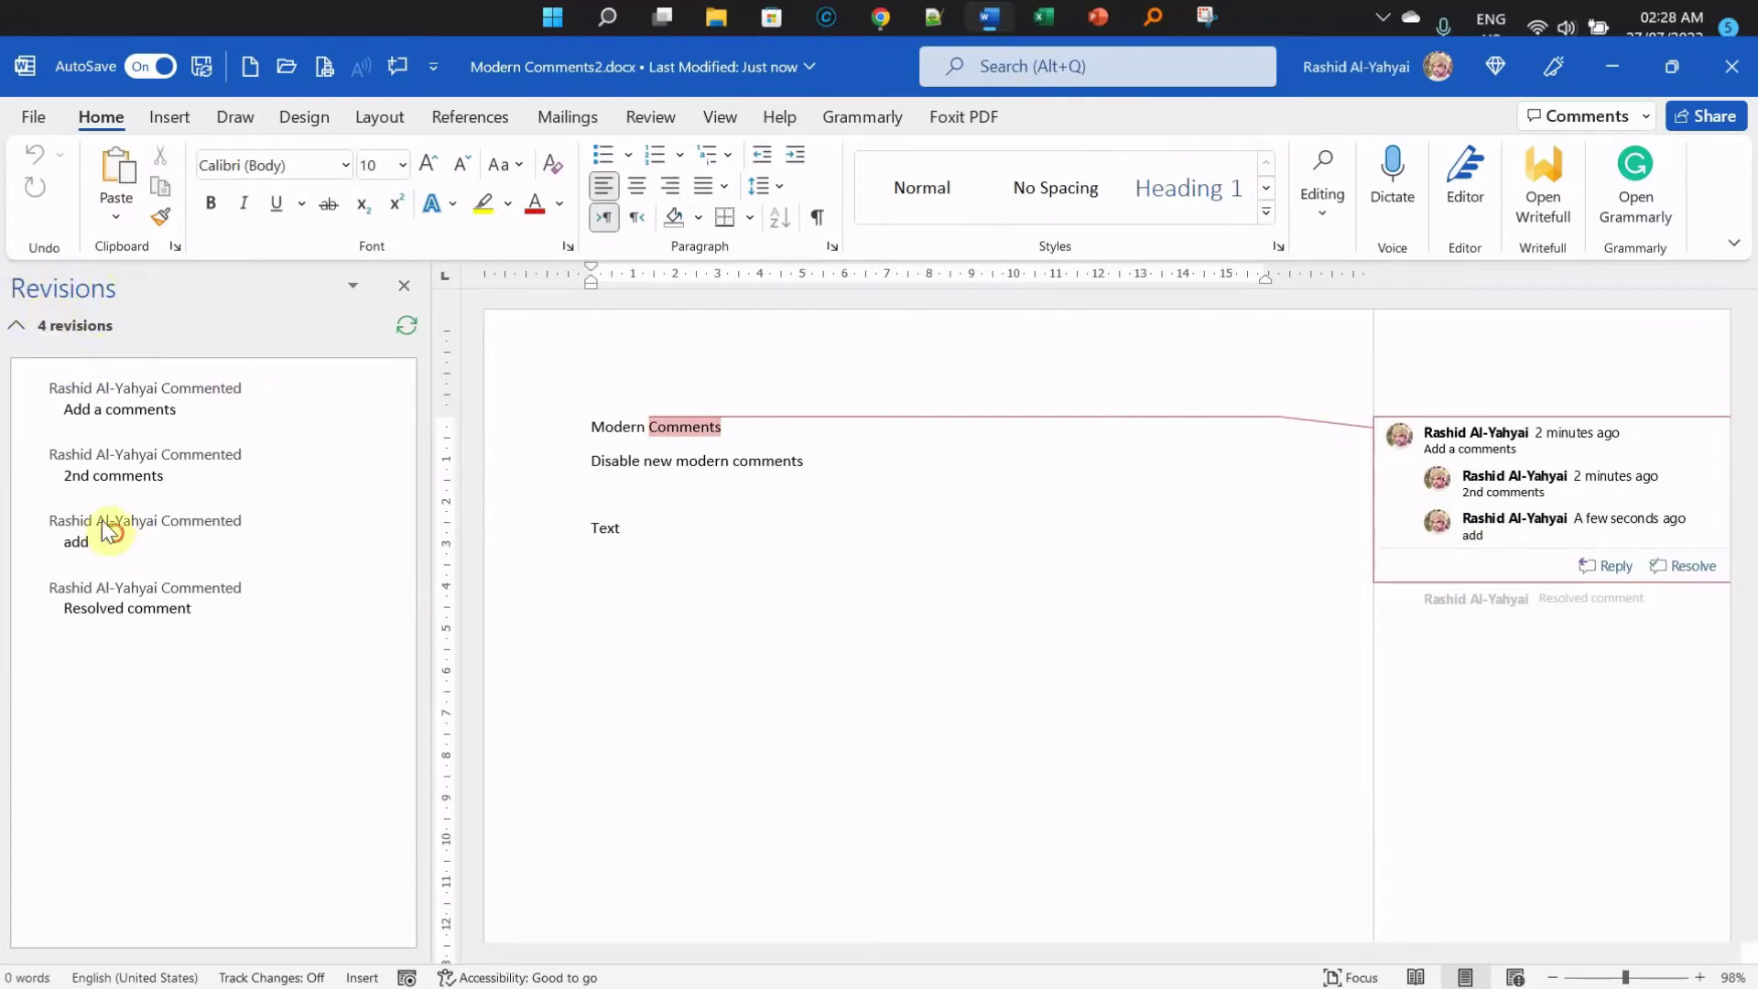
pyautogui.write('comments')
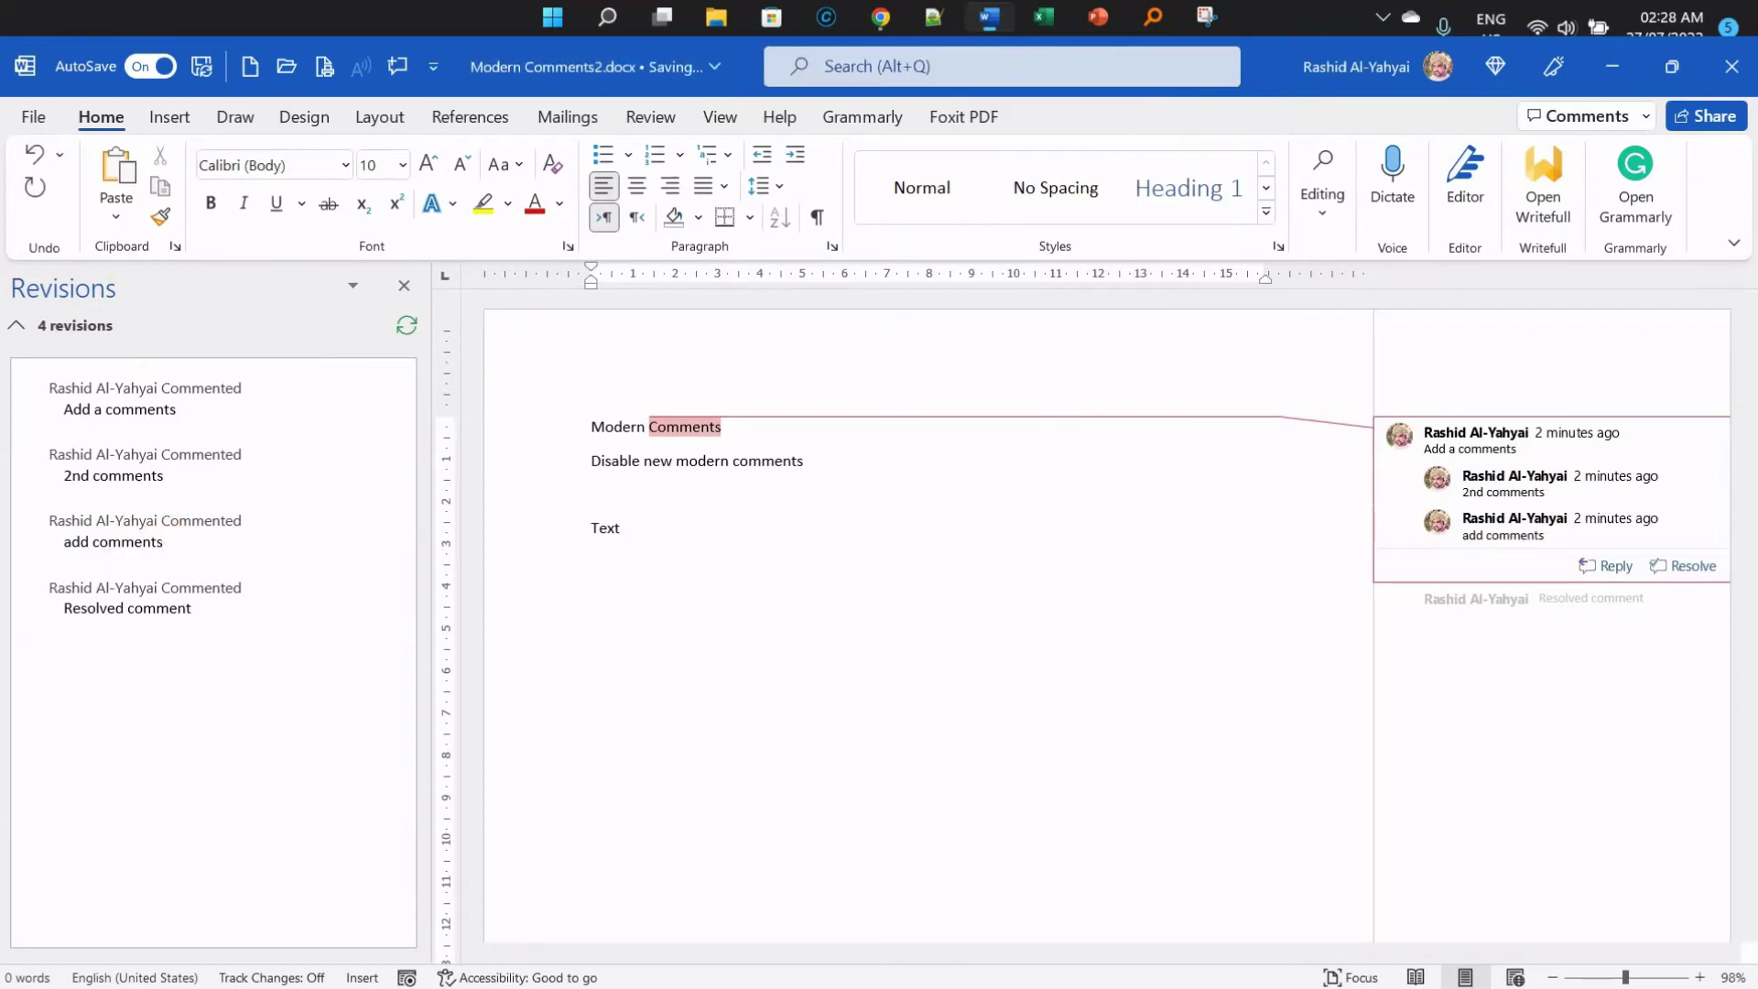
pyautogui.click(1476, 601)
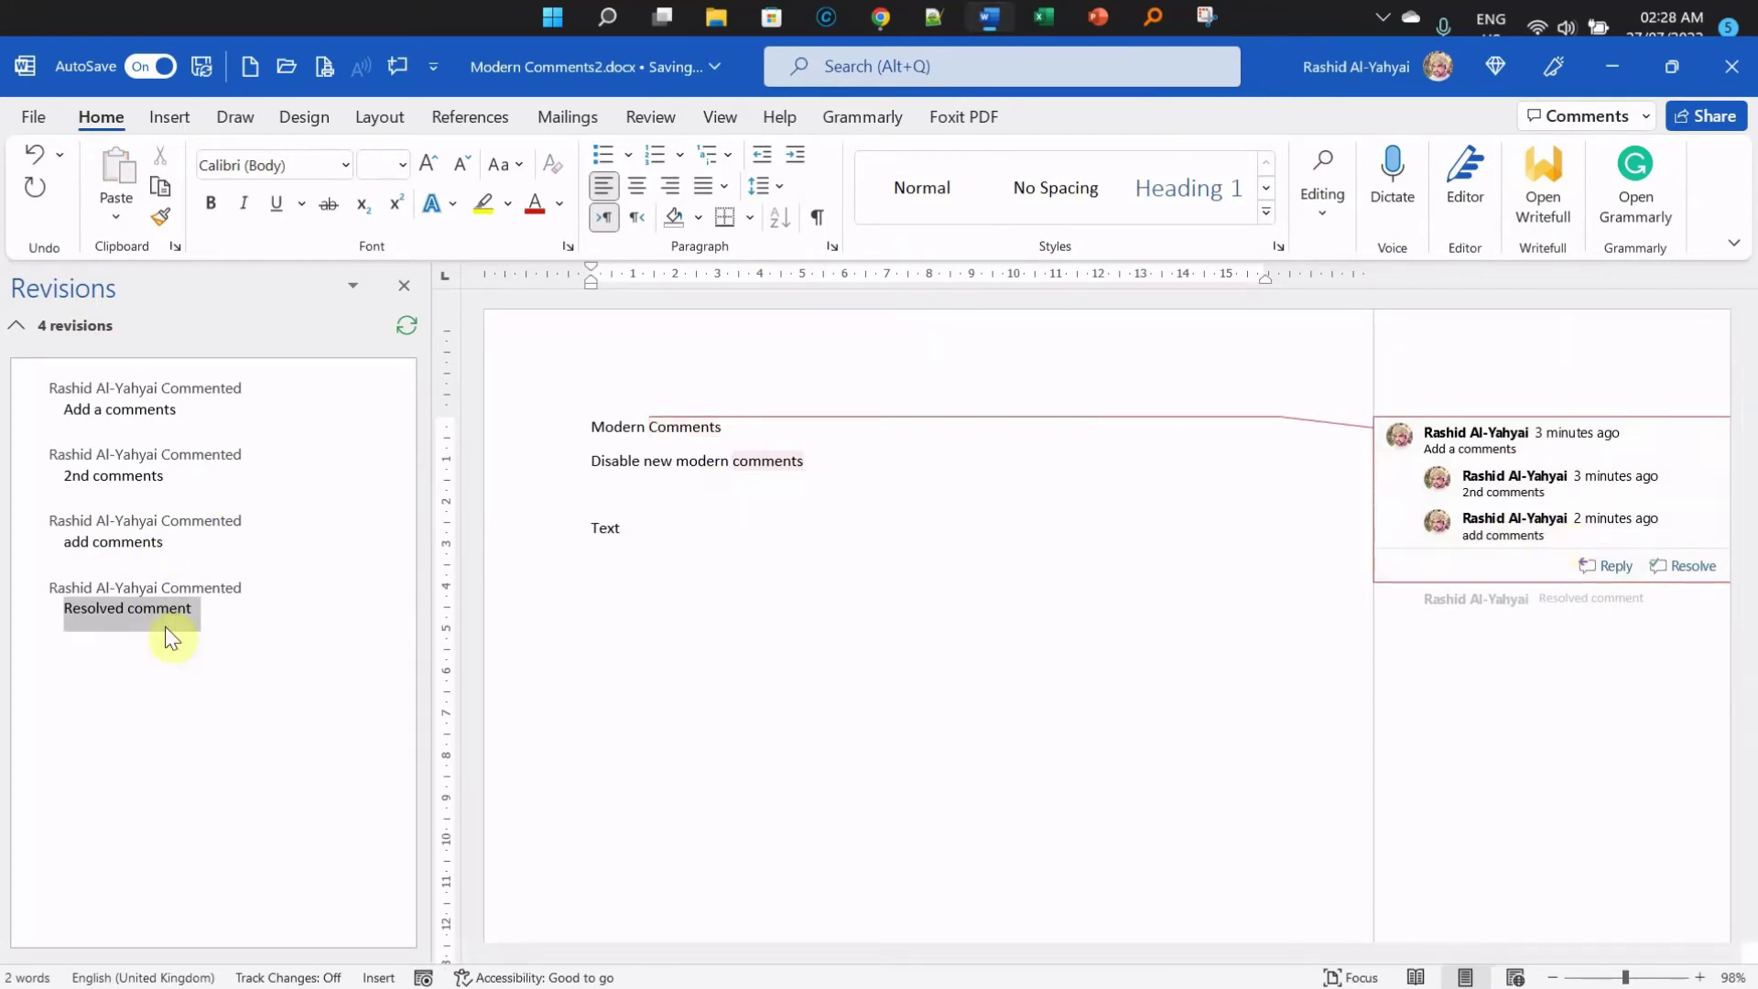
pyautogui.click(213, 607)
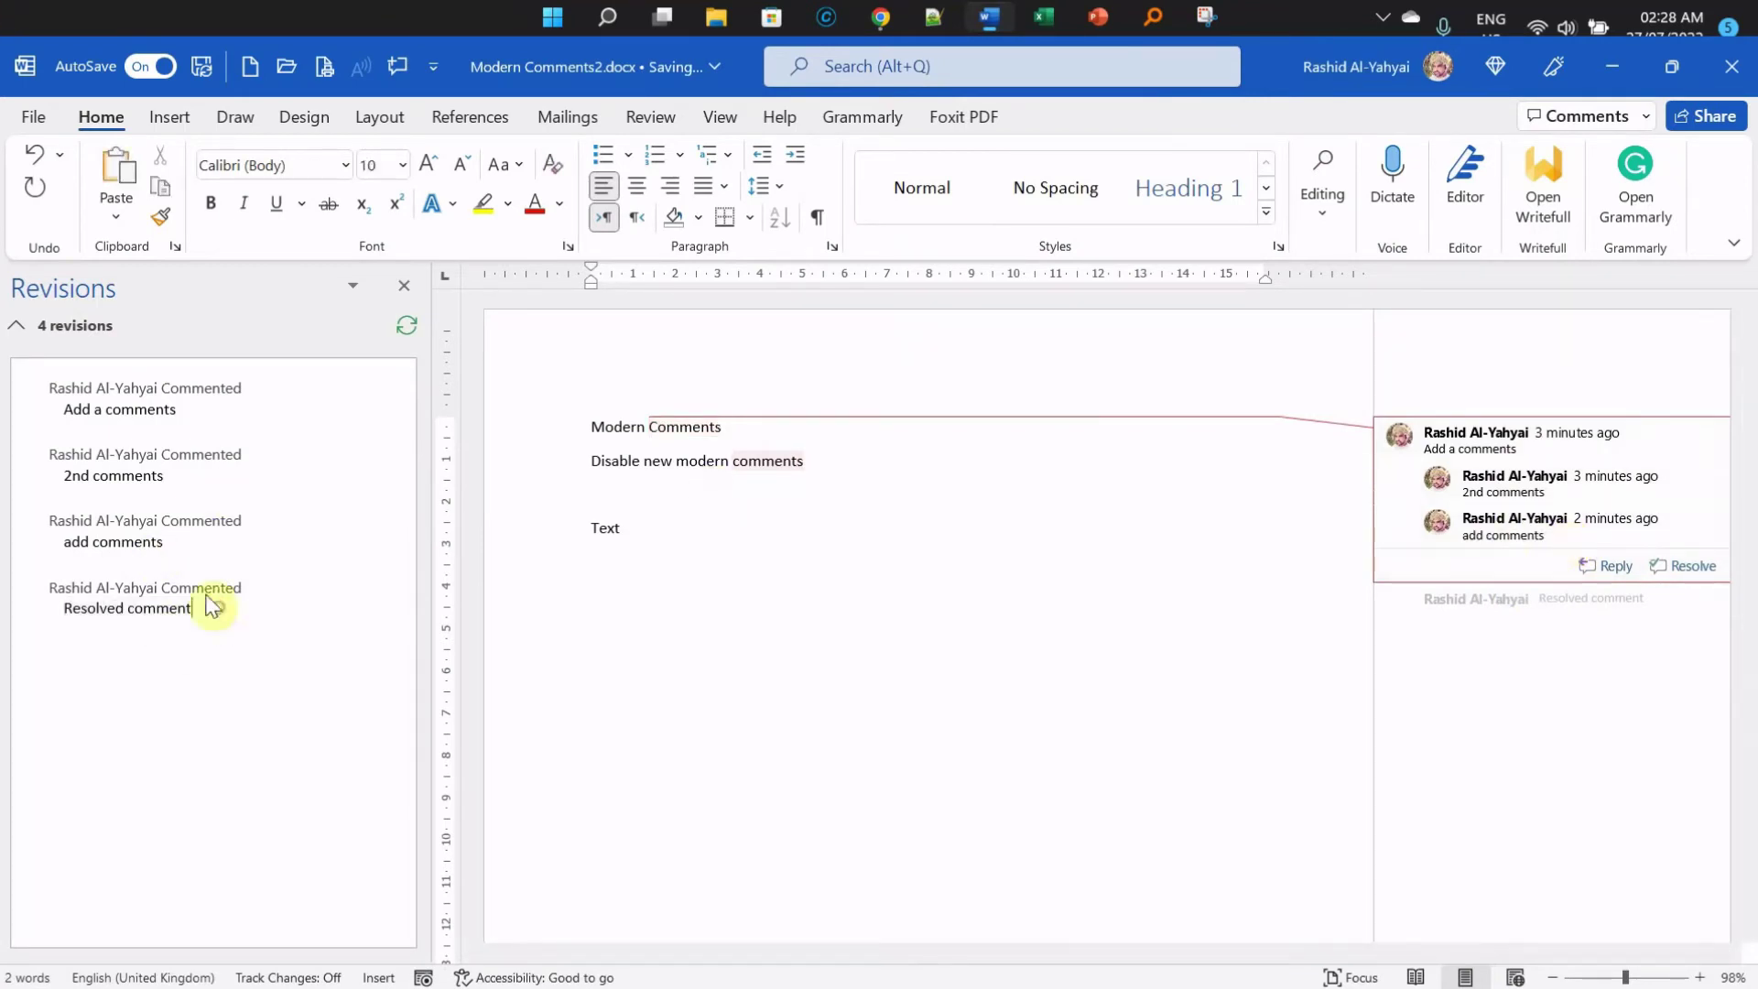
# - Add a comment on 'Text' reading 'revisions where comments are added when MC are disabled'
pyautogui.doubleClick(600, 528)
pyautogui.rightClick(601, 528)
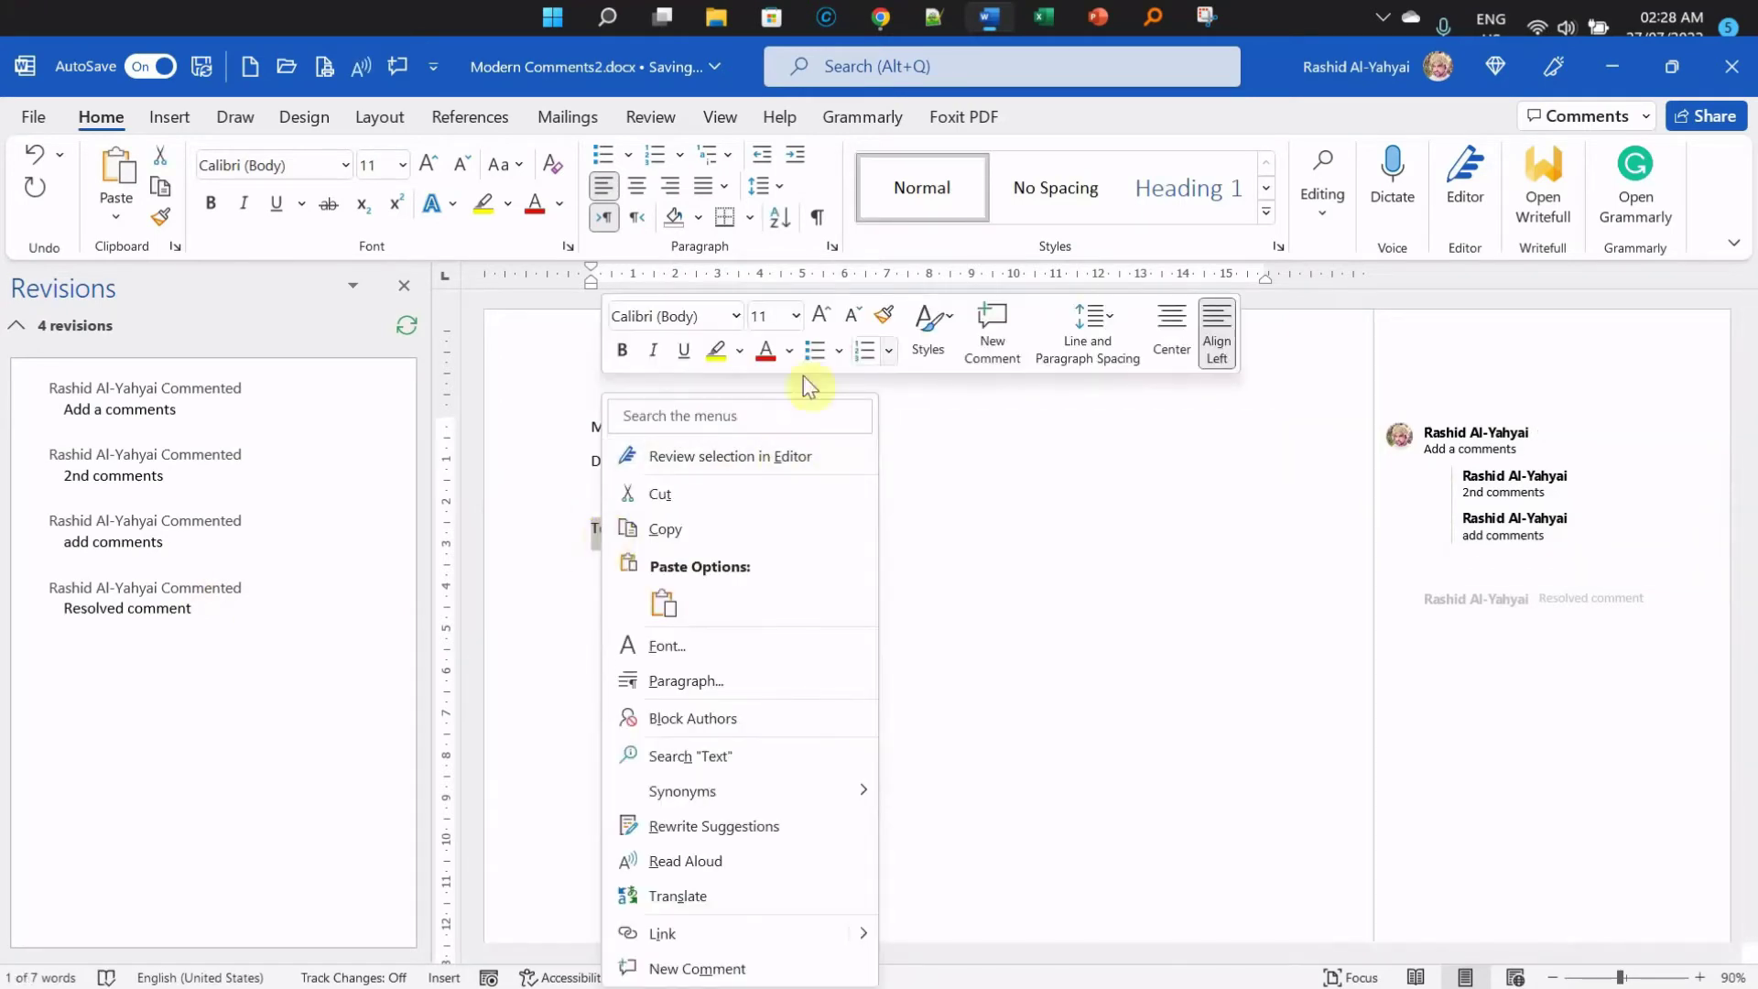
pyautogui.click(986, 346)
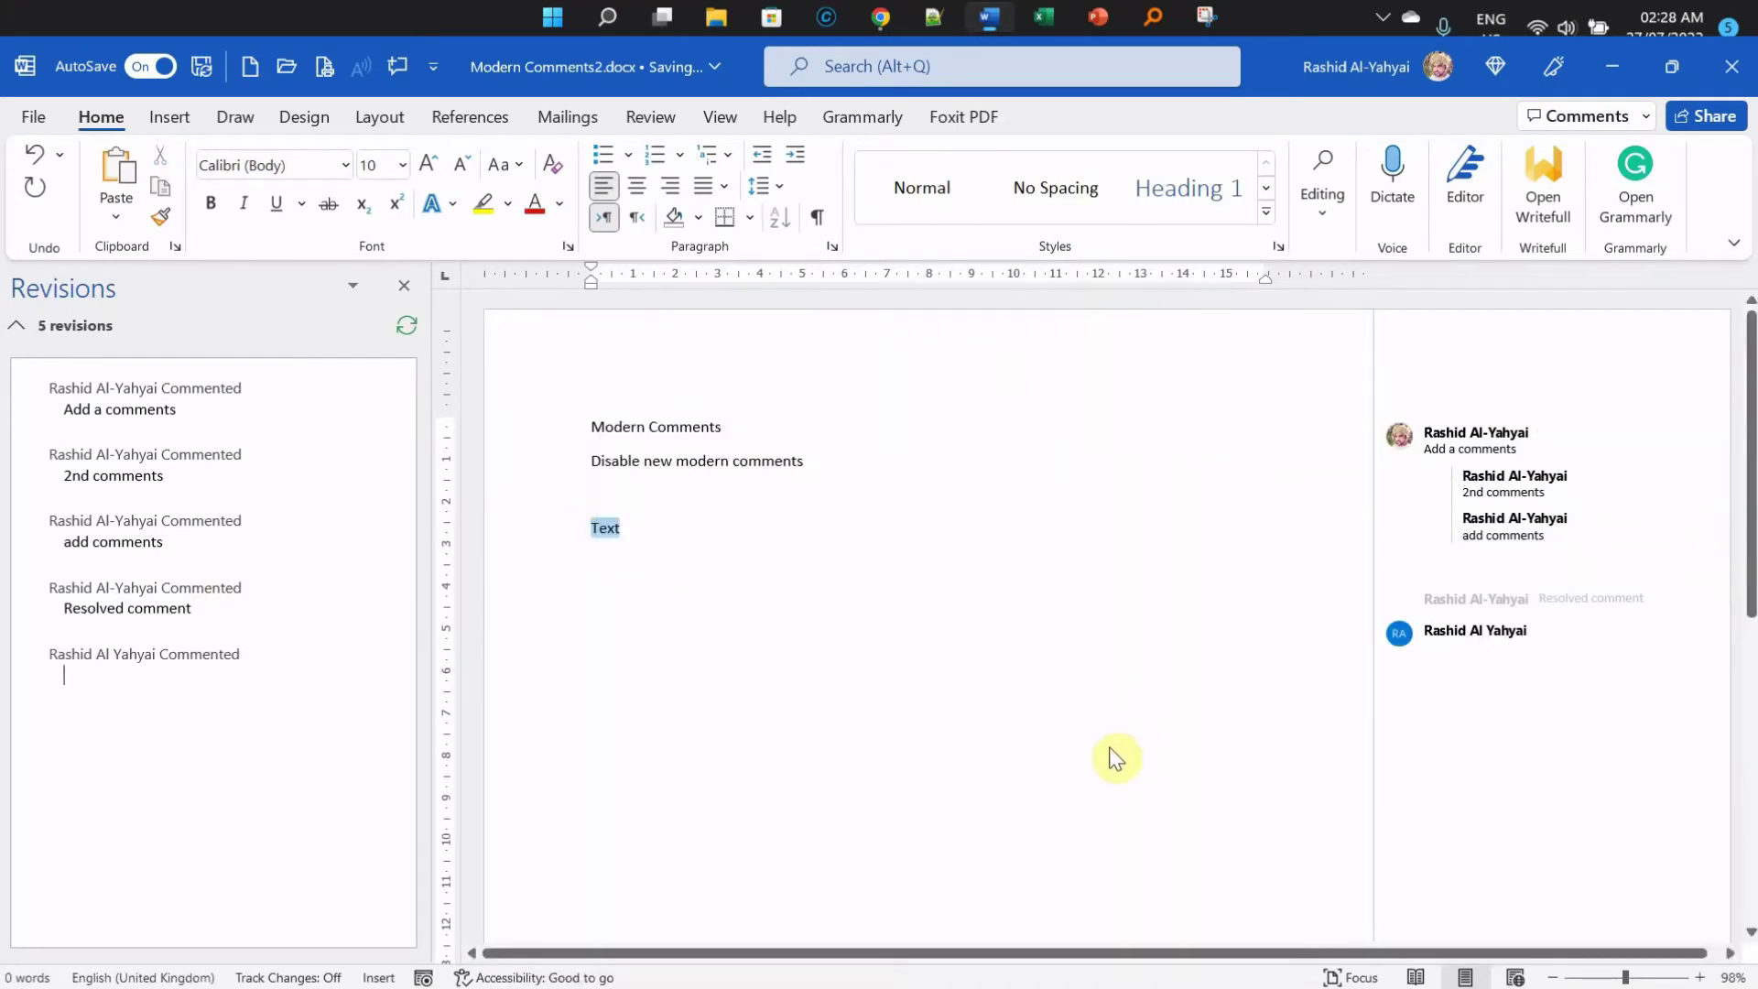
pyautogui.click(1562, 667)
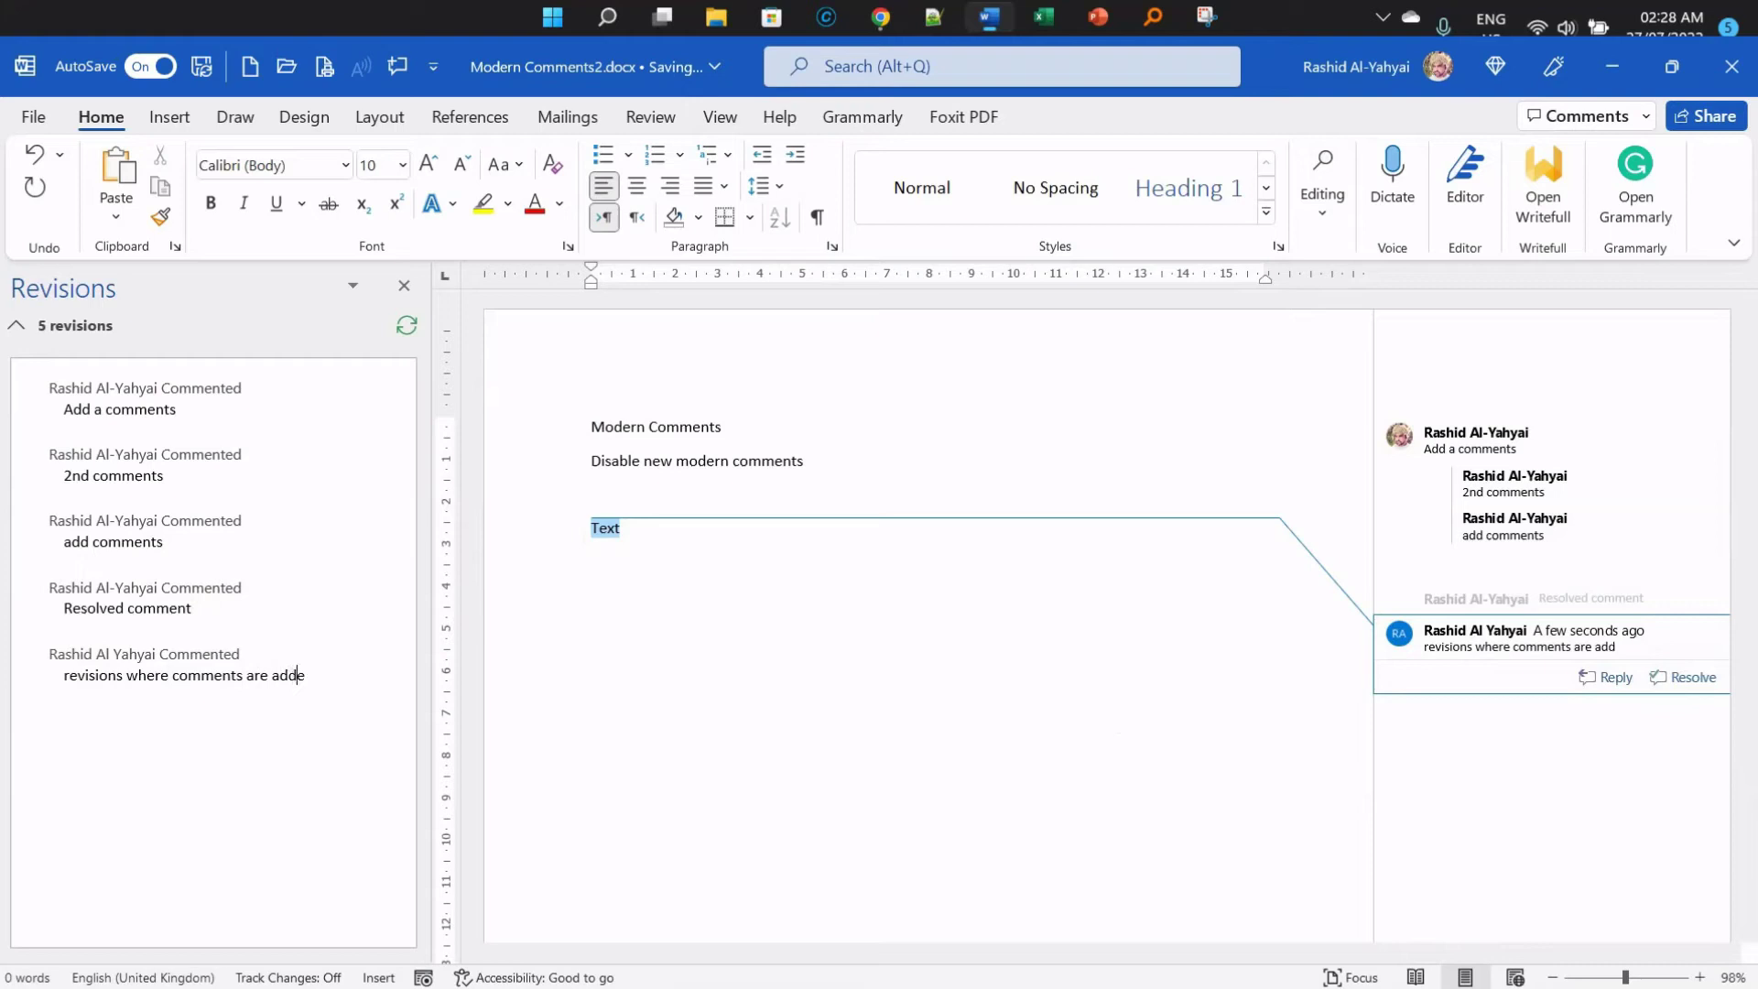
pyautogui.write('hen ')
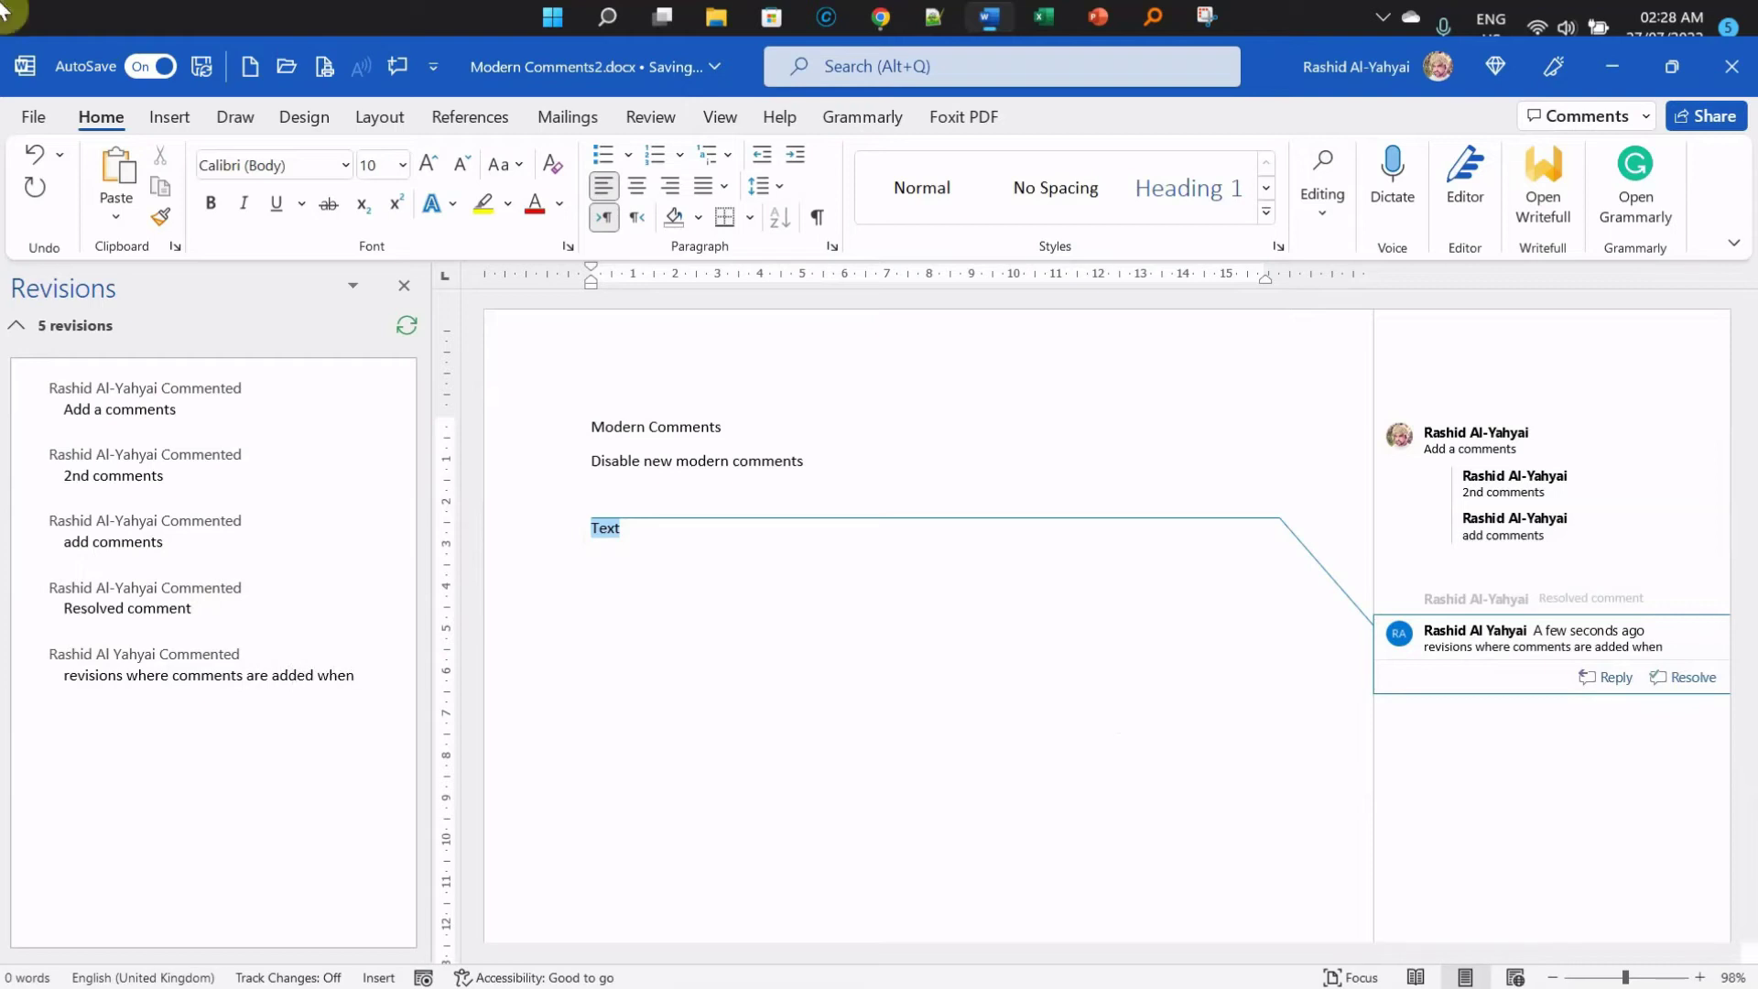
pyautogui.write('MC are d')
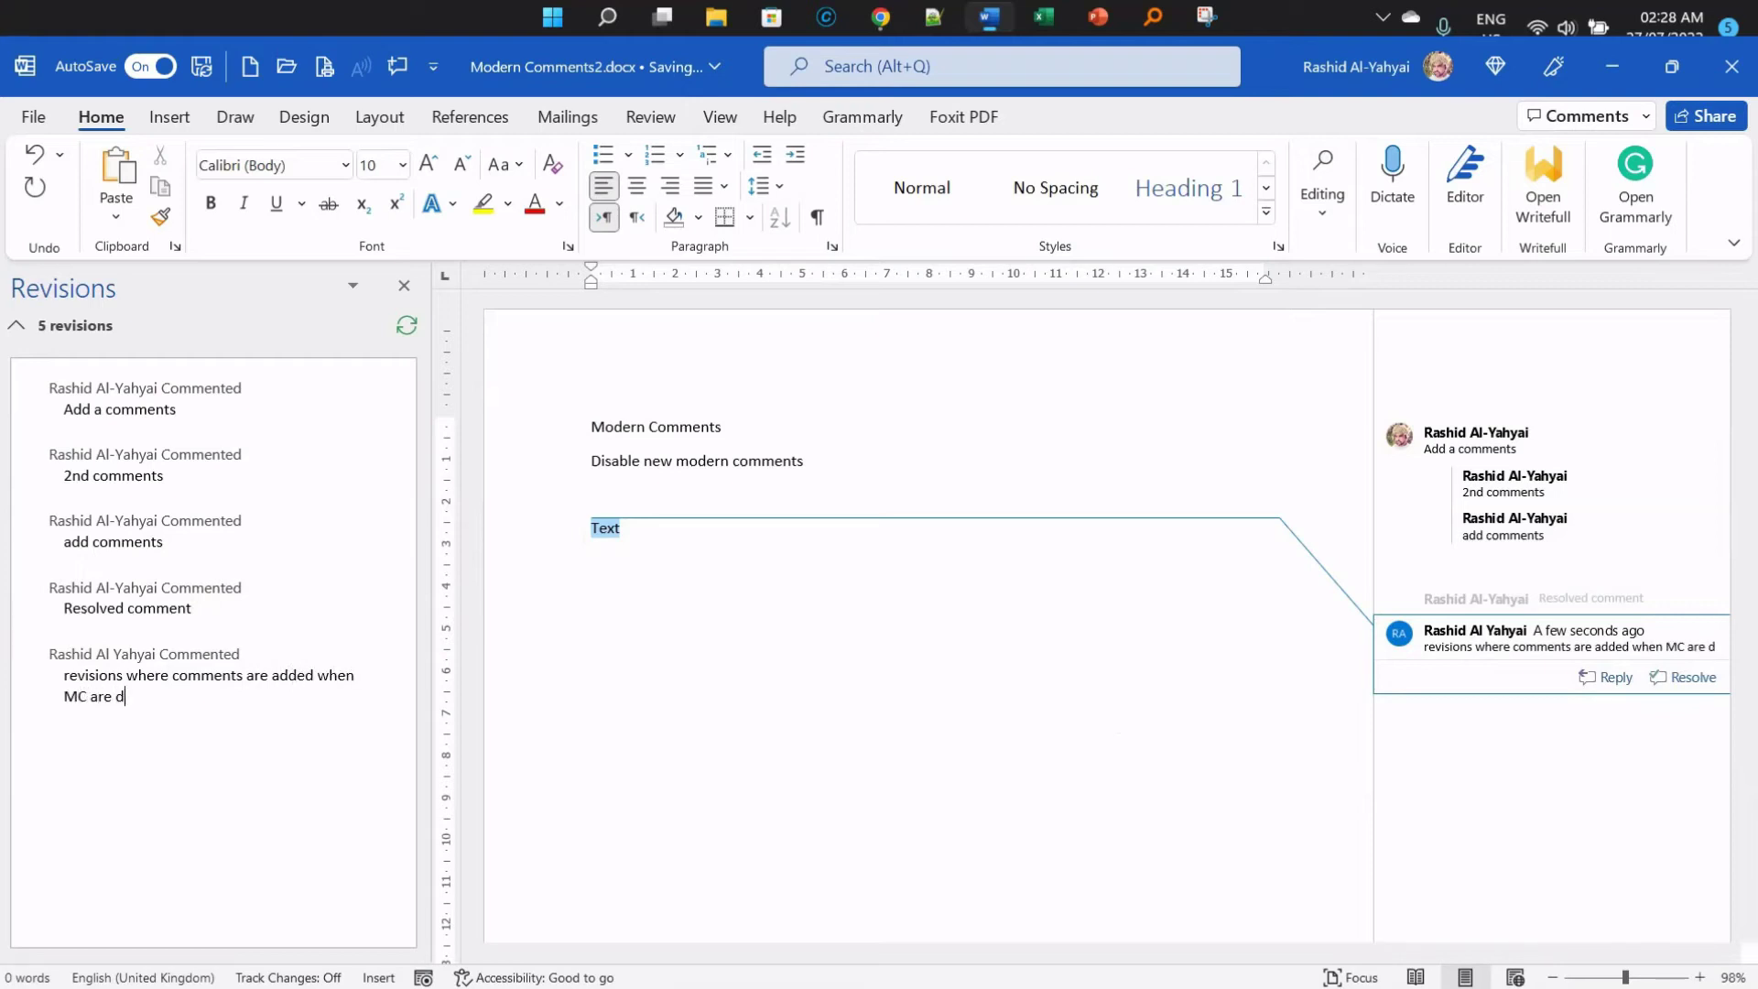
pyautogui.write('isabled')
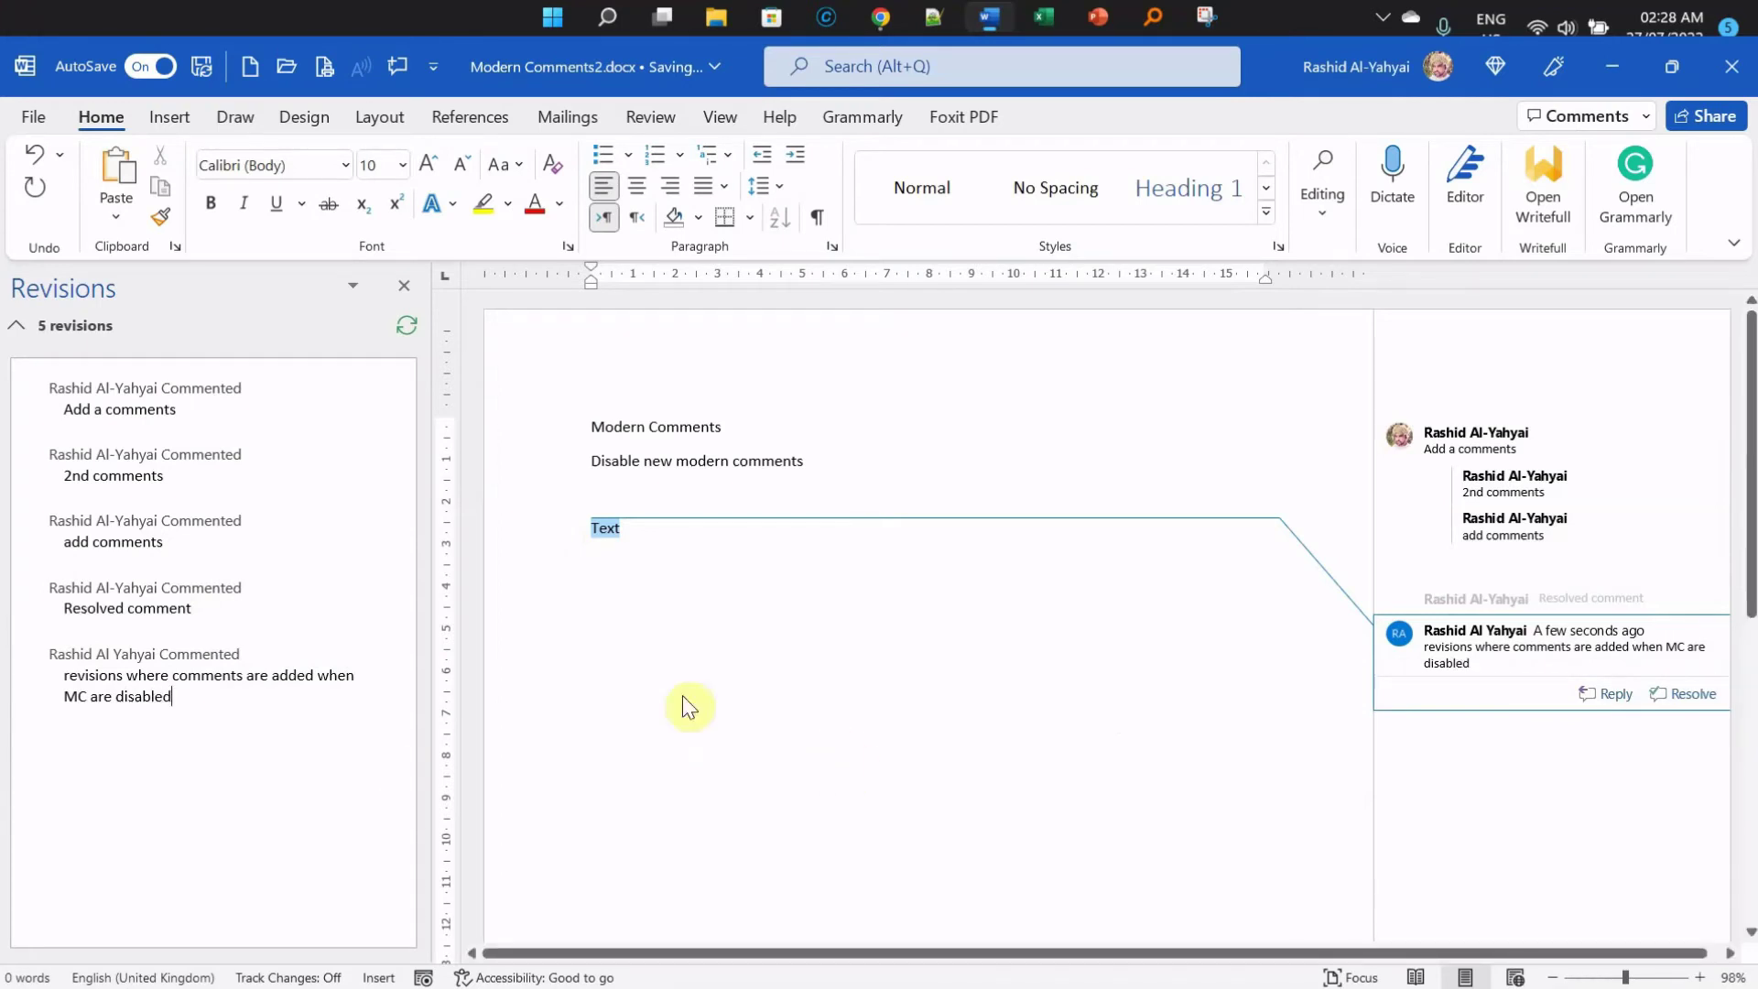
pyautogui.press('Return')
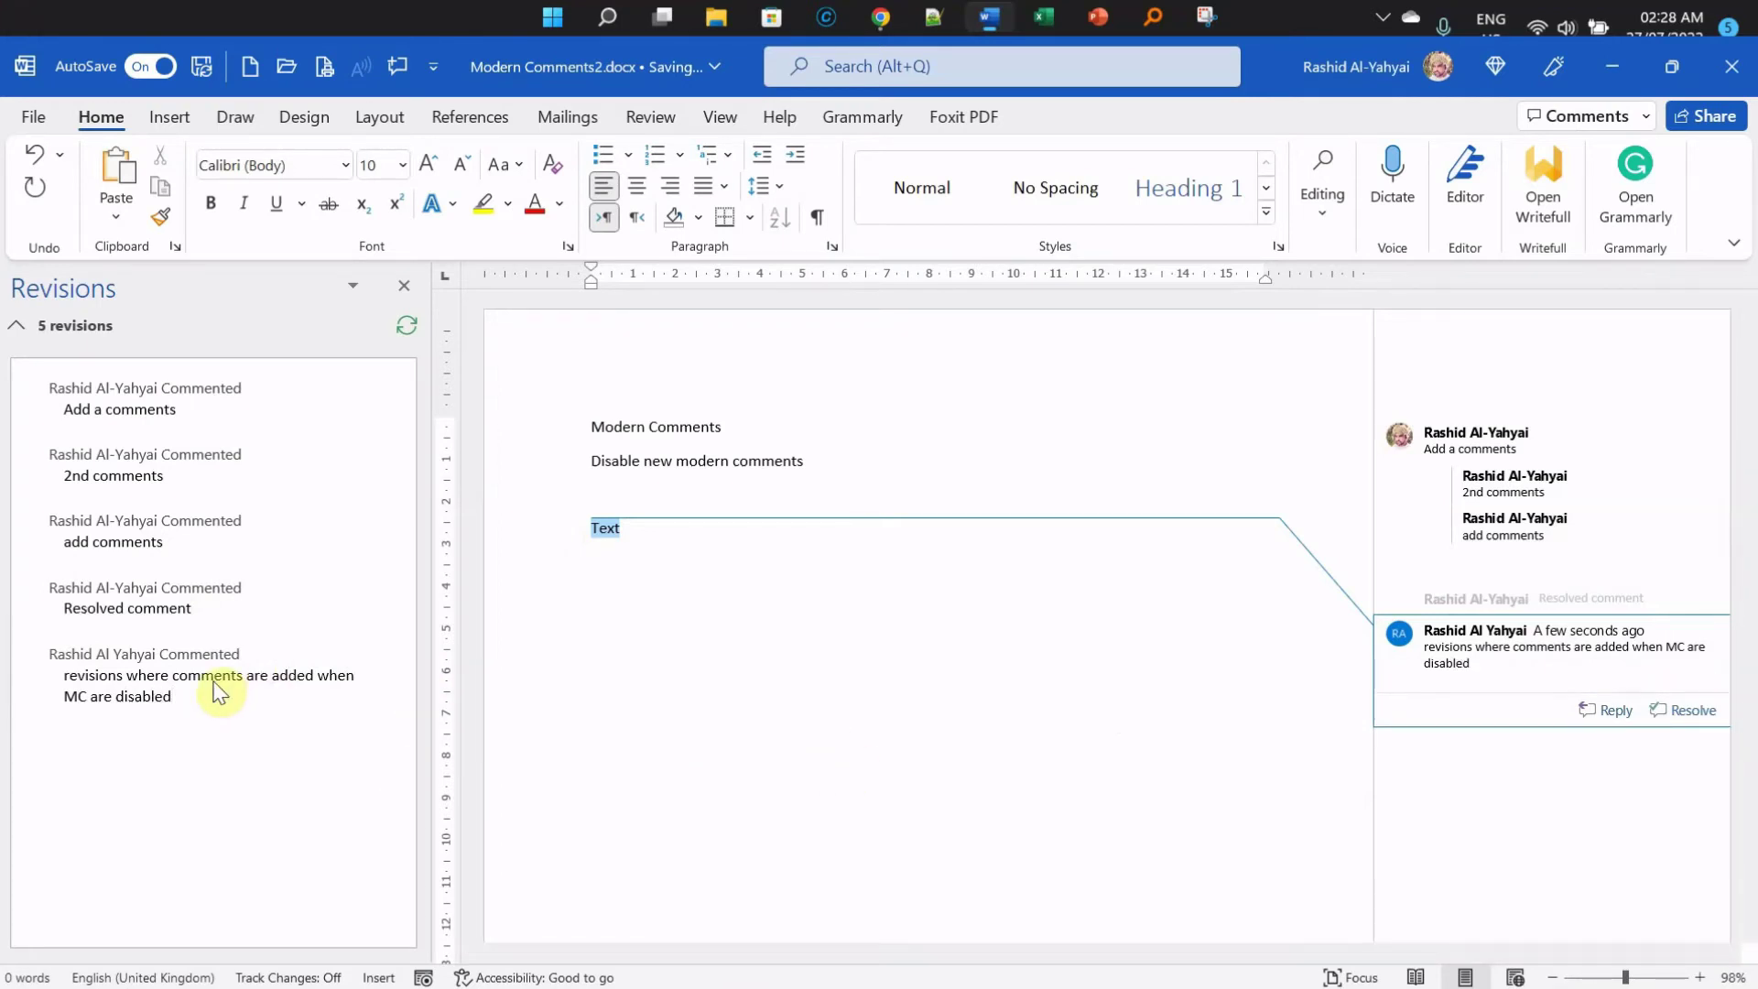
pyautogui.click(719, 659)
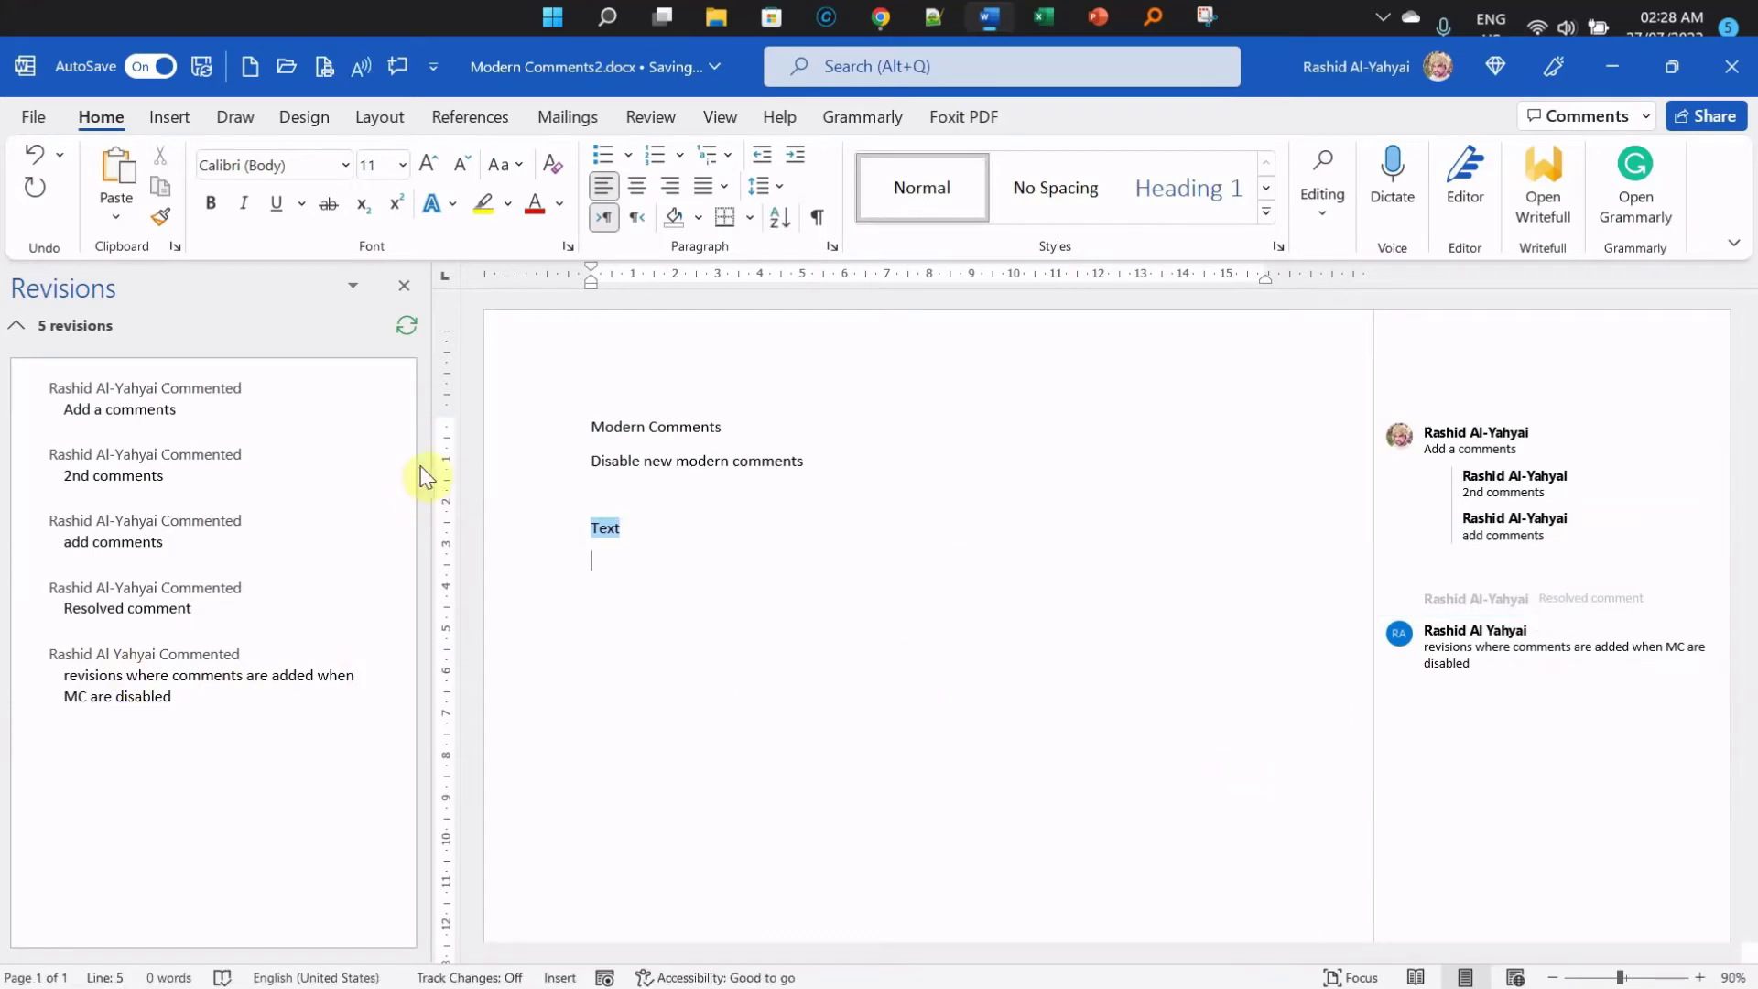
pyautogui.moveTo(424, 467); pyautogui.dragTo(309, 471)
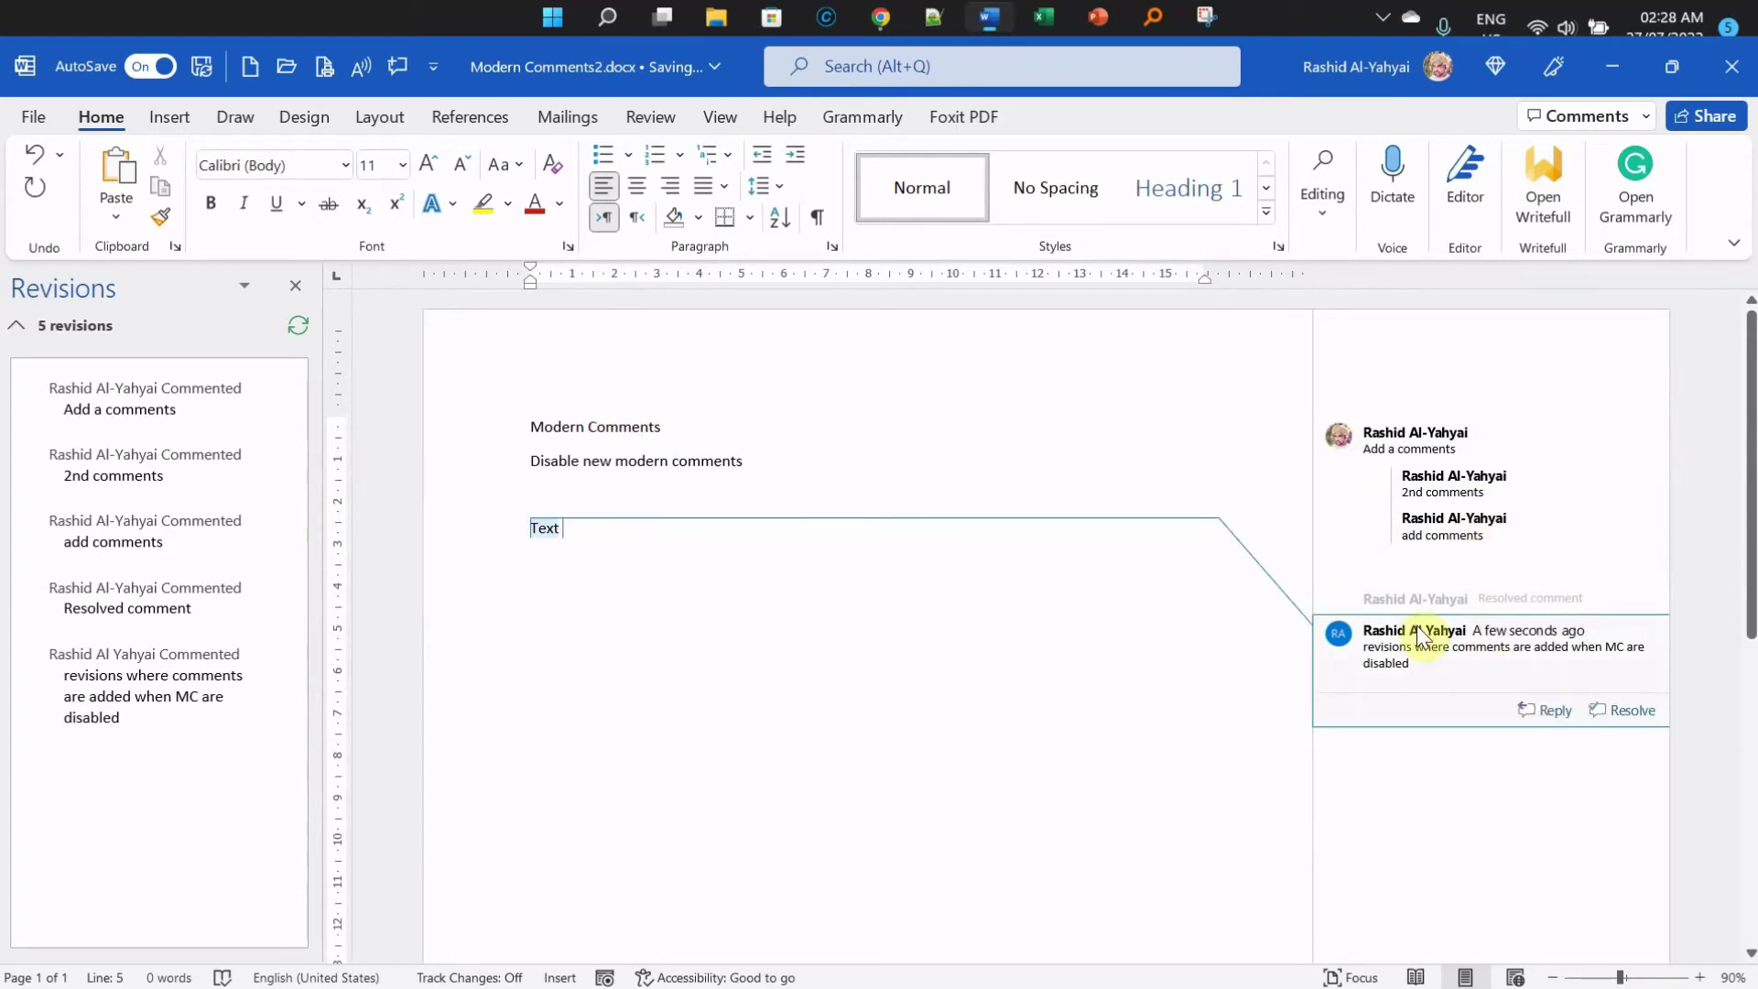
pyautogui.click(1438, 647)
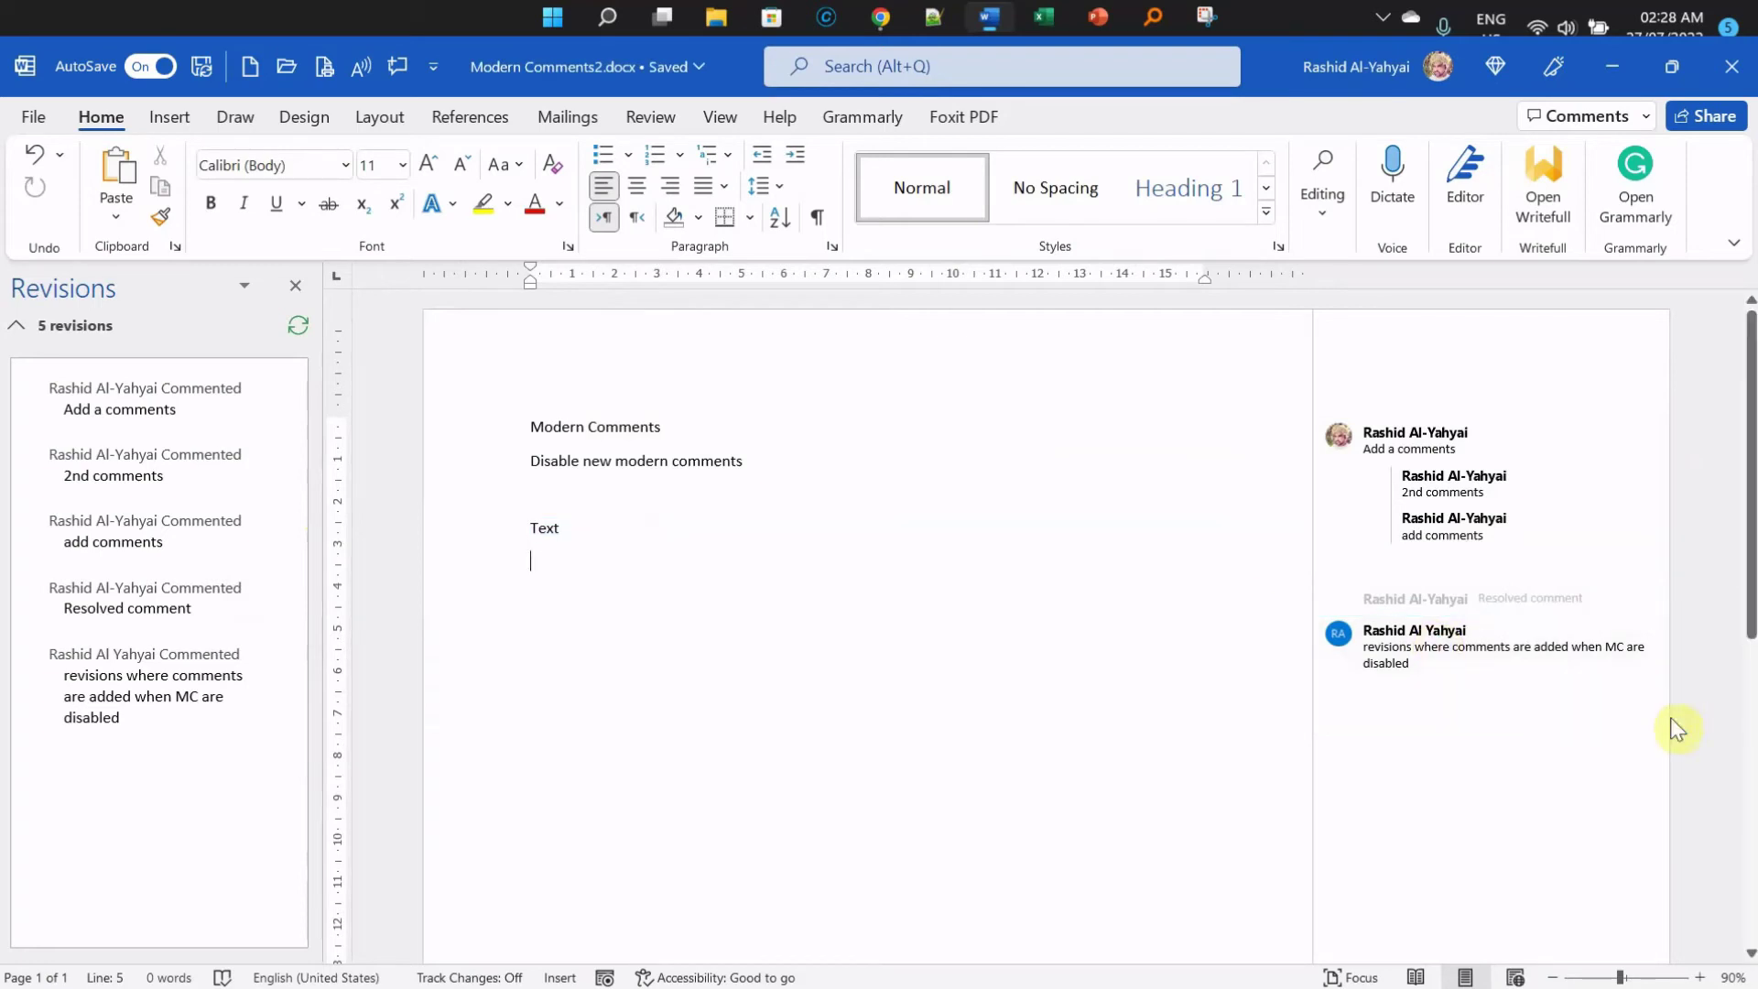
# - Resolve the comment on Text and reopen the 'Resolved comment' thread
pyautogui.click(1622, 706)
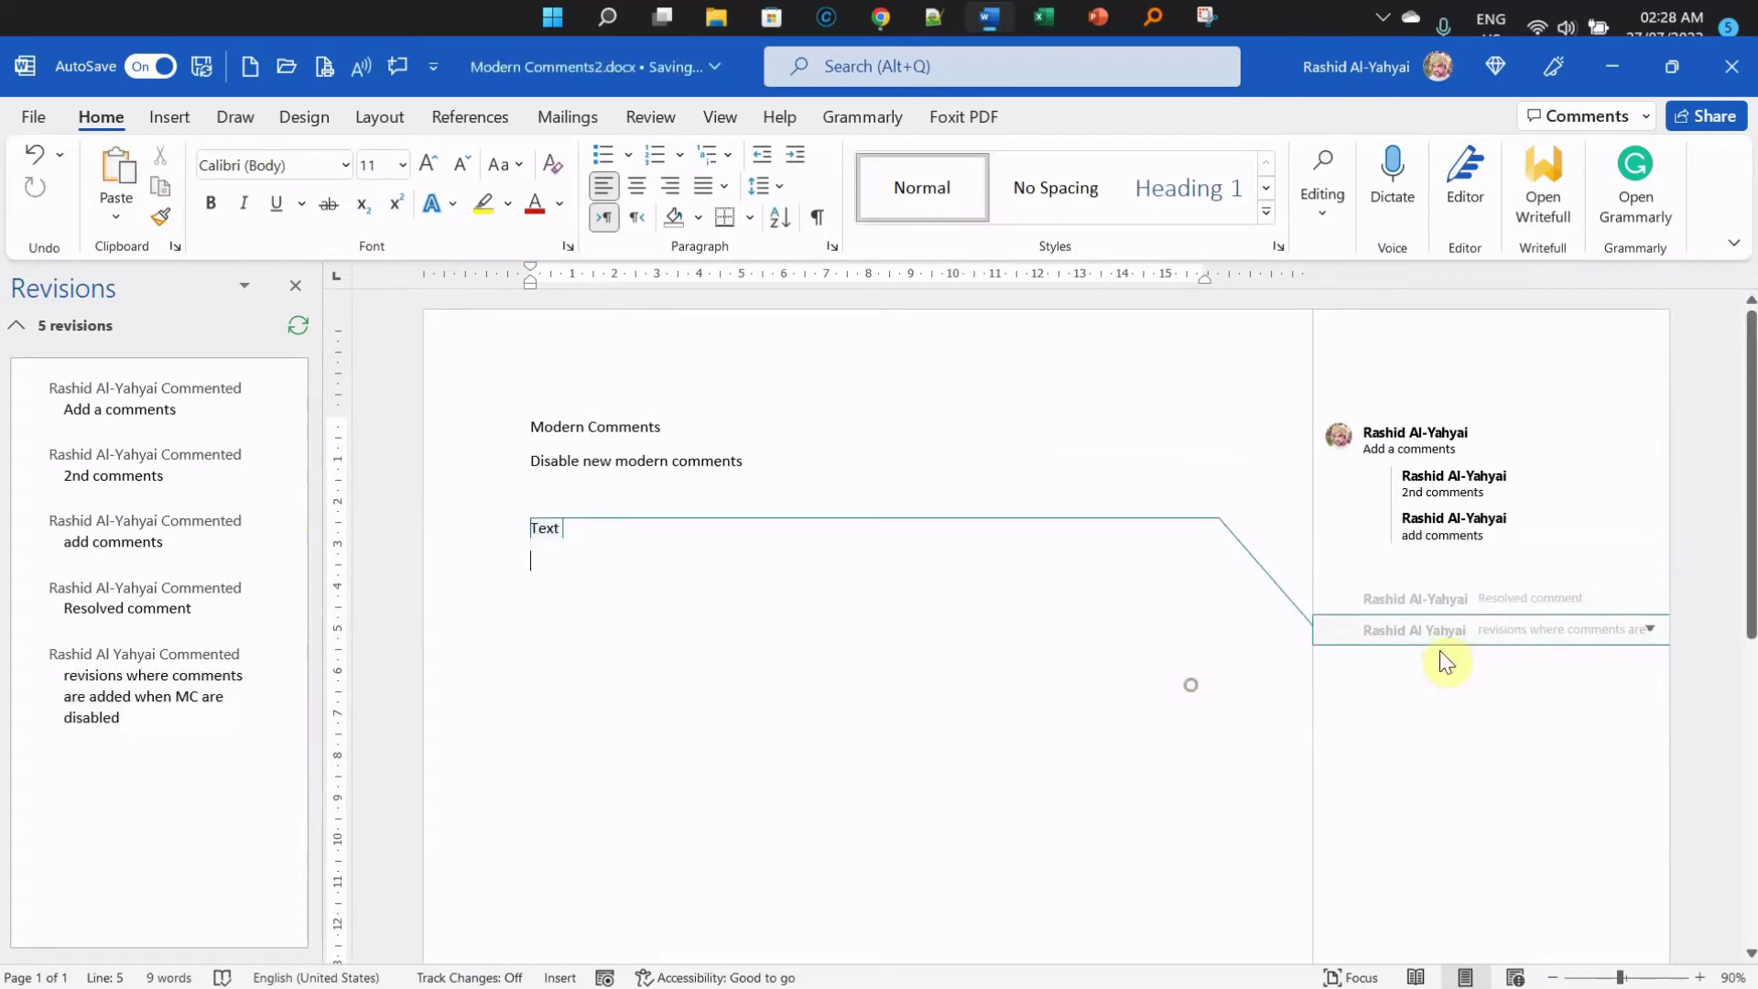
pyautogui.click(1547, 626)
pyautogui.click(1547, 602)
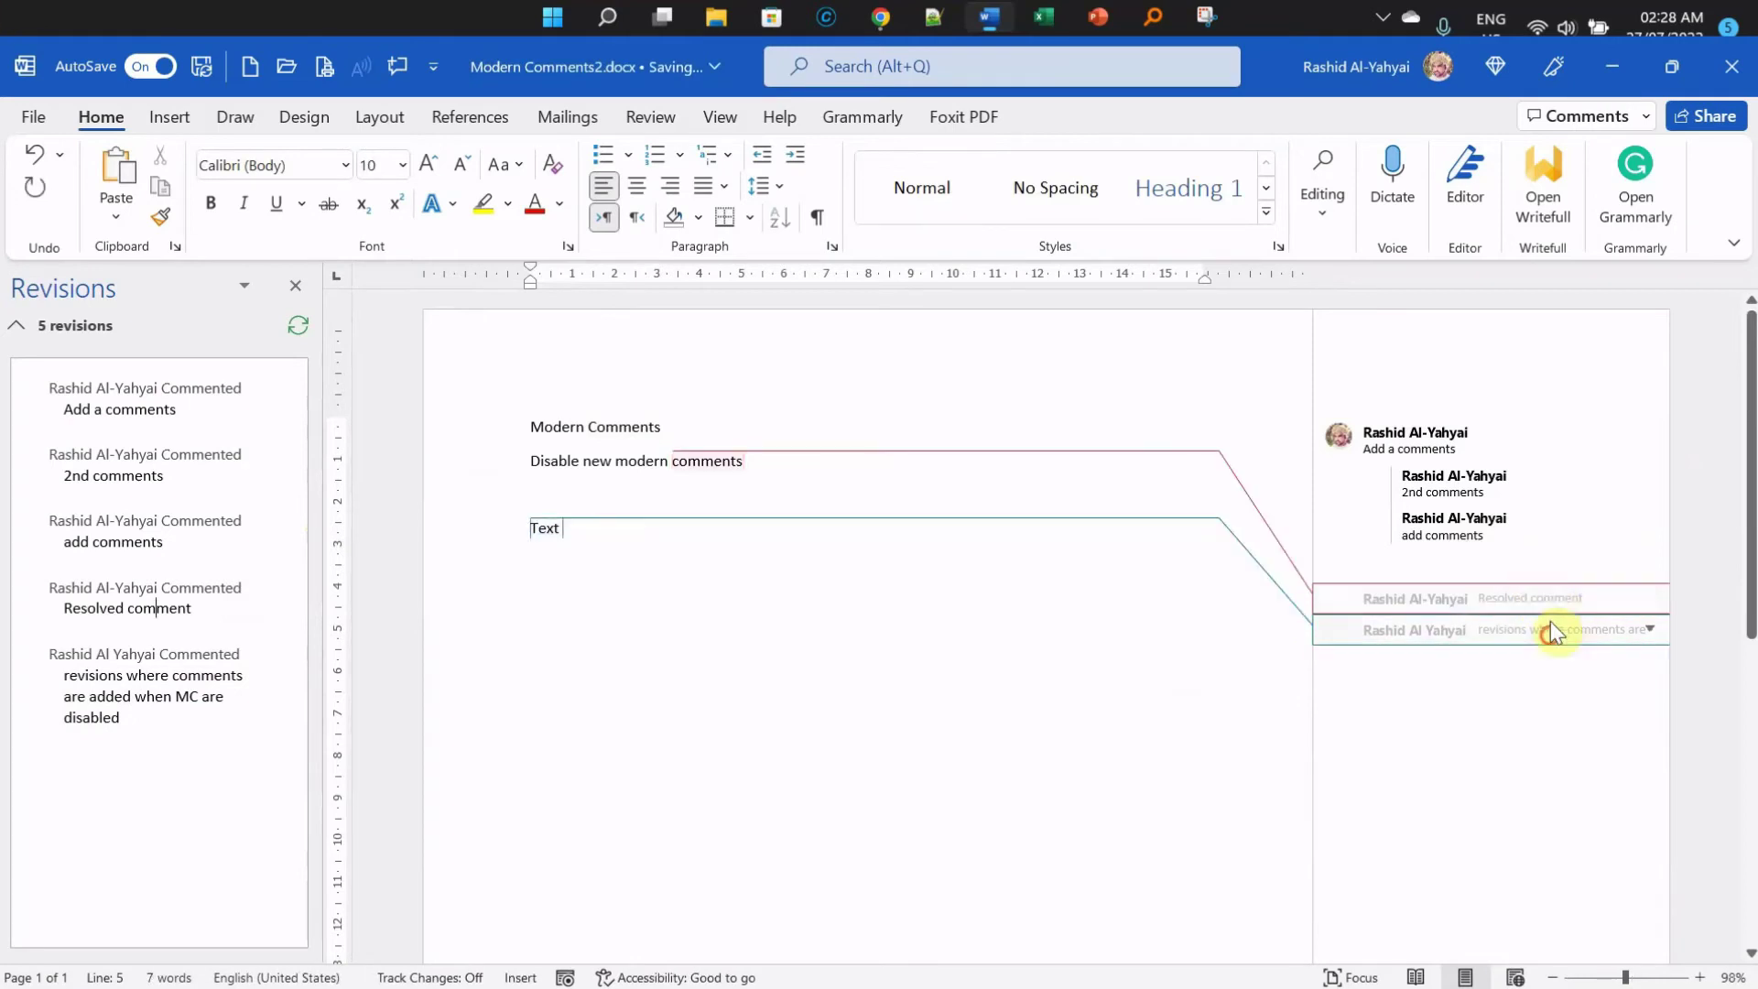
pyautogui.rightClick(1547, 600)
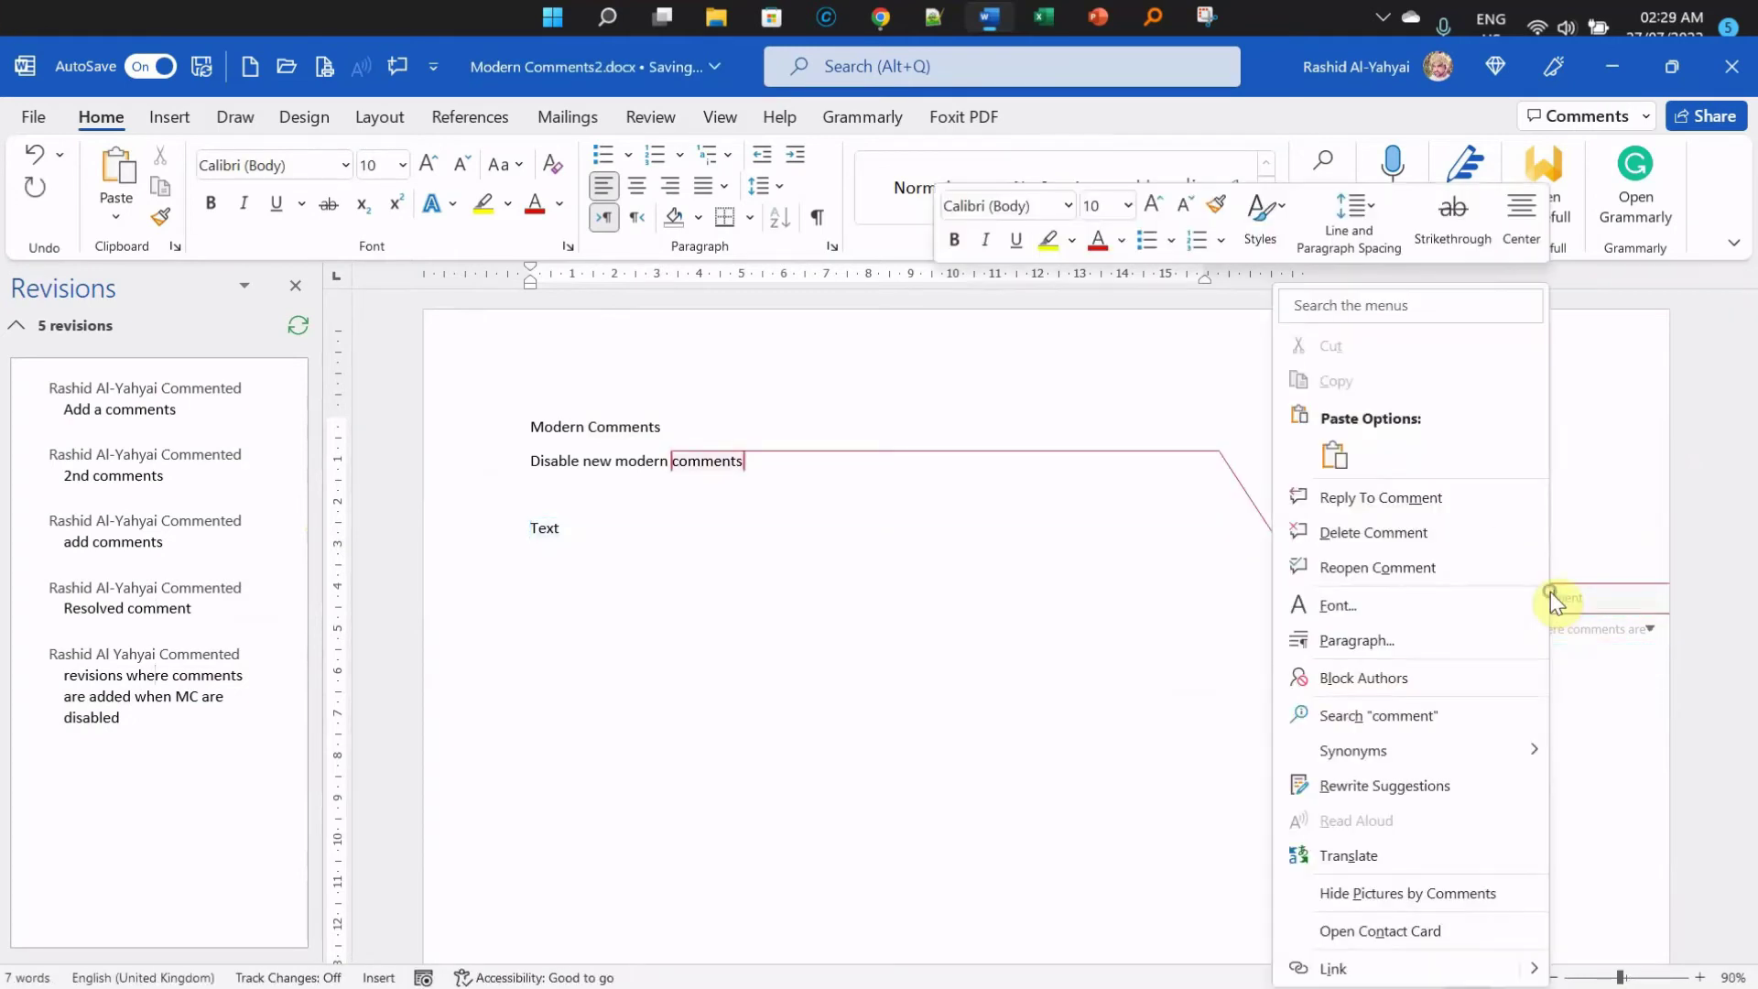
pyautogui.click(1377, 566)
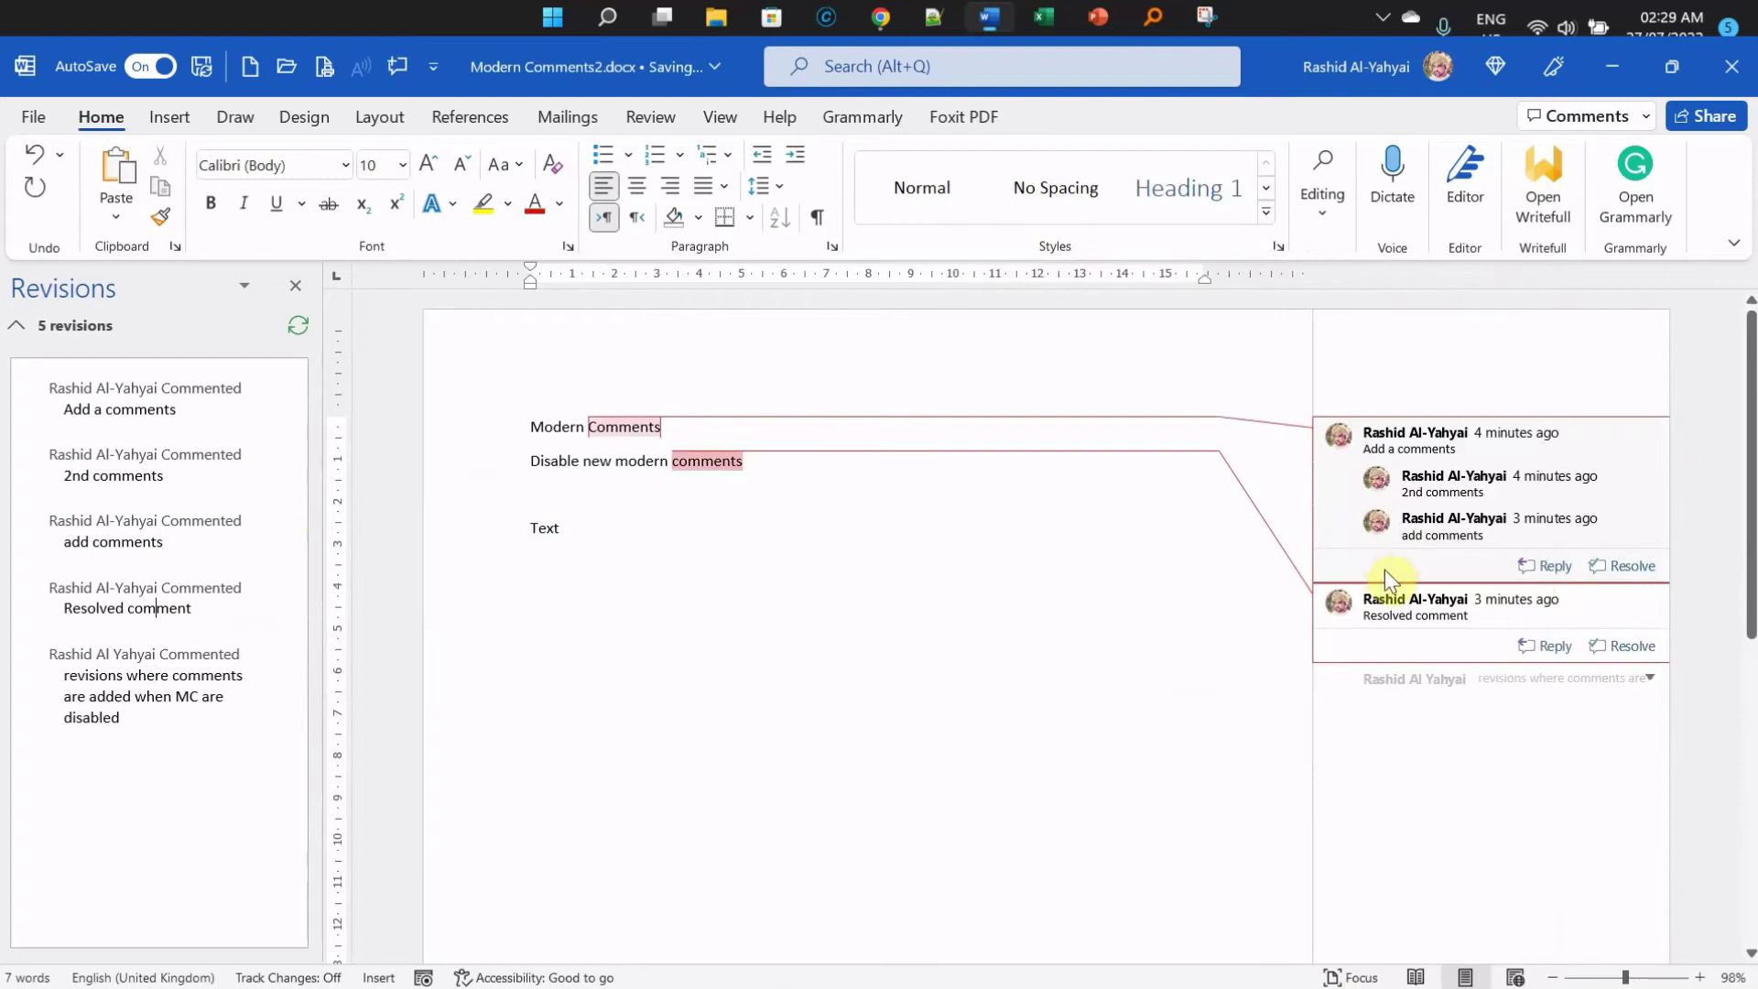
pyautogui.click(1509, 615)
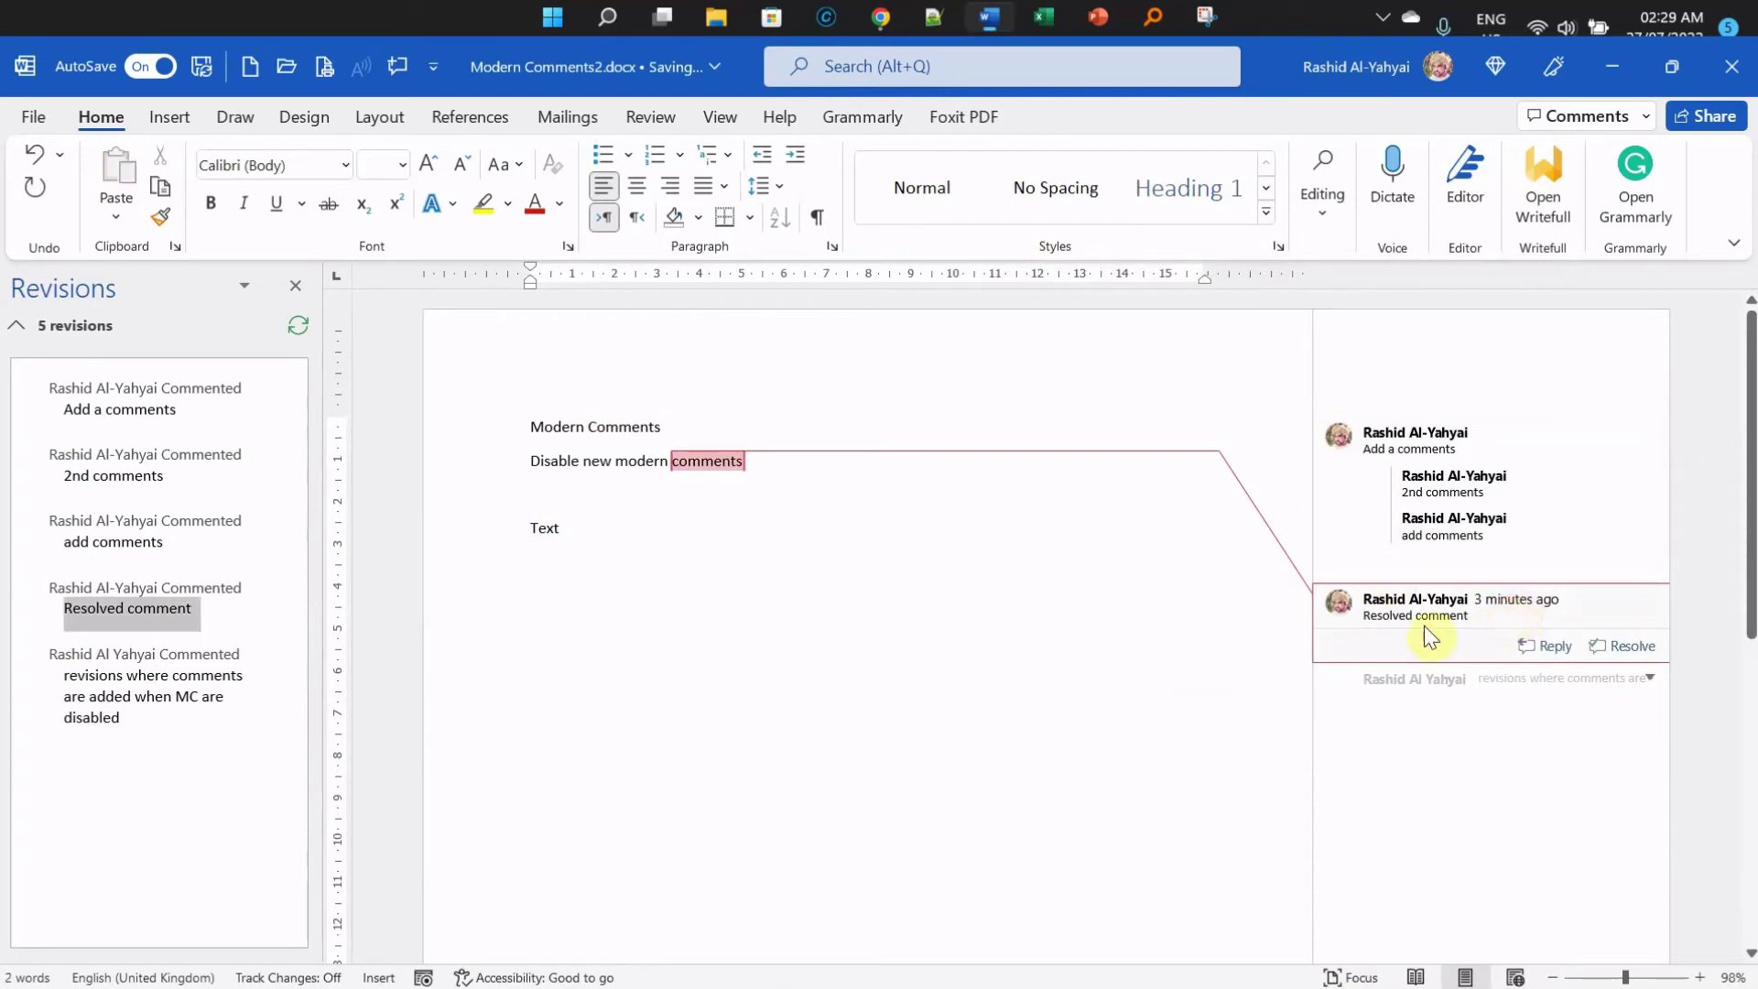
# - Delete the wording of the last comment on Text, then switch to Read Mode
pyautogui.click(1465, 682)
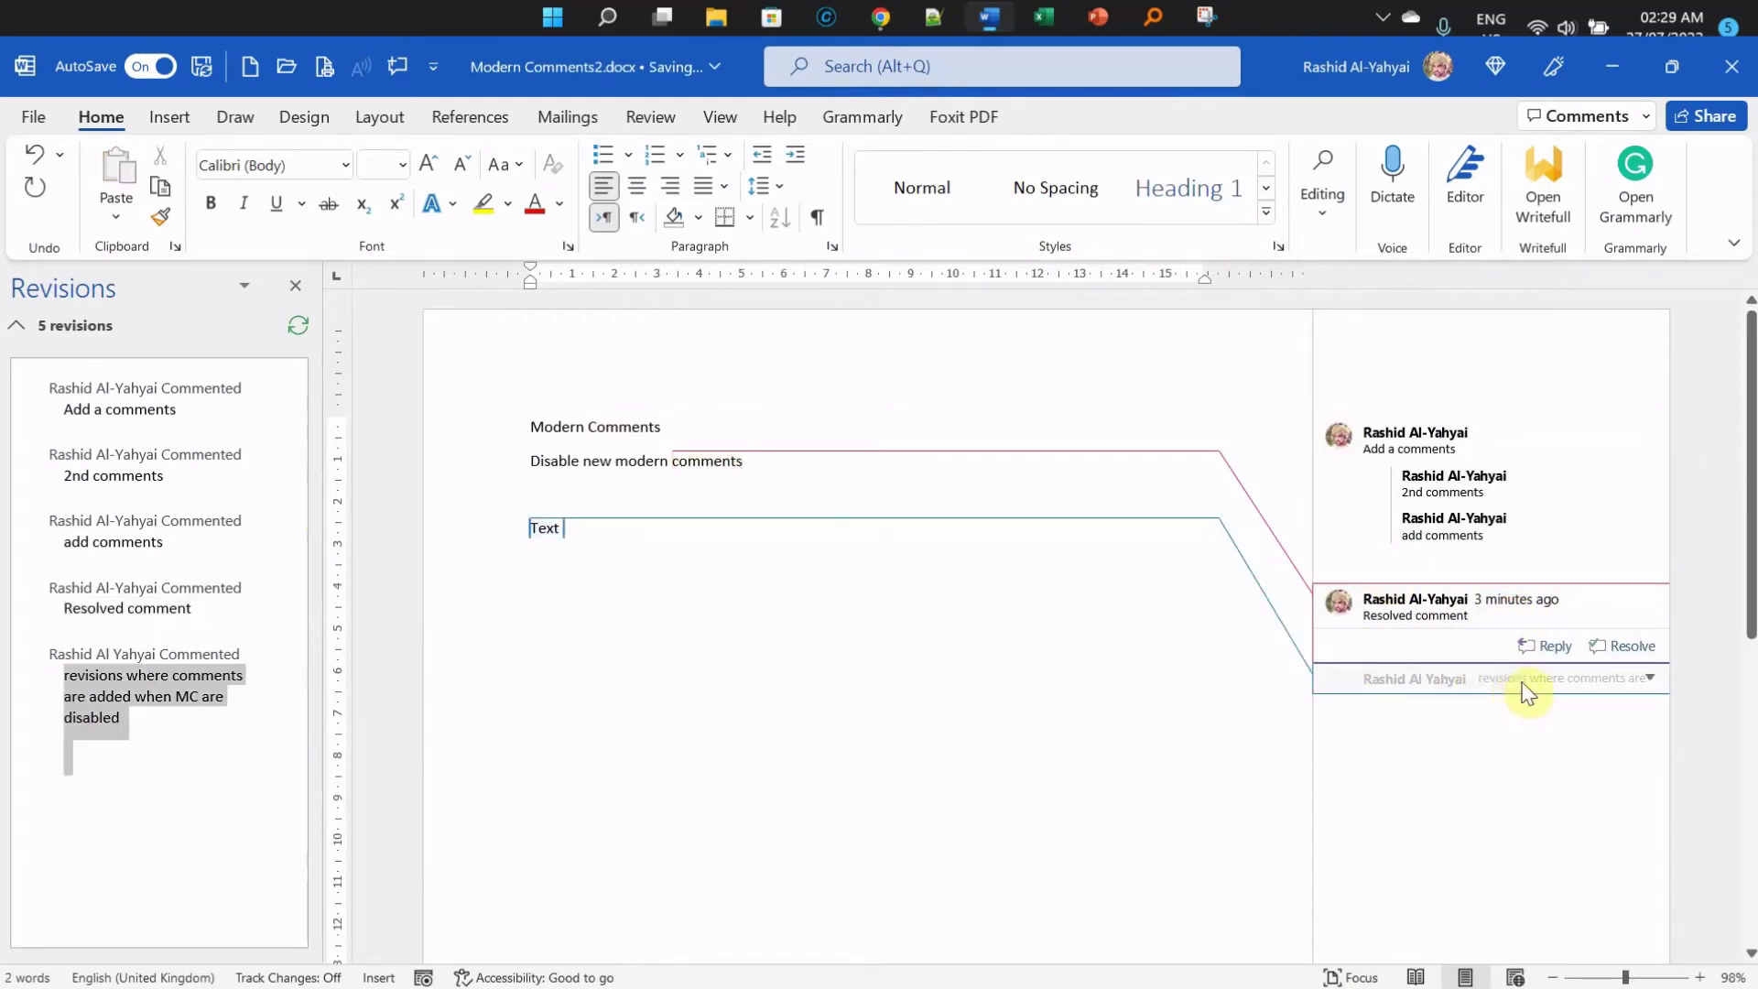
pyautogui.click(1110, 686)
pyautogui.moveTo(133, 722); pyautogui.dragTo(63, 692)
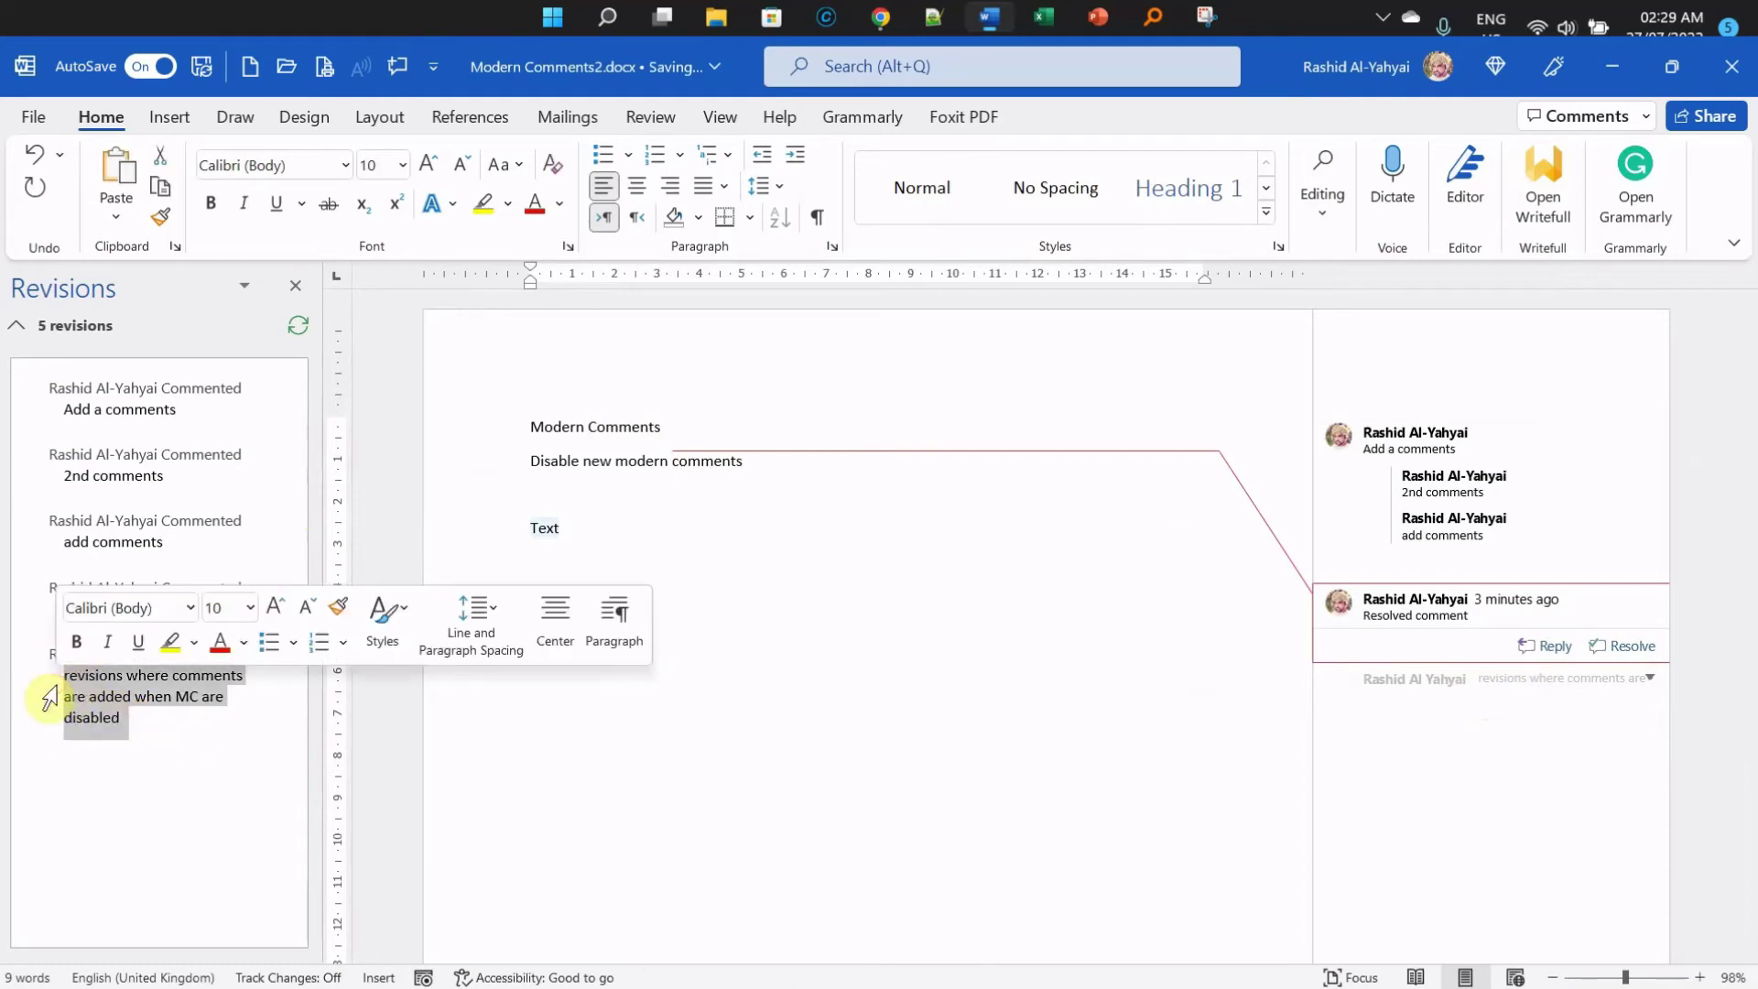
pyautogui.press('Delete')
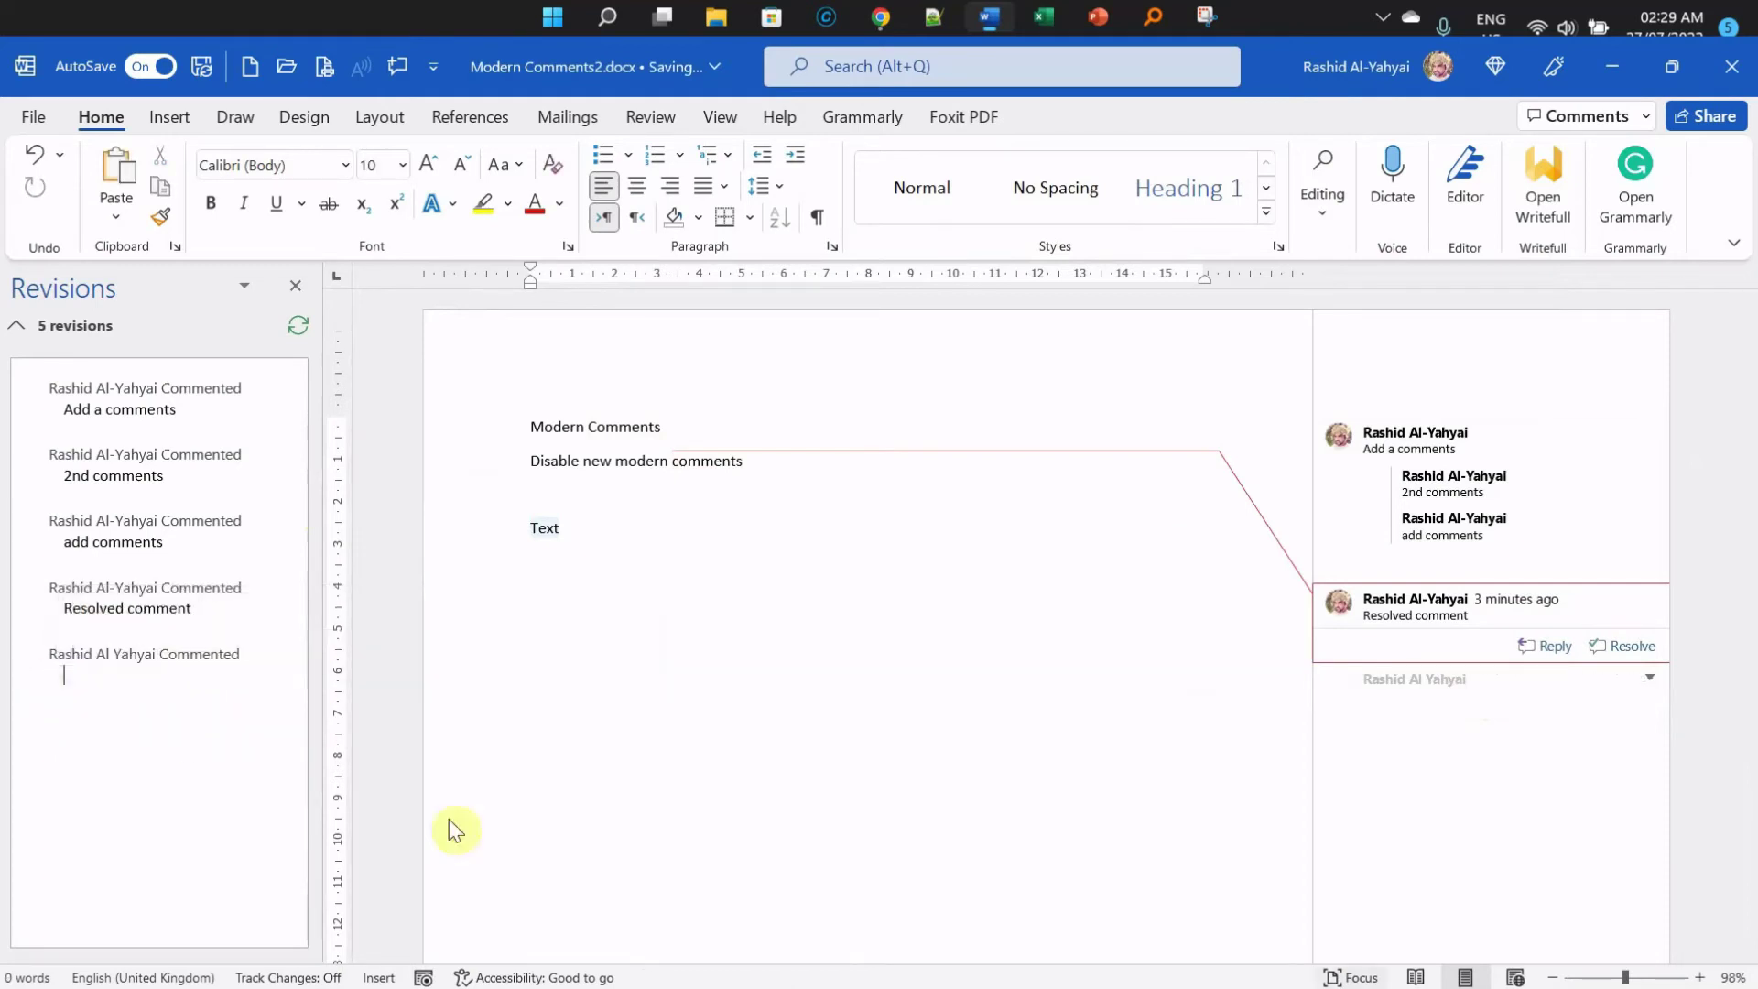
pyautogui.click(1415, 977)
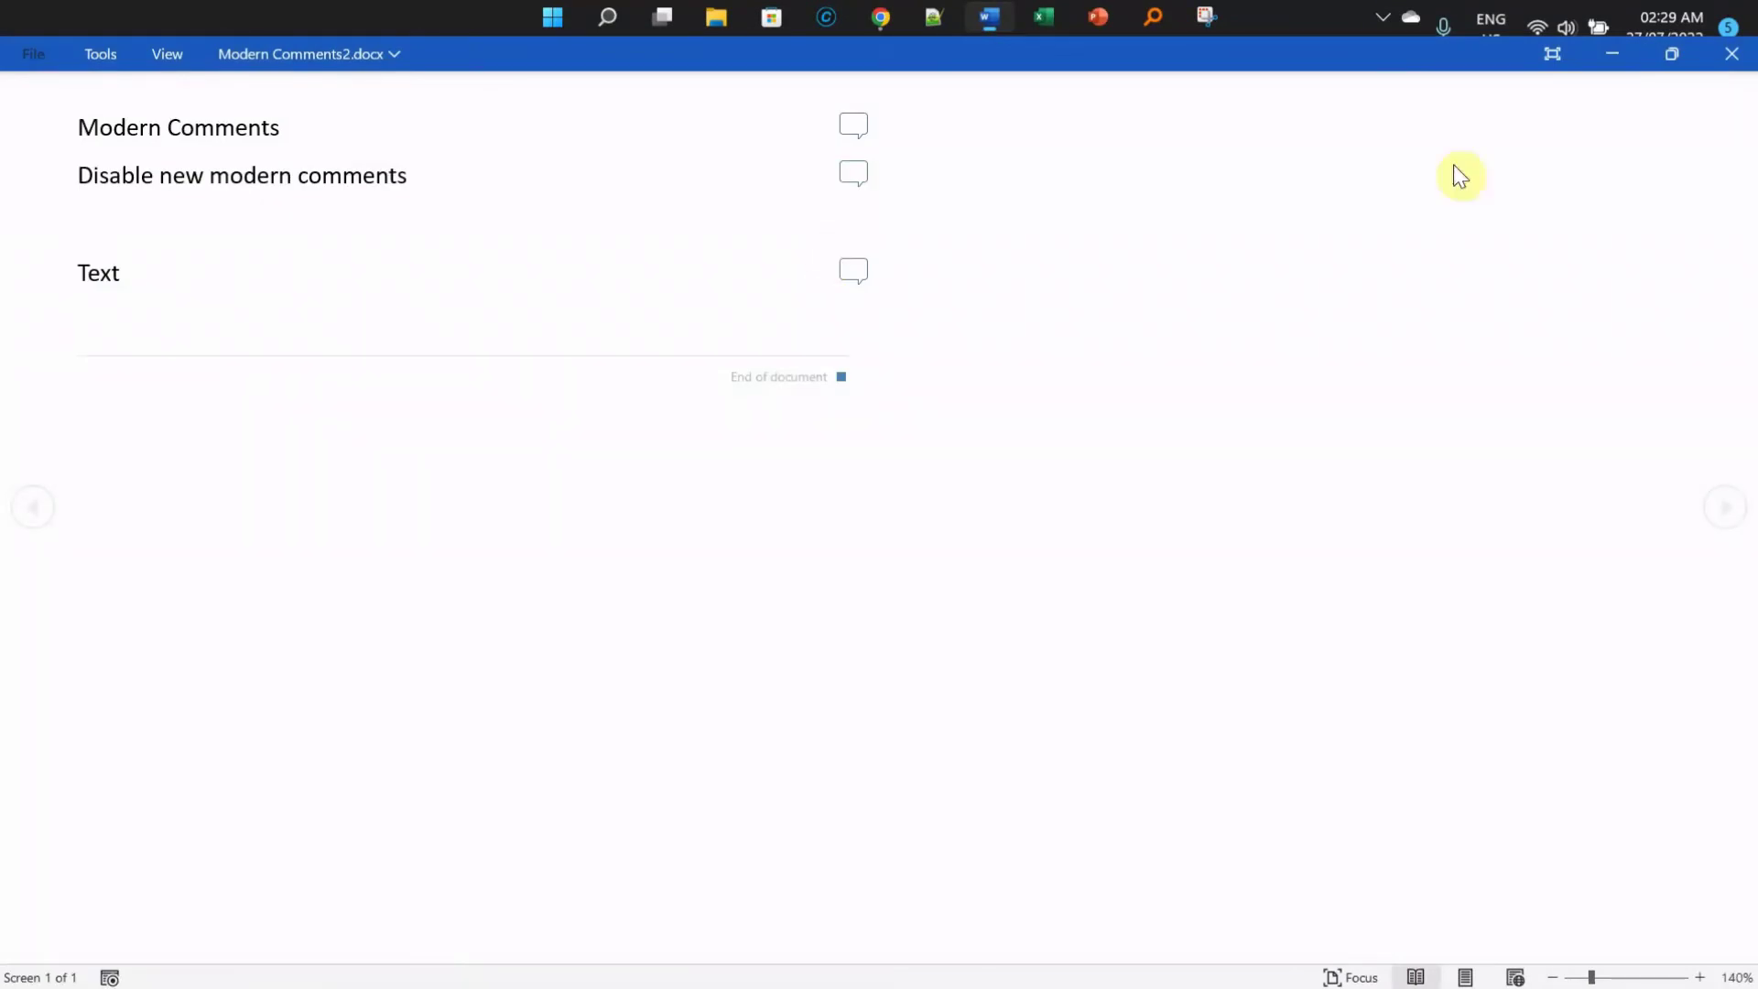
# - Restore and maximize the window, view the comments on Text and line two, and exit Read Mode
pyautogui.click(1672, 55)
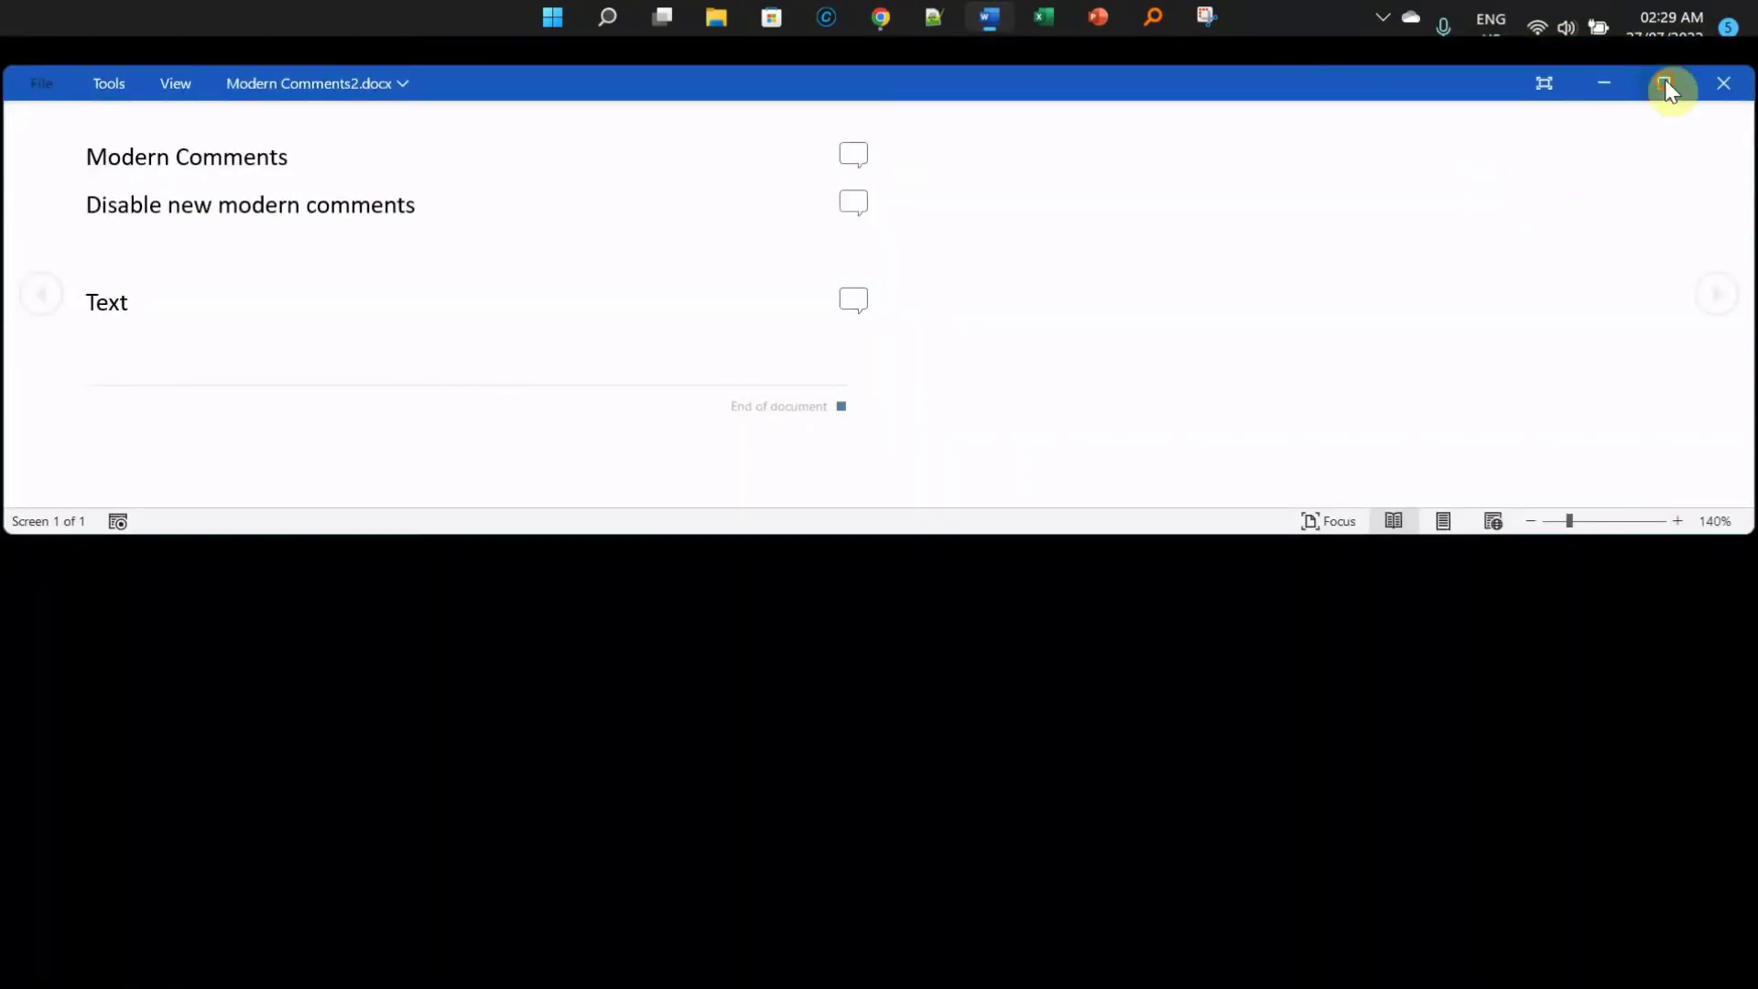
pyautogui.click(1664, 82)
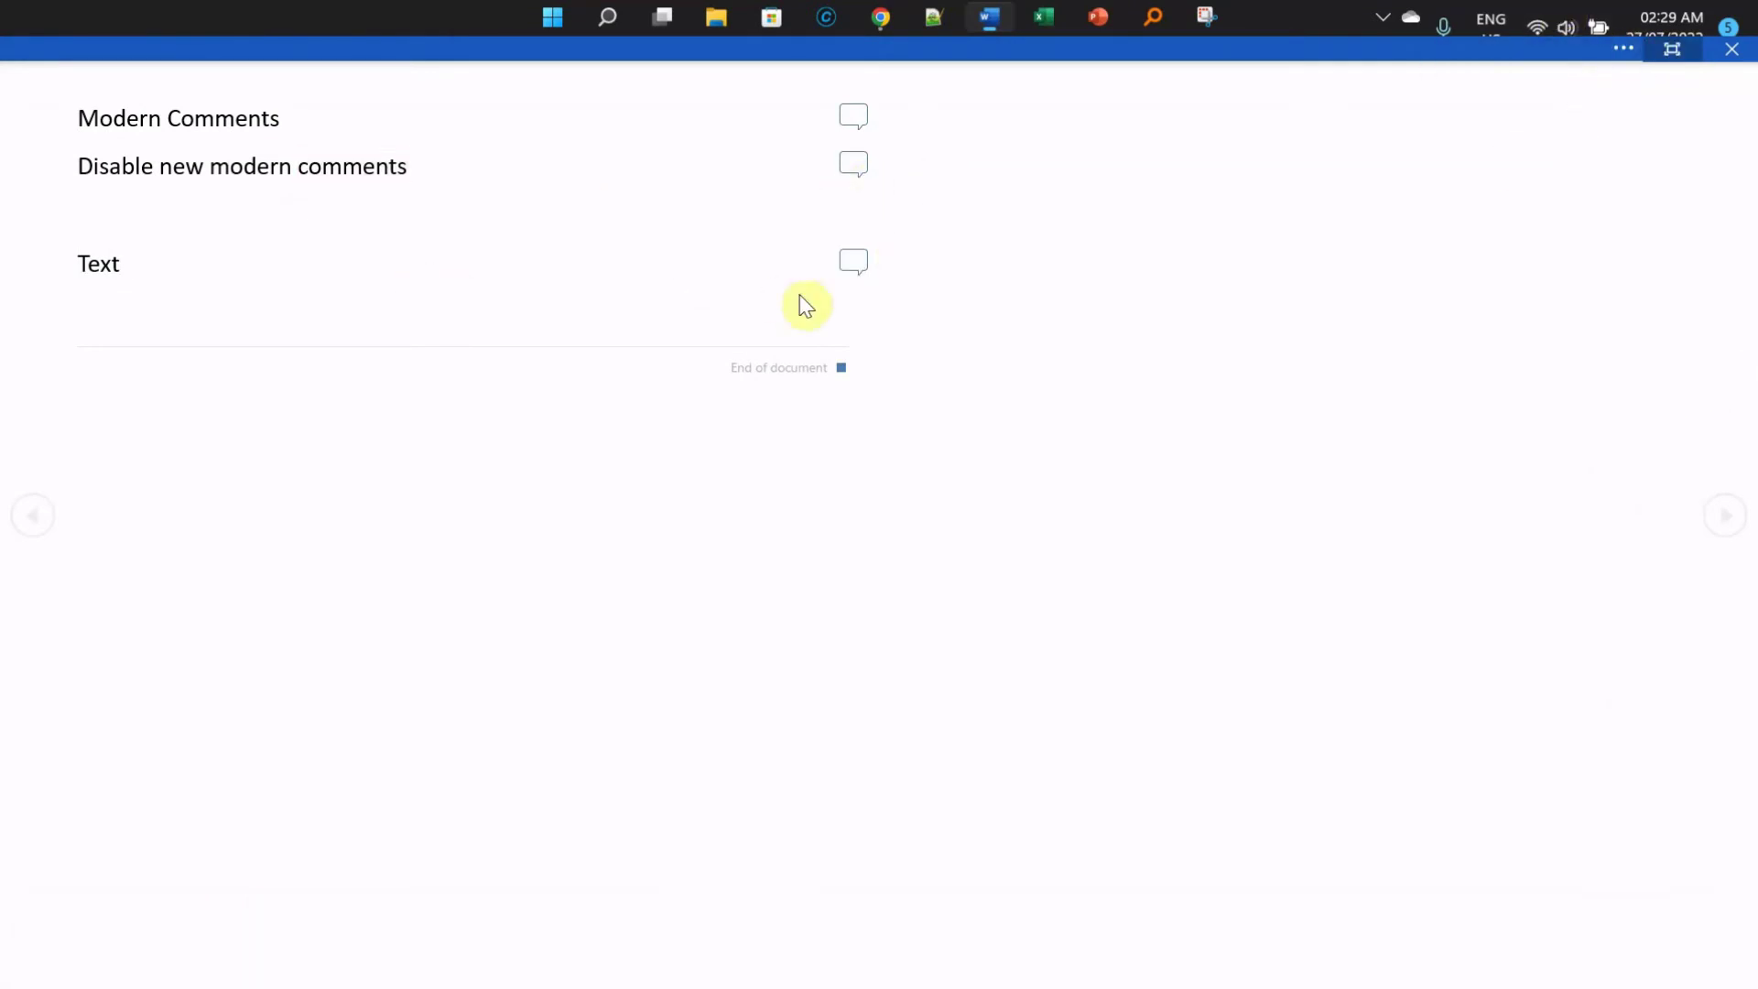
pyautogui.click(859, 270)
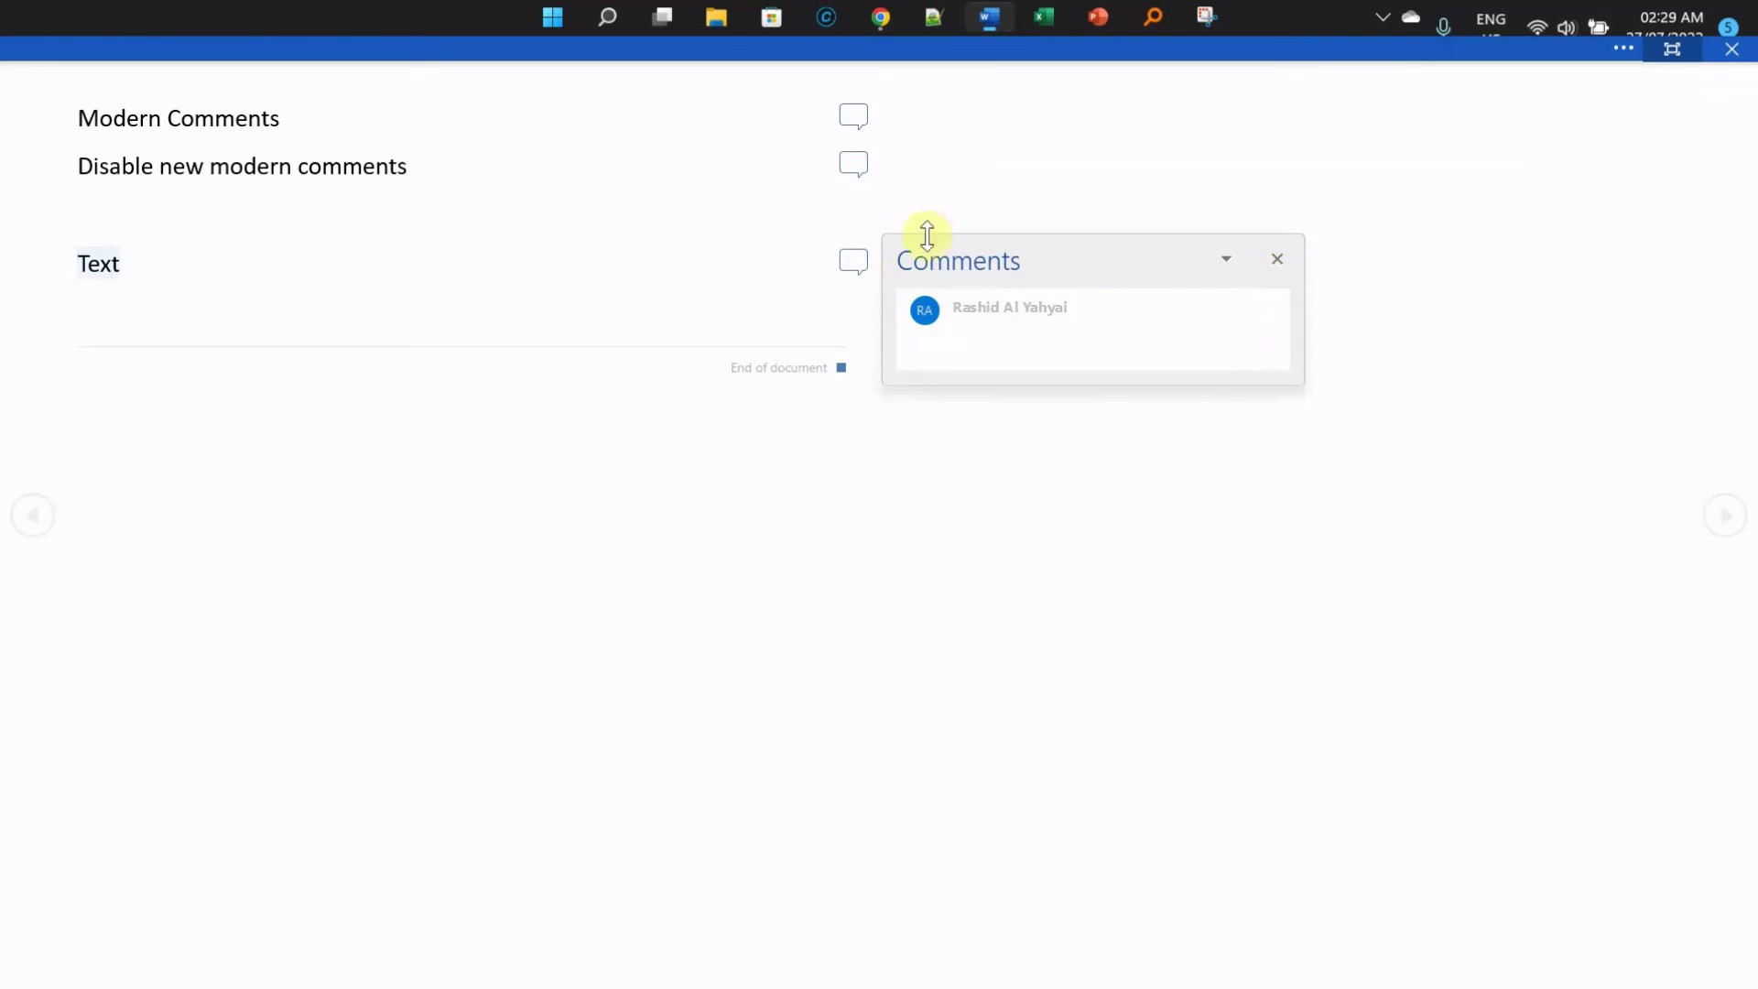
pyautogui.click(857, 162)
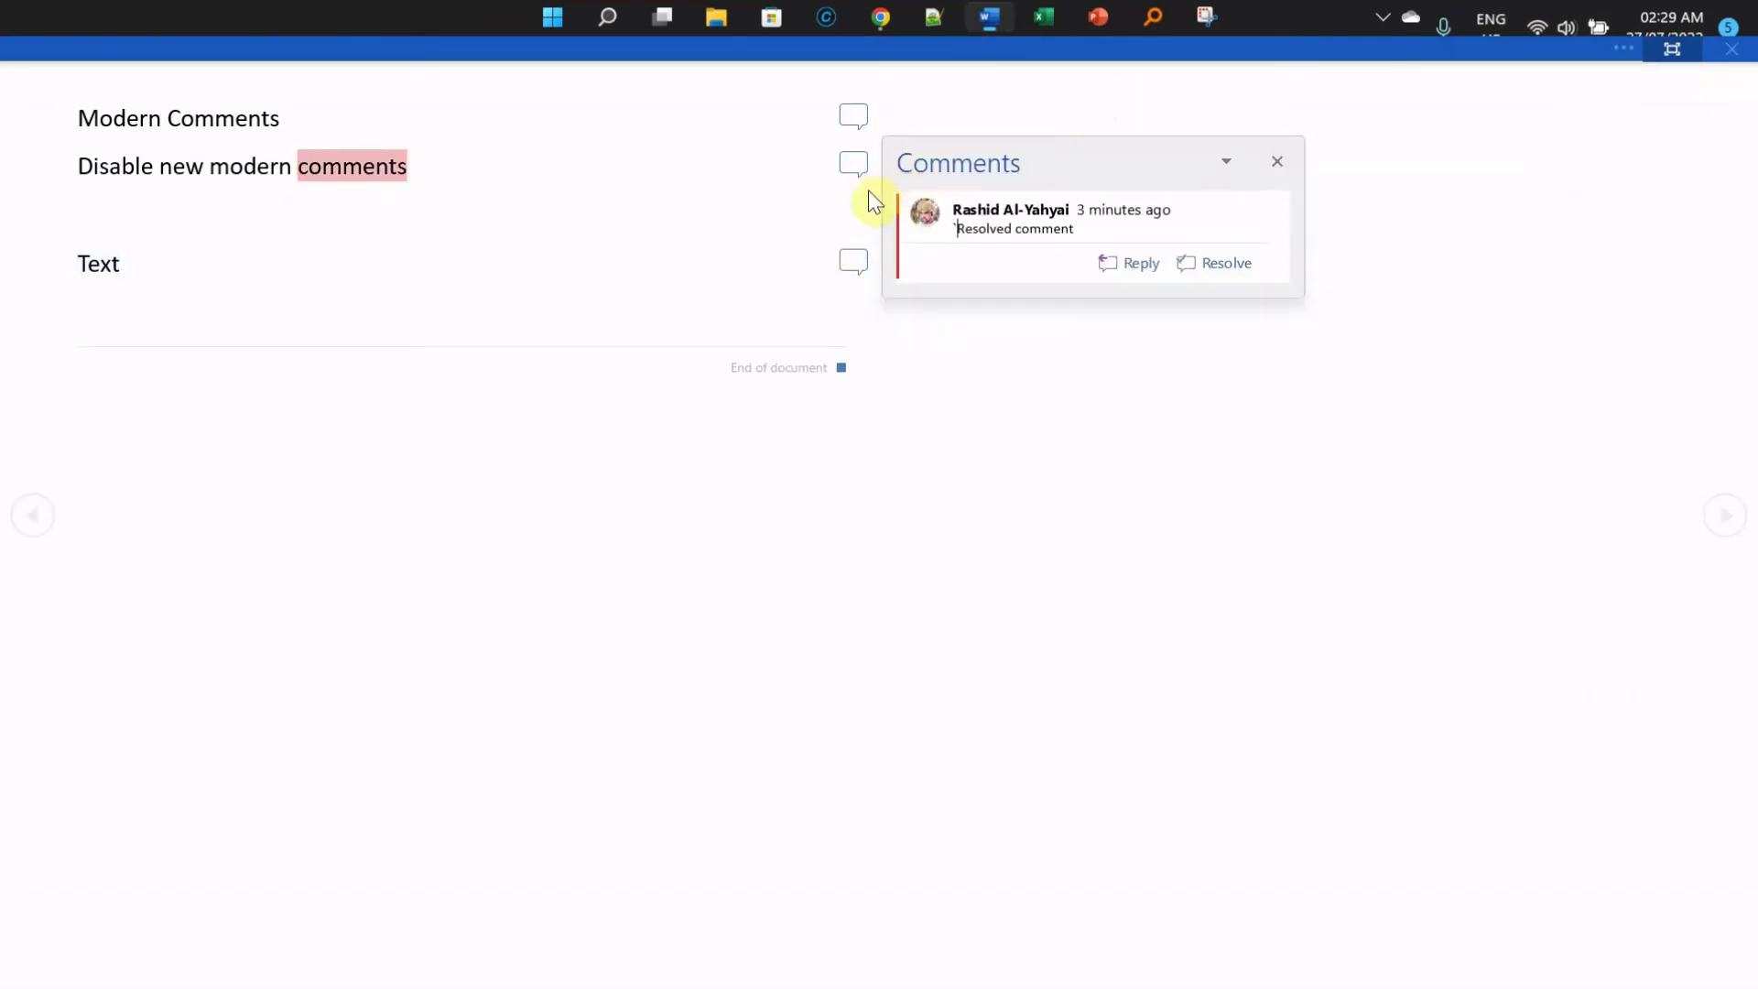
pyautogui.press('Escape')
pyautogui.press('Escape')
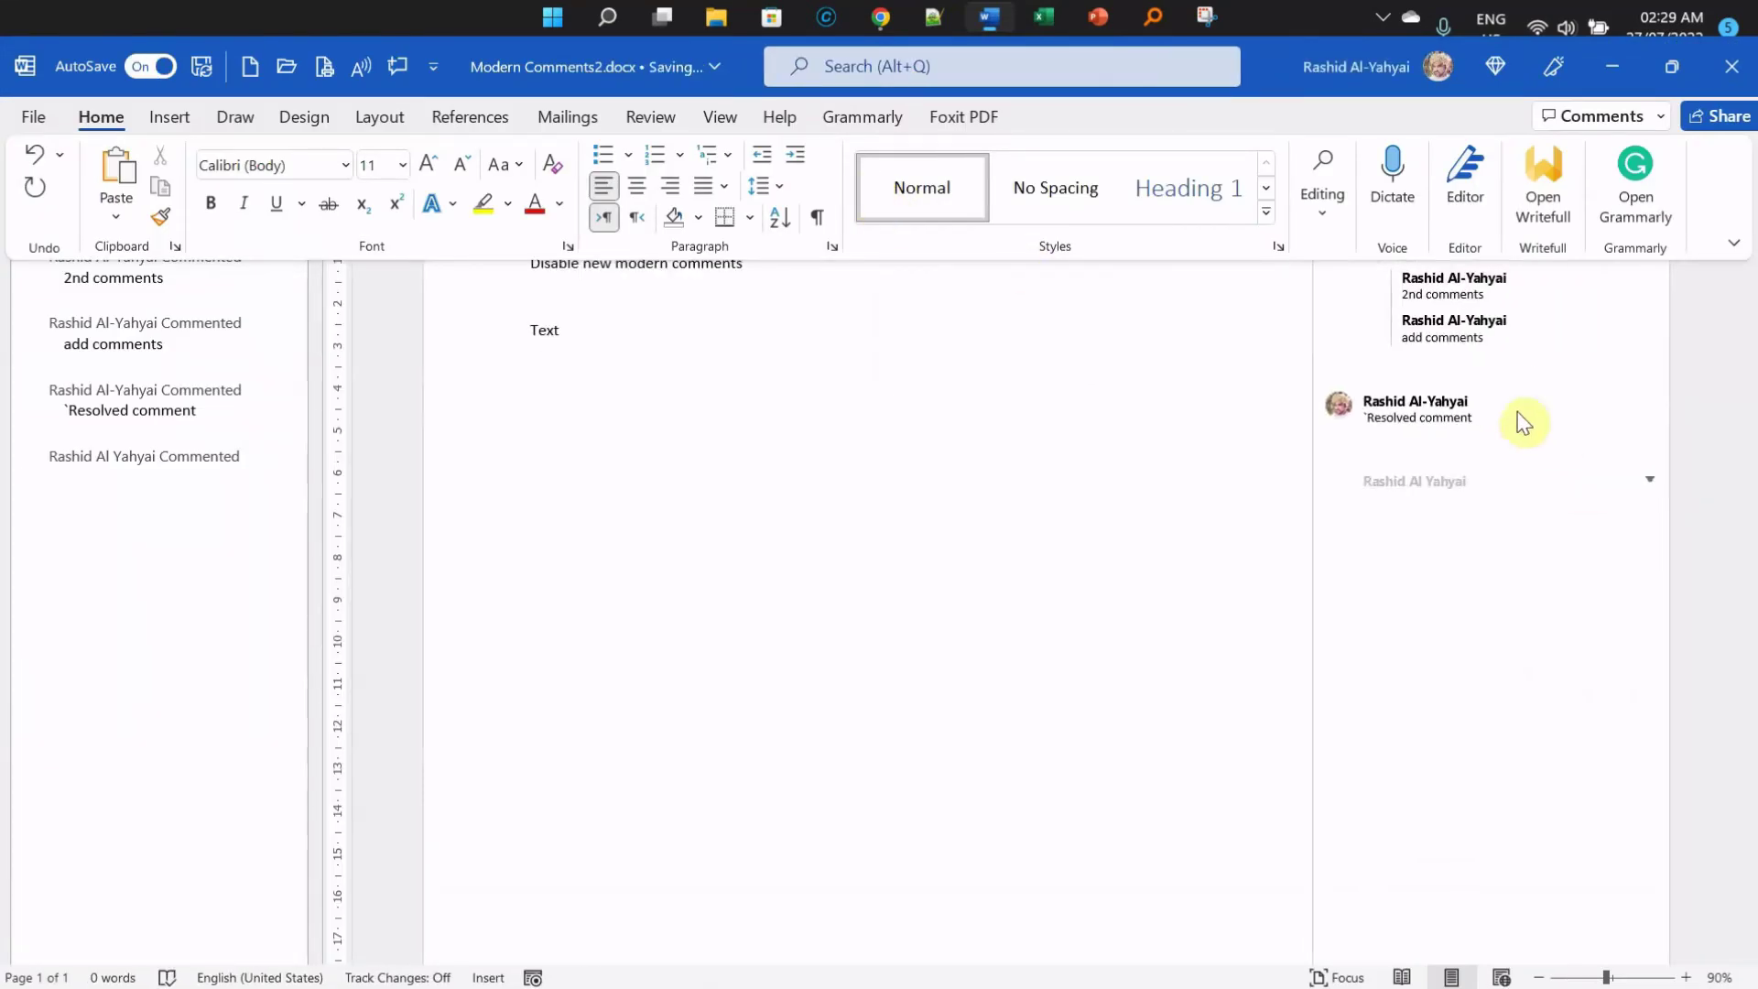
# - Reopen and re-resolve the empty comment on Text, then bring back the full ribbon
pyautogui.click(1635, 472)
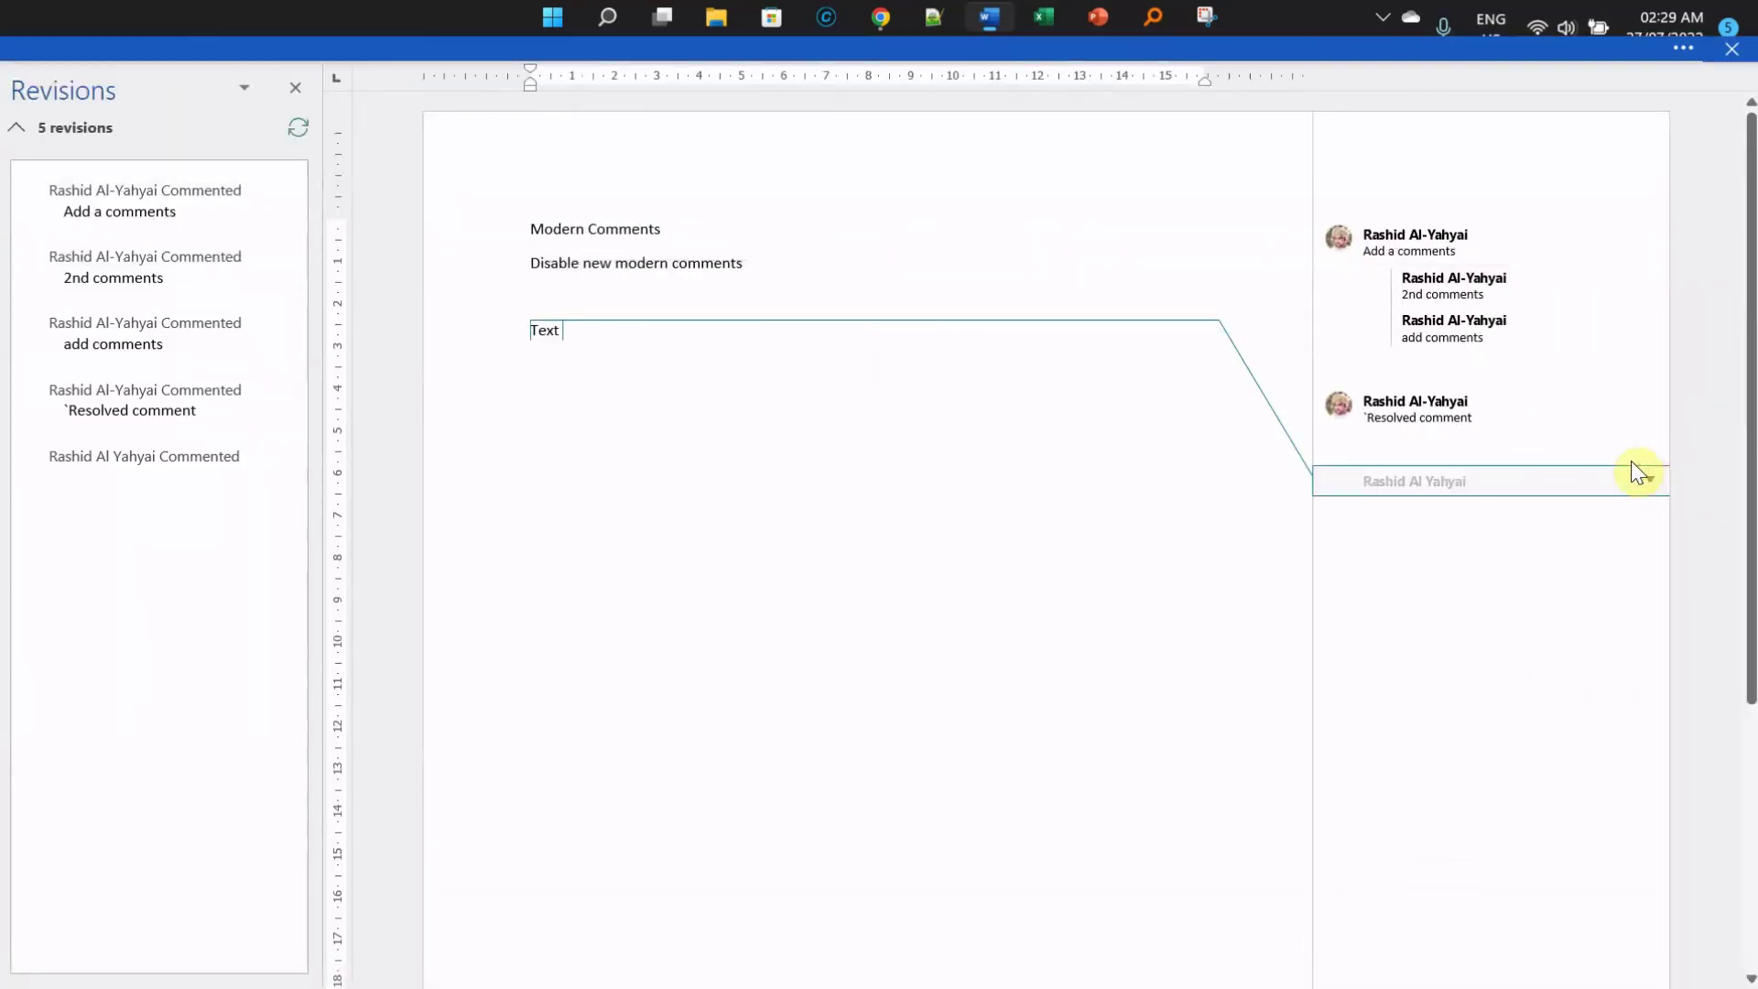
pyautogui.rightClick(1407, 488)
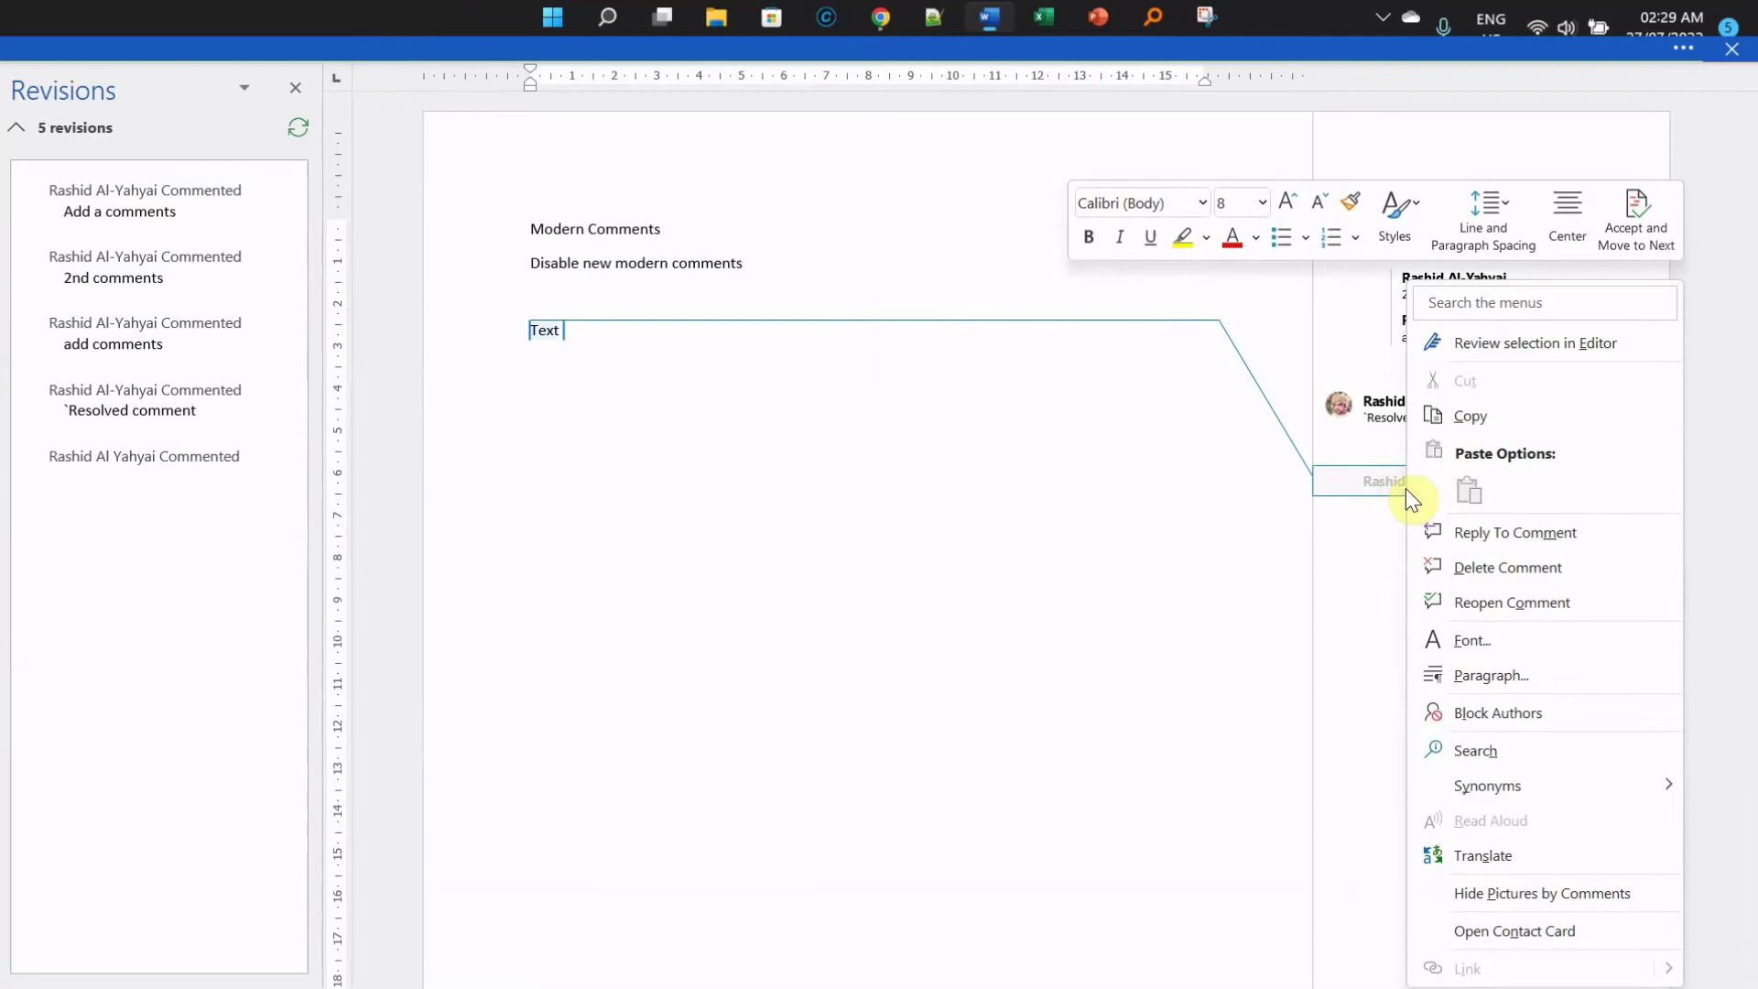
pyautogui.click(1483, 595)
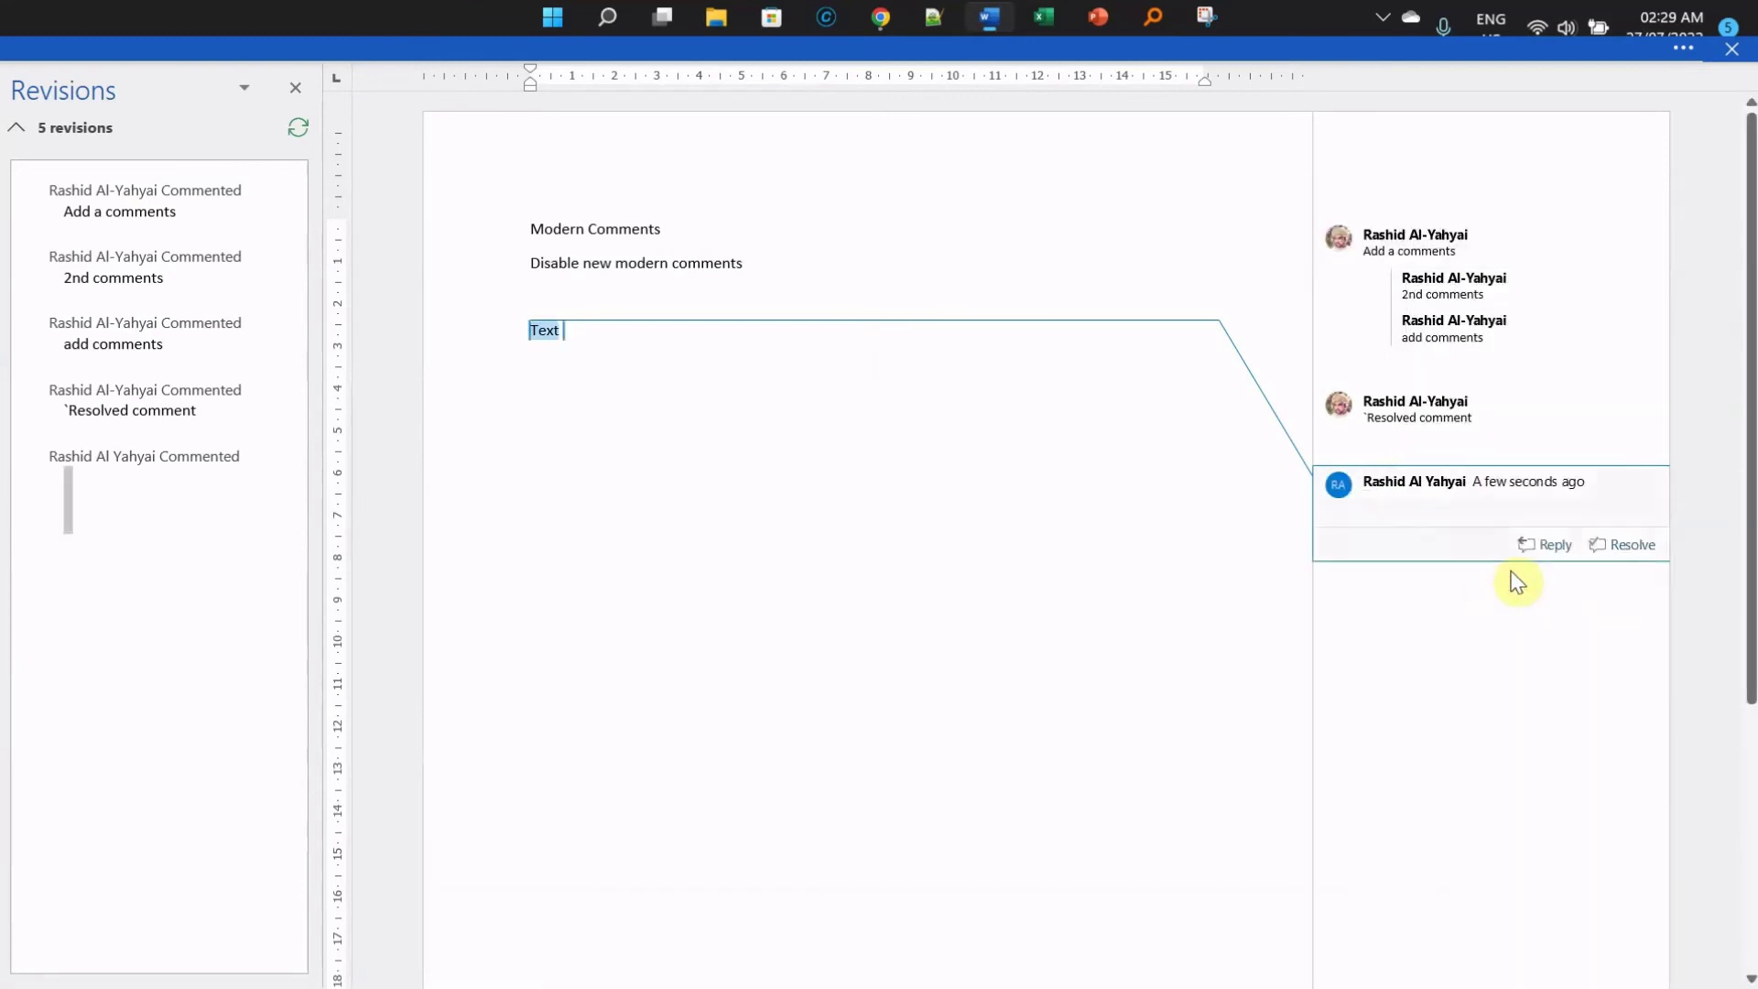
pyautogui.rightClick(1430, 488)
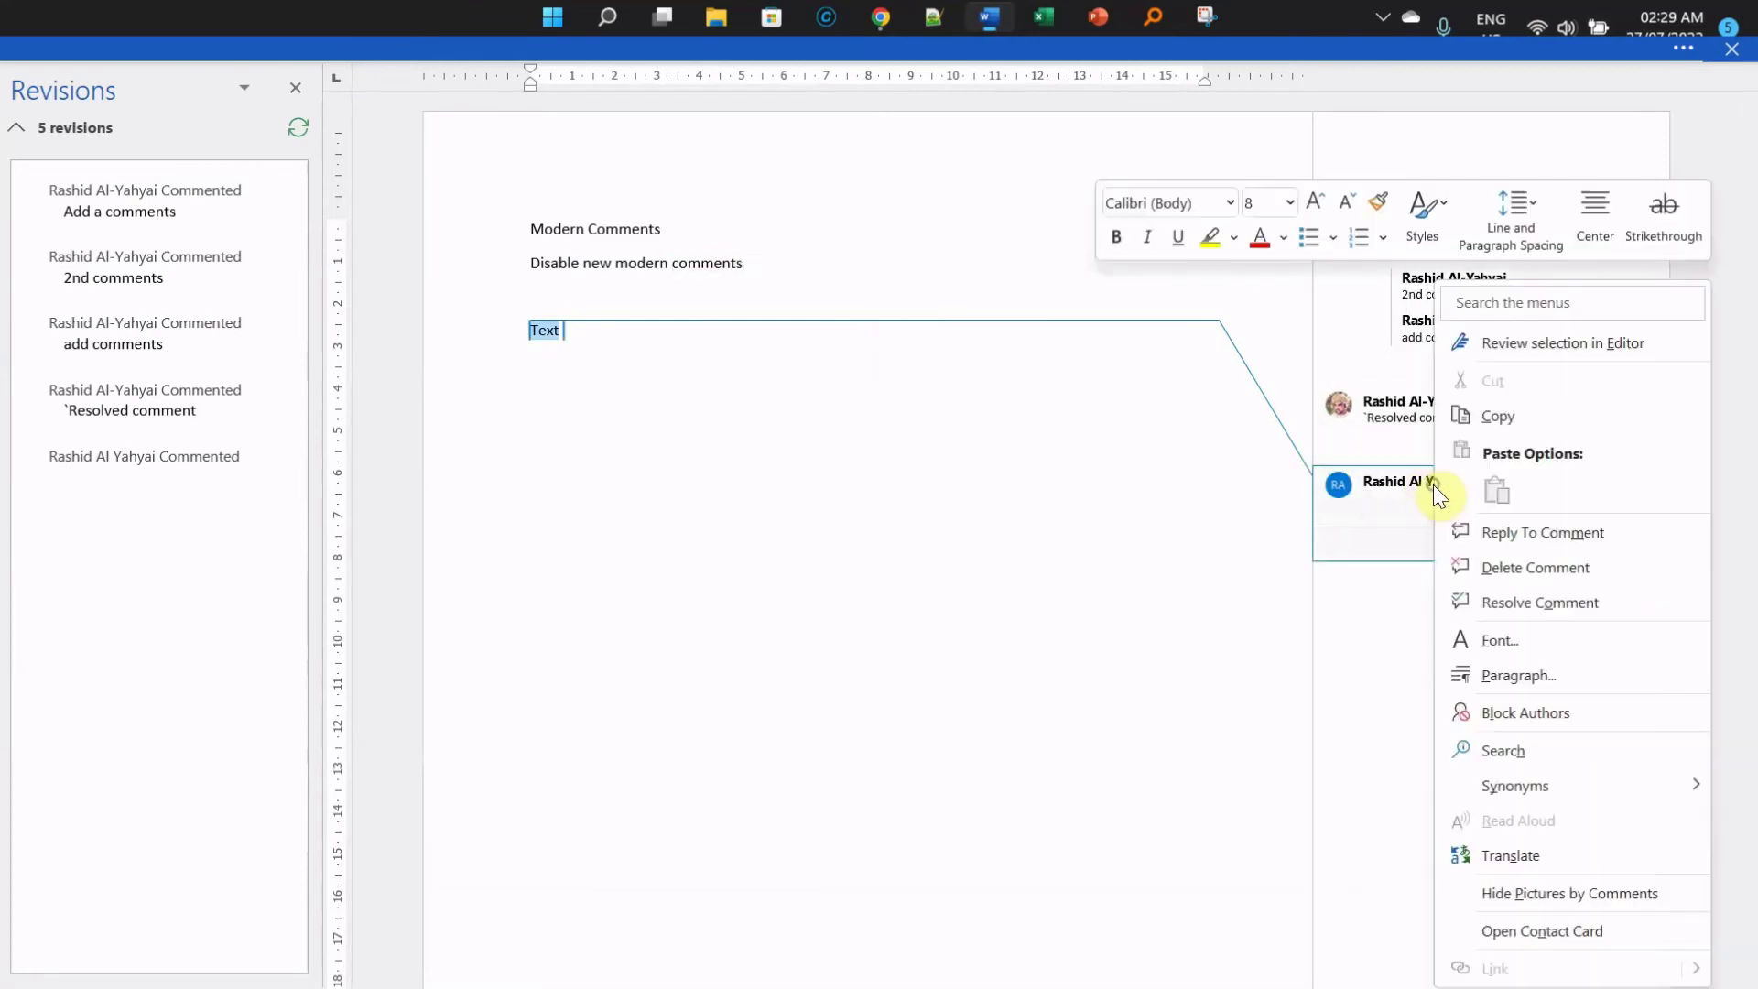
pyautogui.click(1549, 596)
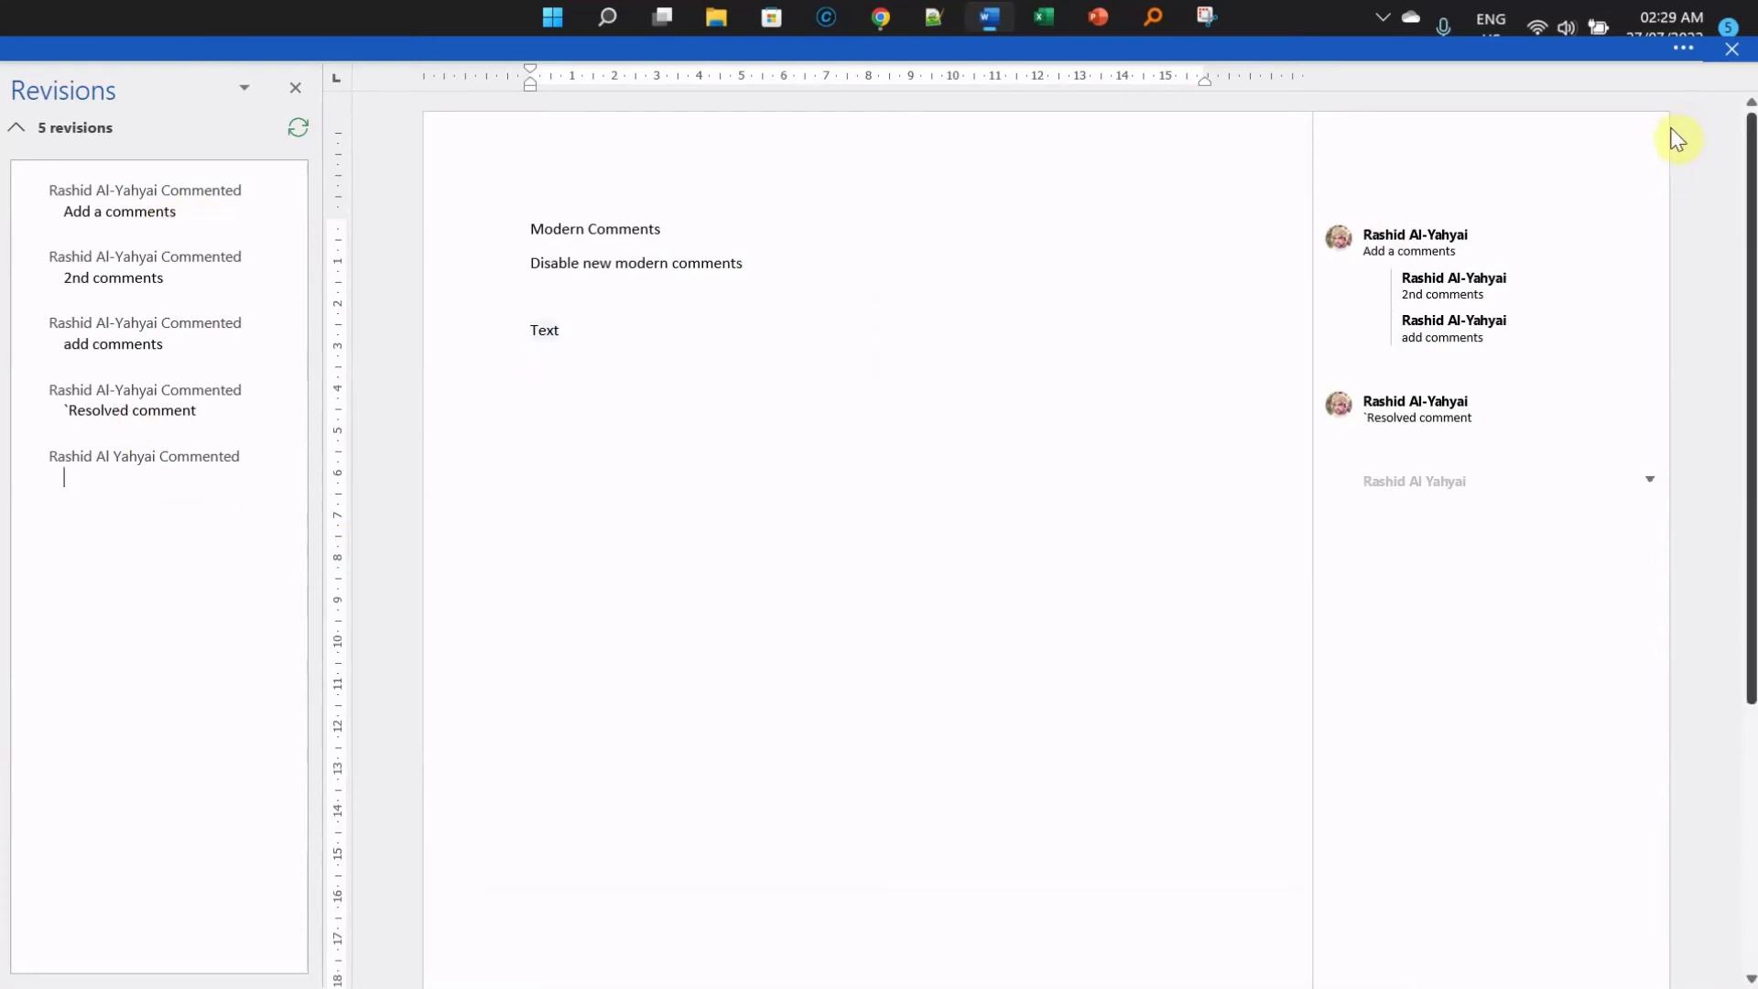
pyautogui.click(1690, 49)
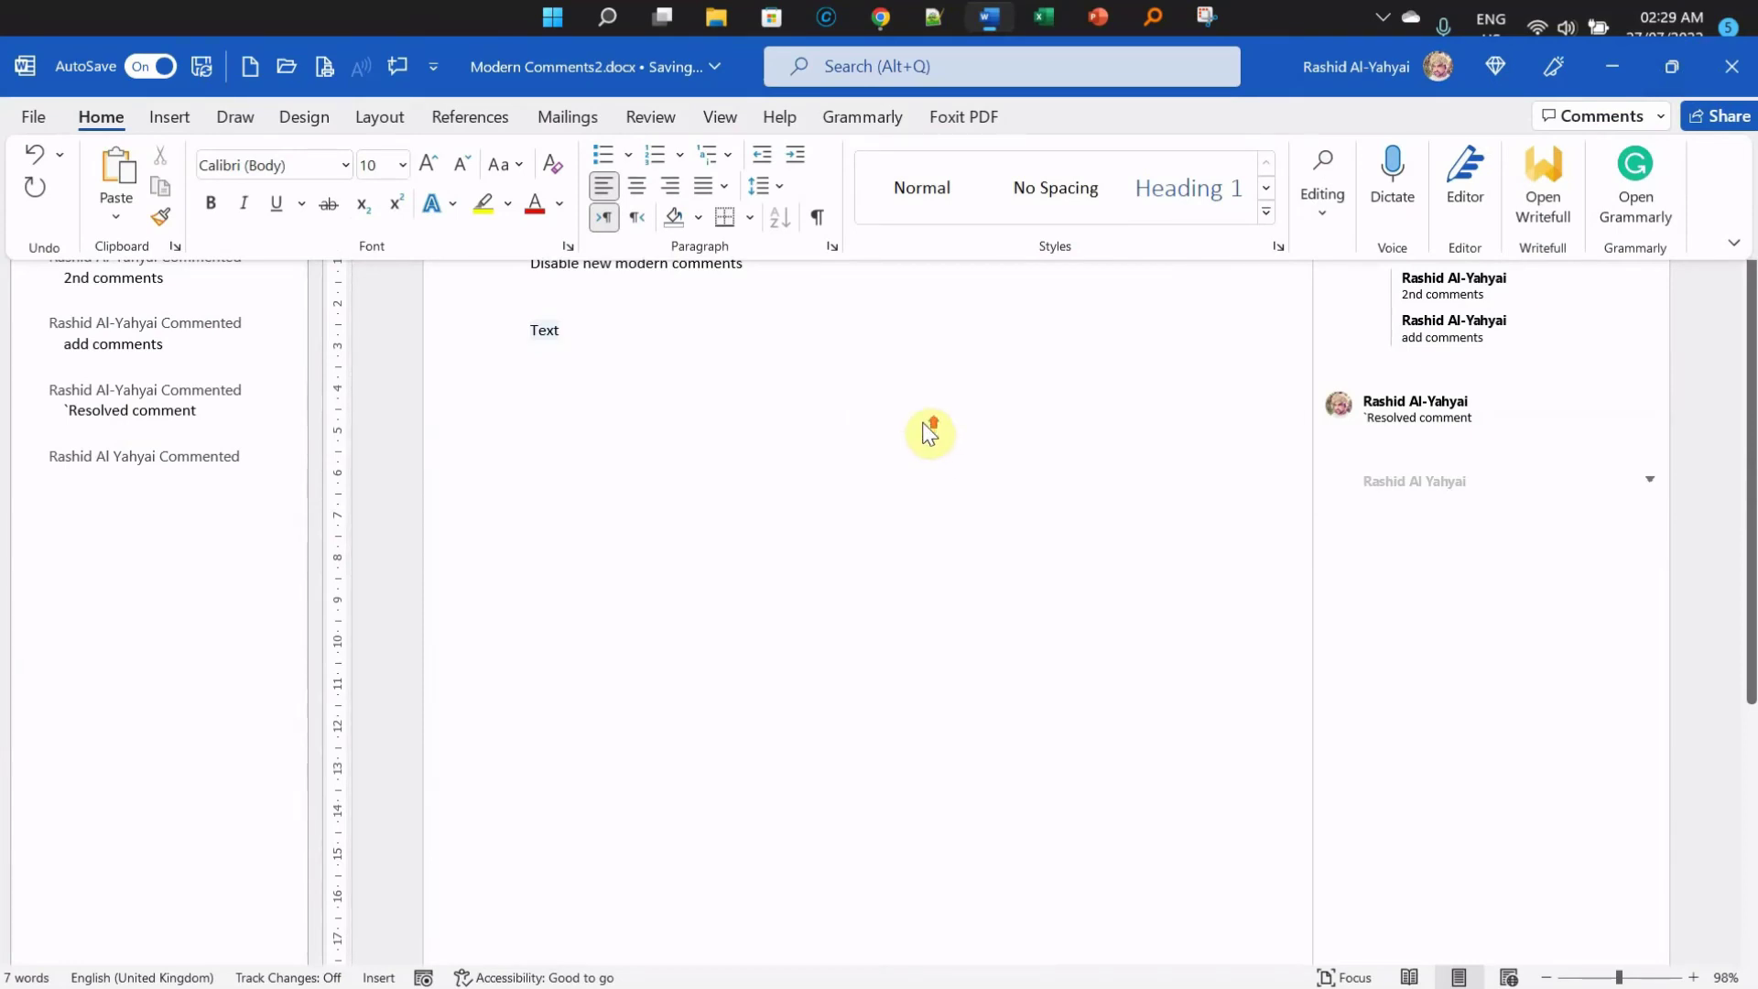
# - In Word Options > General, tick 'Enable modern comments' and confirm with OK
pyautogui.click(40, 123)
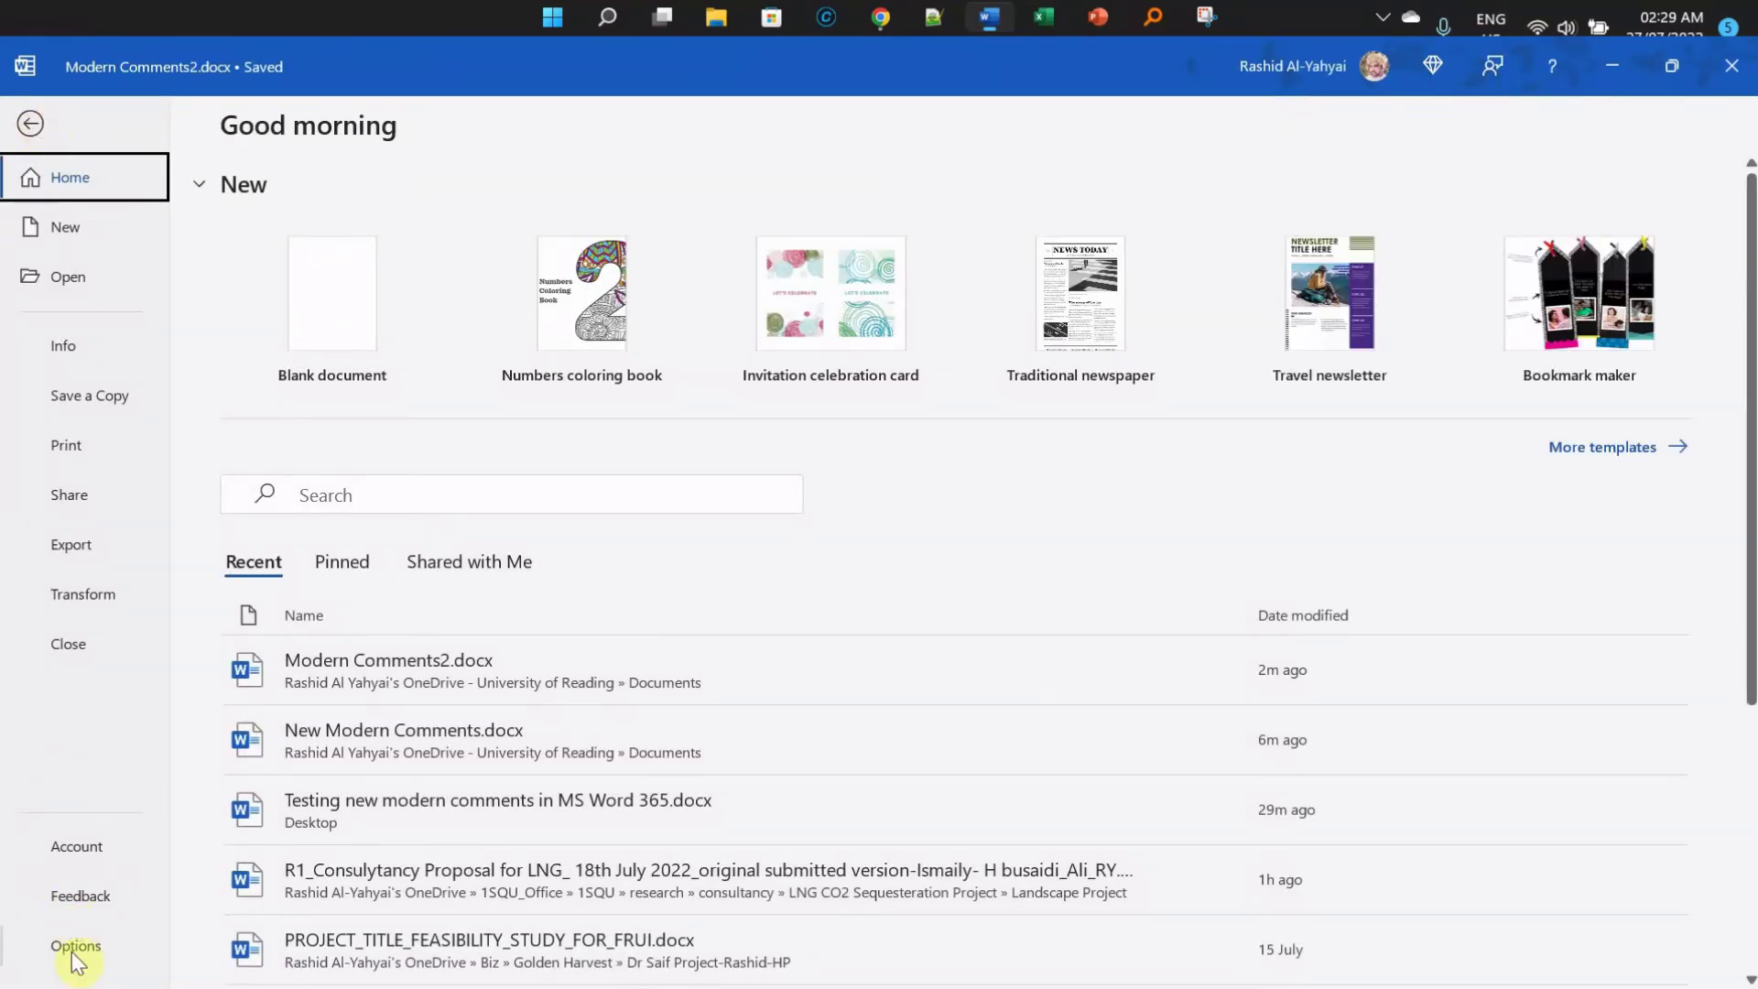
pyautogui.click(75, 946)
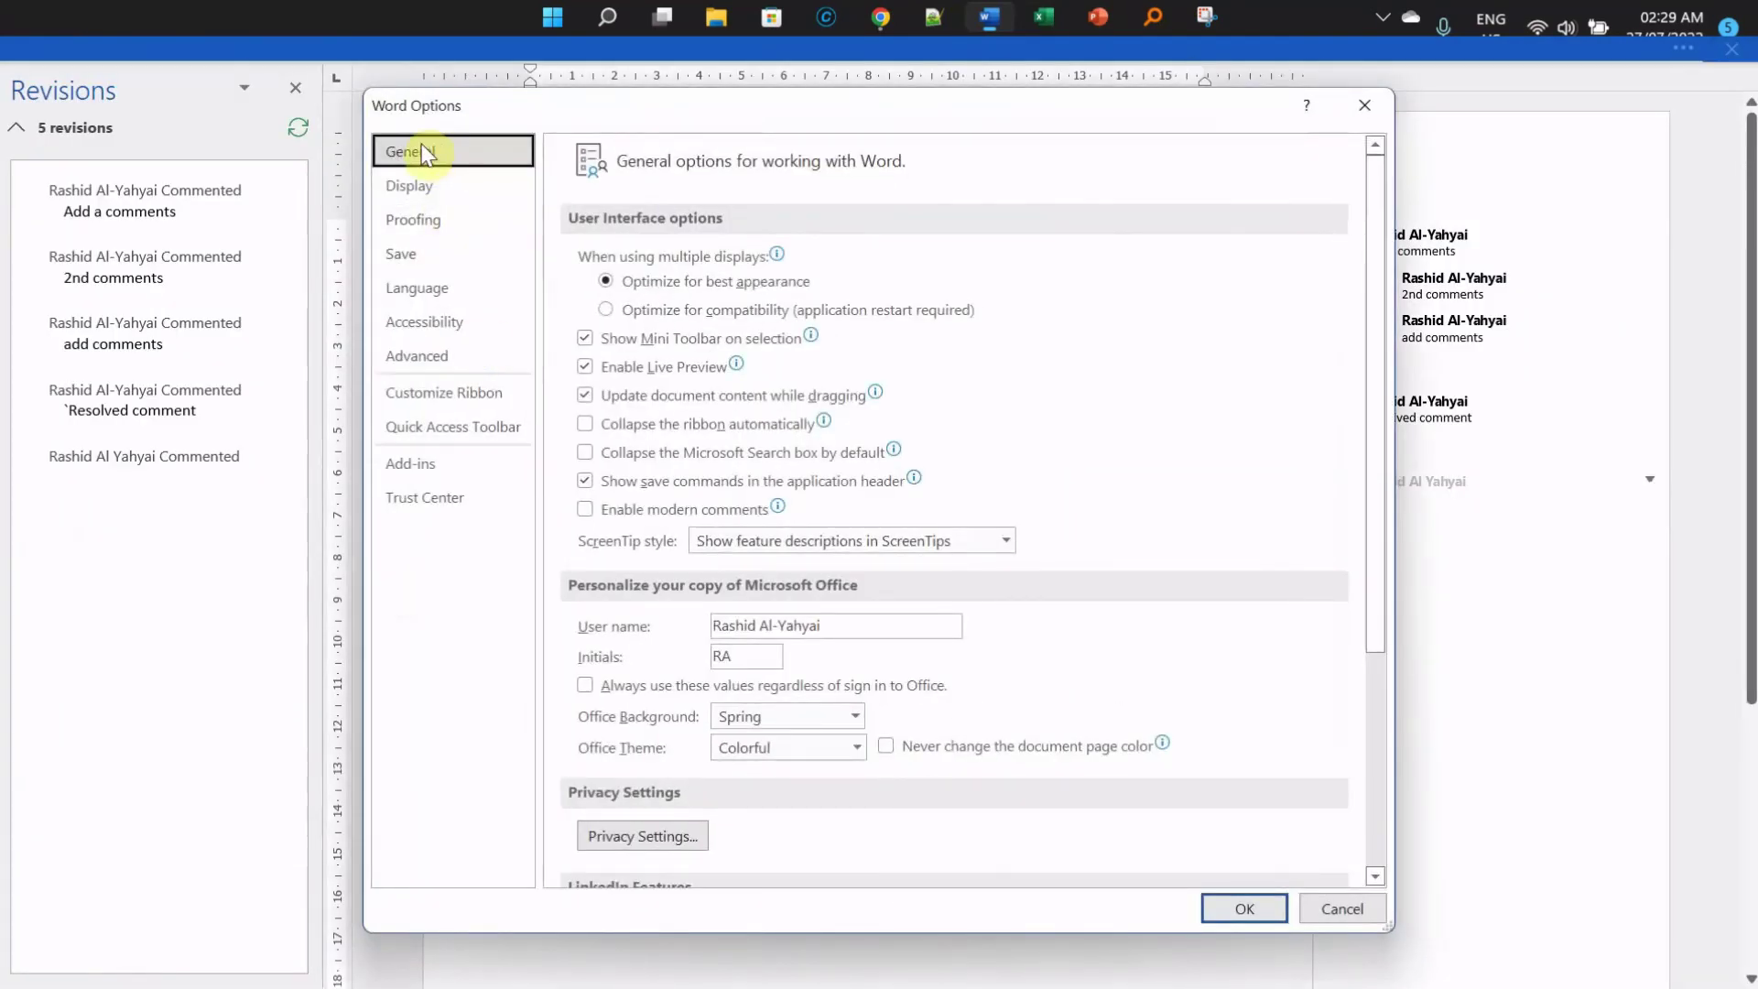
pyautogui.click(586, 509)
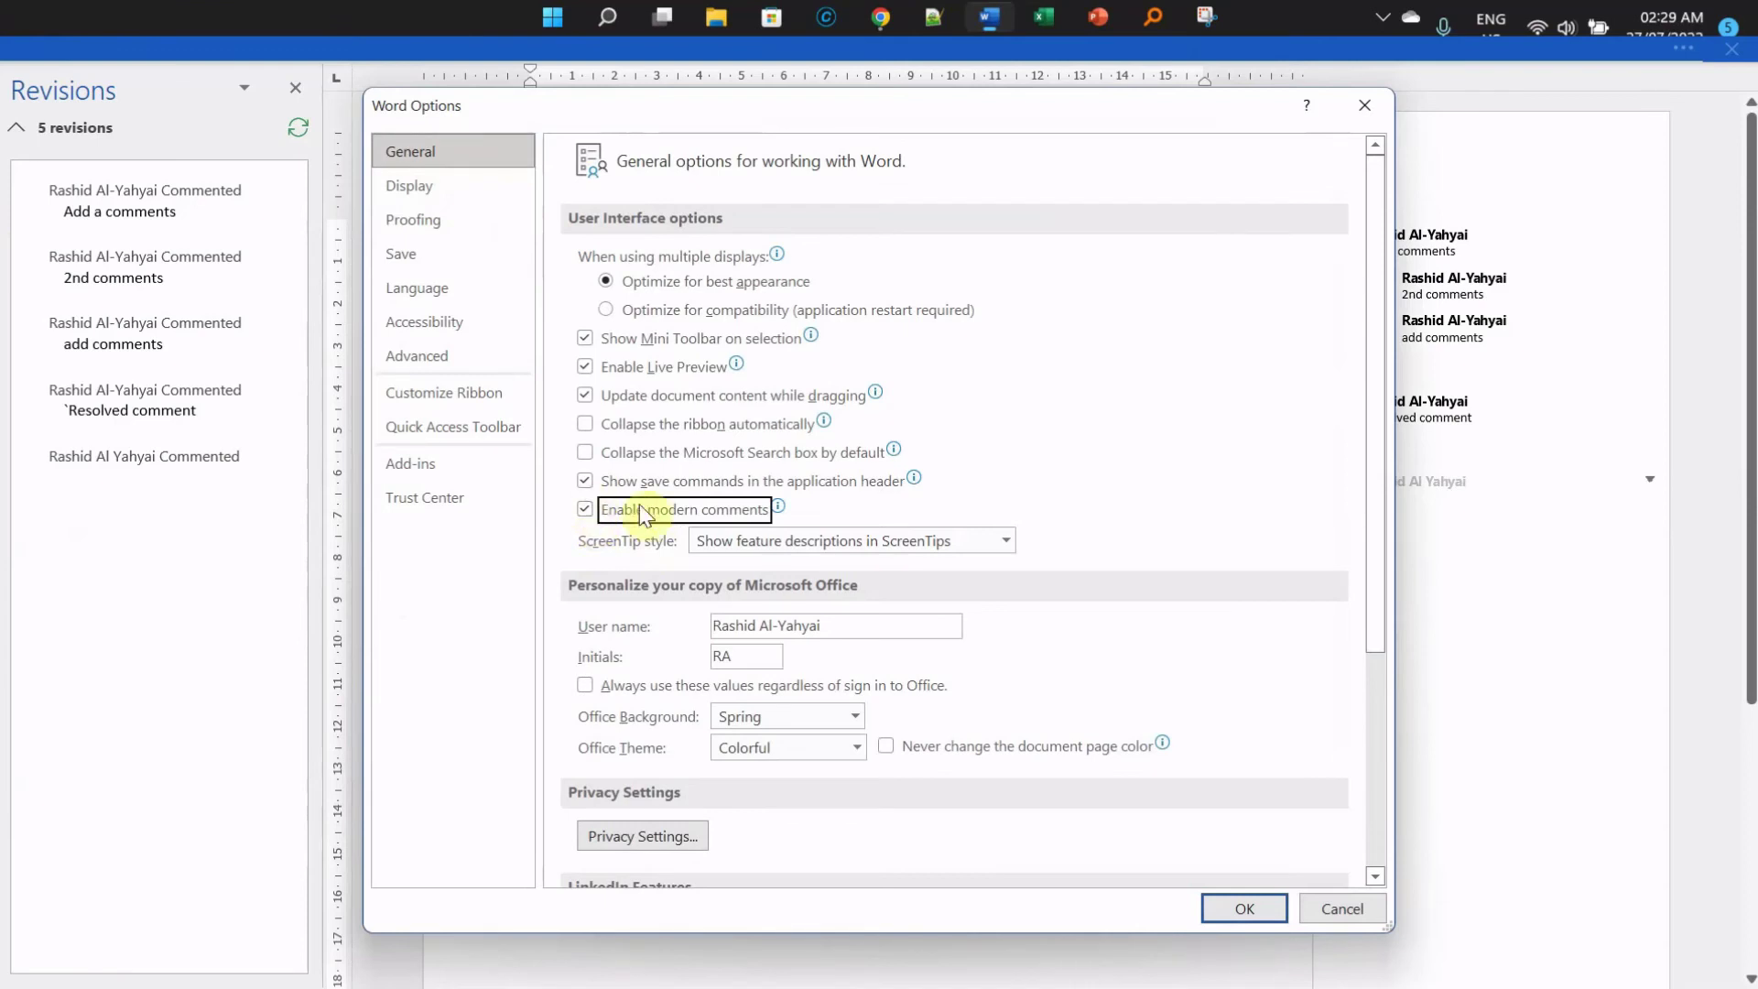
pyautogui.click(1234, 902)
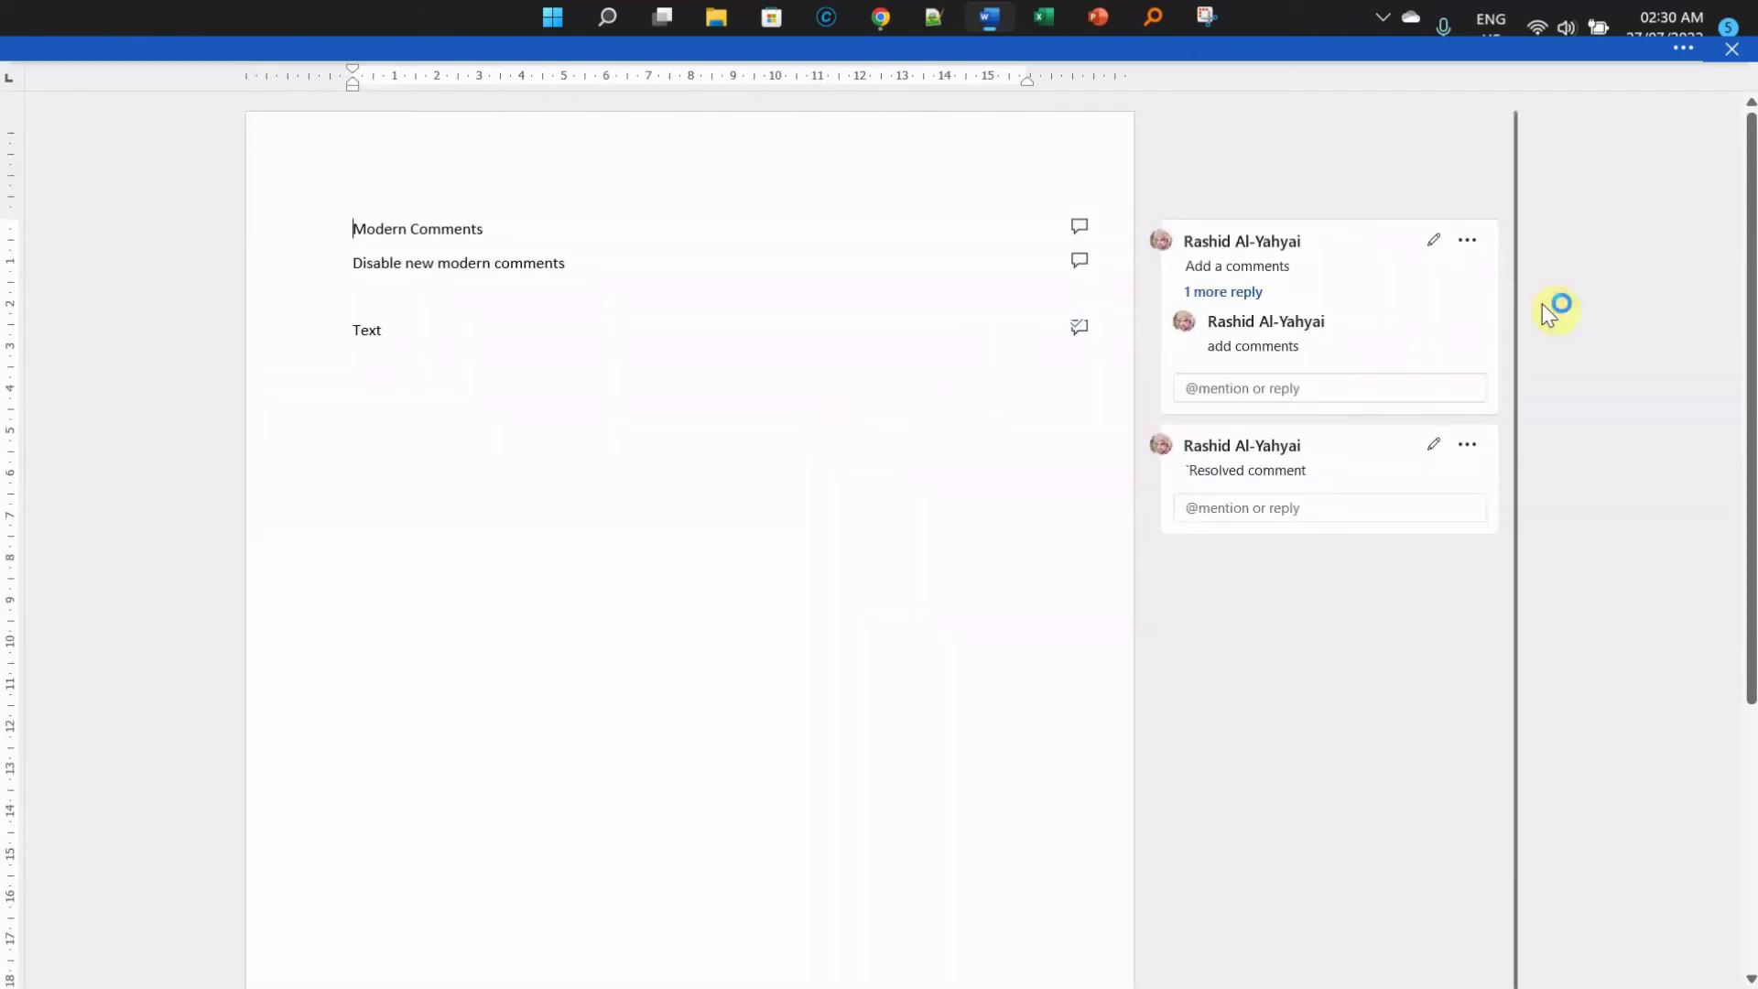
# - Set the ribbon display option to 'Always show Ribbon' so Word exits full-screen mode
pyautogui.click(1188, 261)
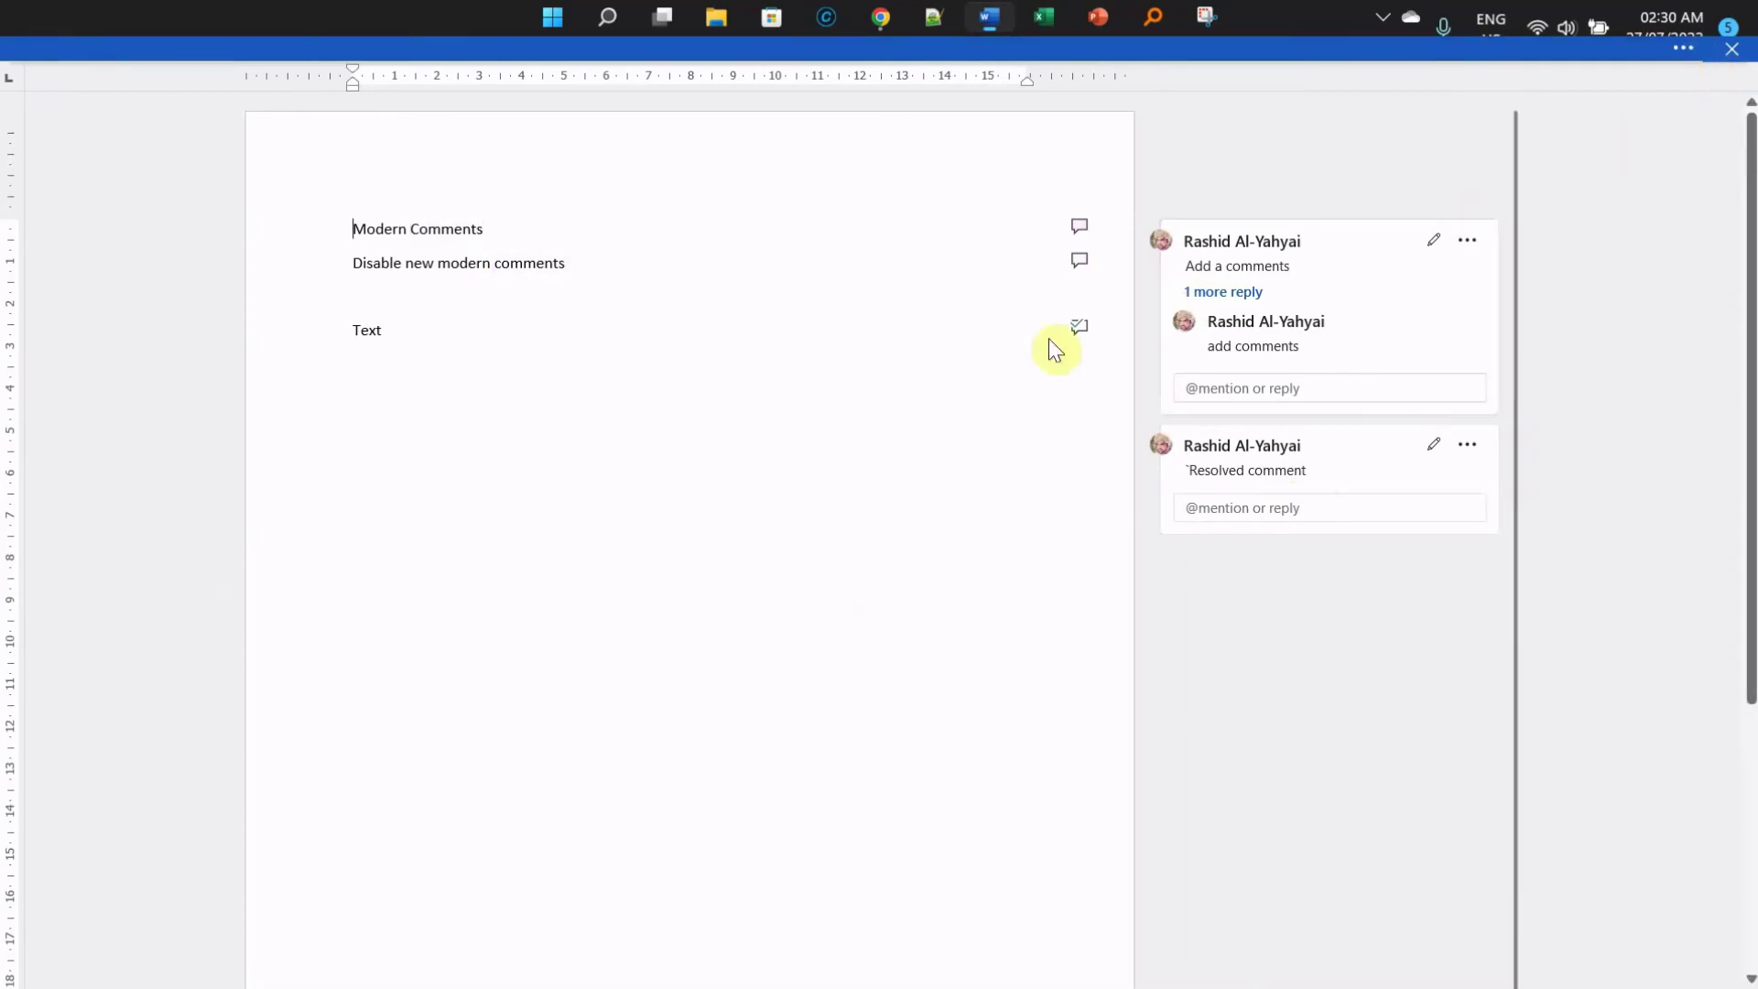
pyautogui.click(1685, 48)
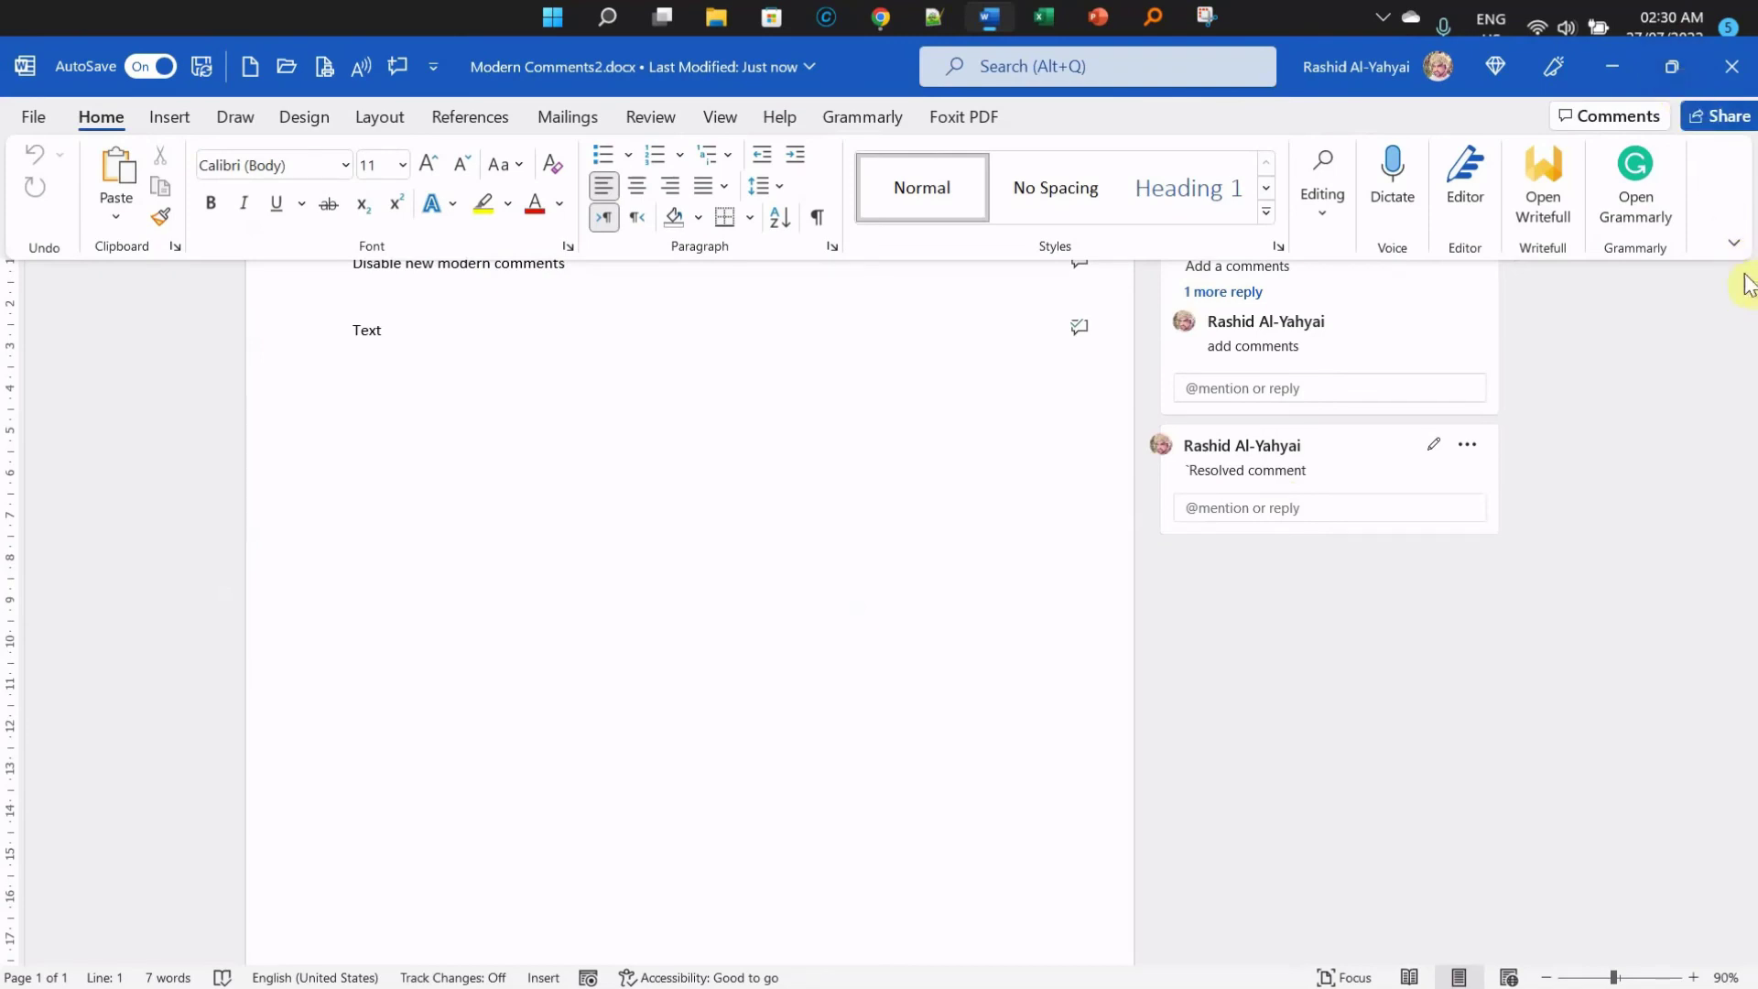
pyautogui.click(1737, 243)
pyautogui.click(1736, 245)
pyautogui.click(1736, 245)
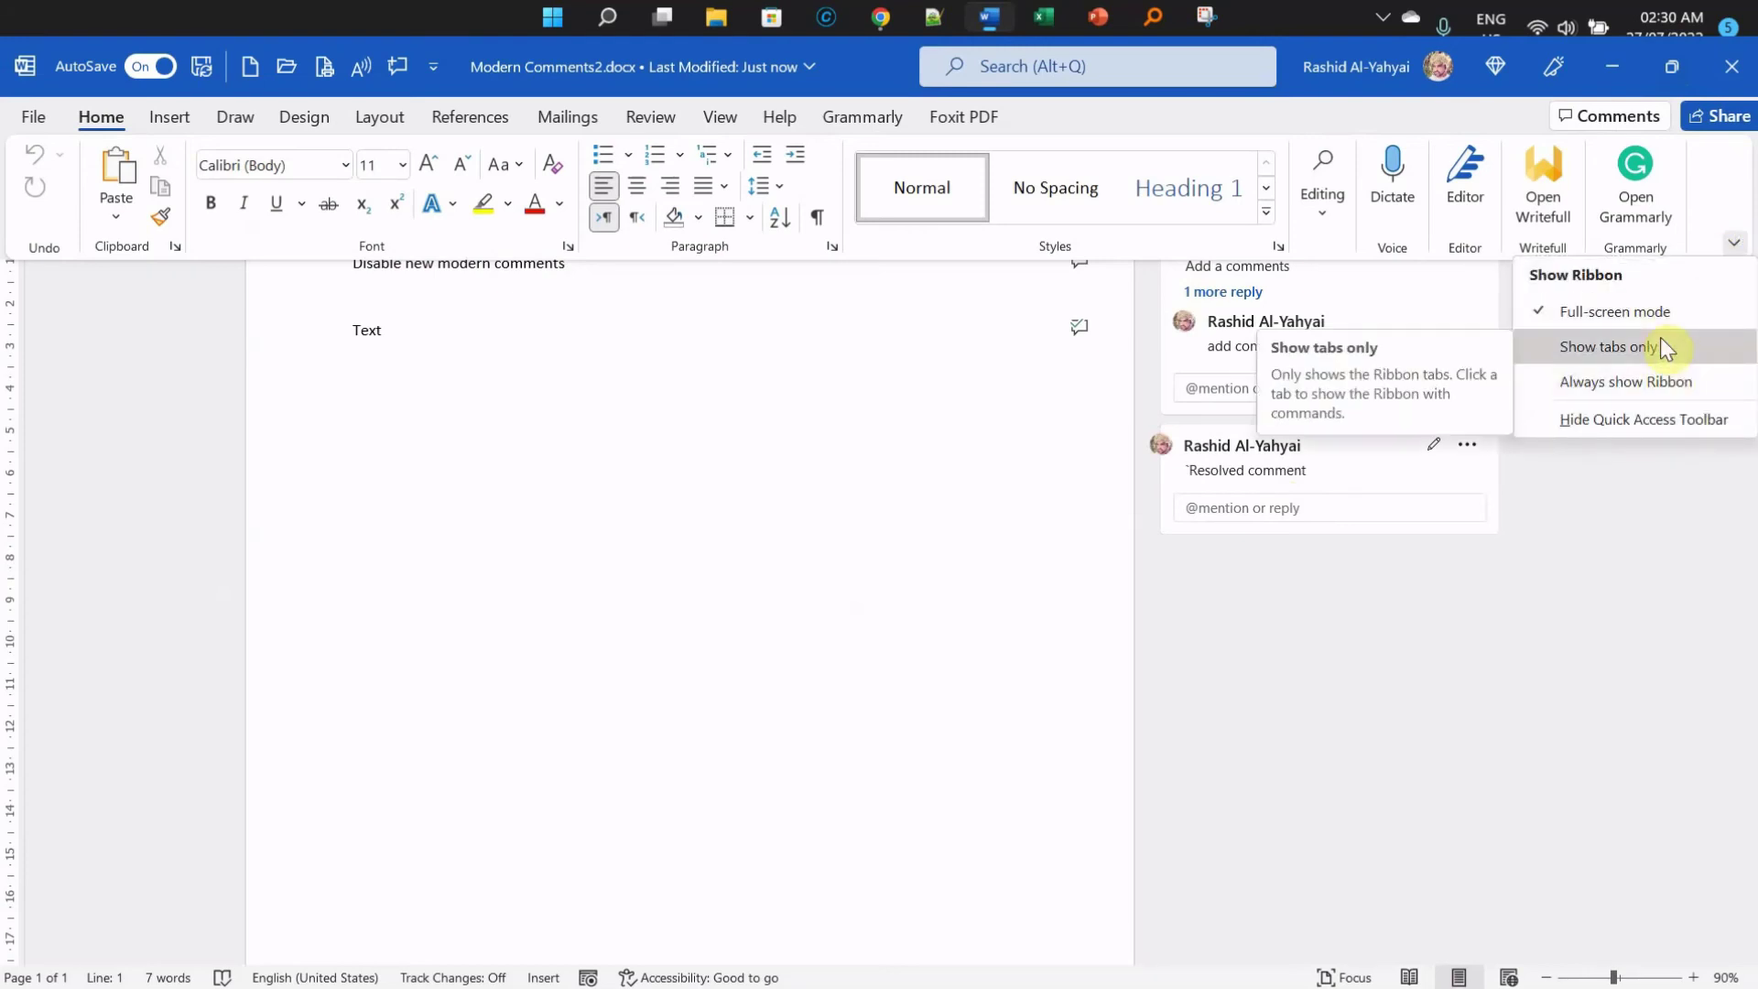
pyautogui.click(1638, 377)
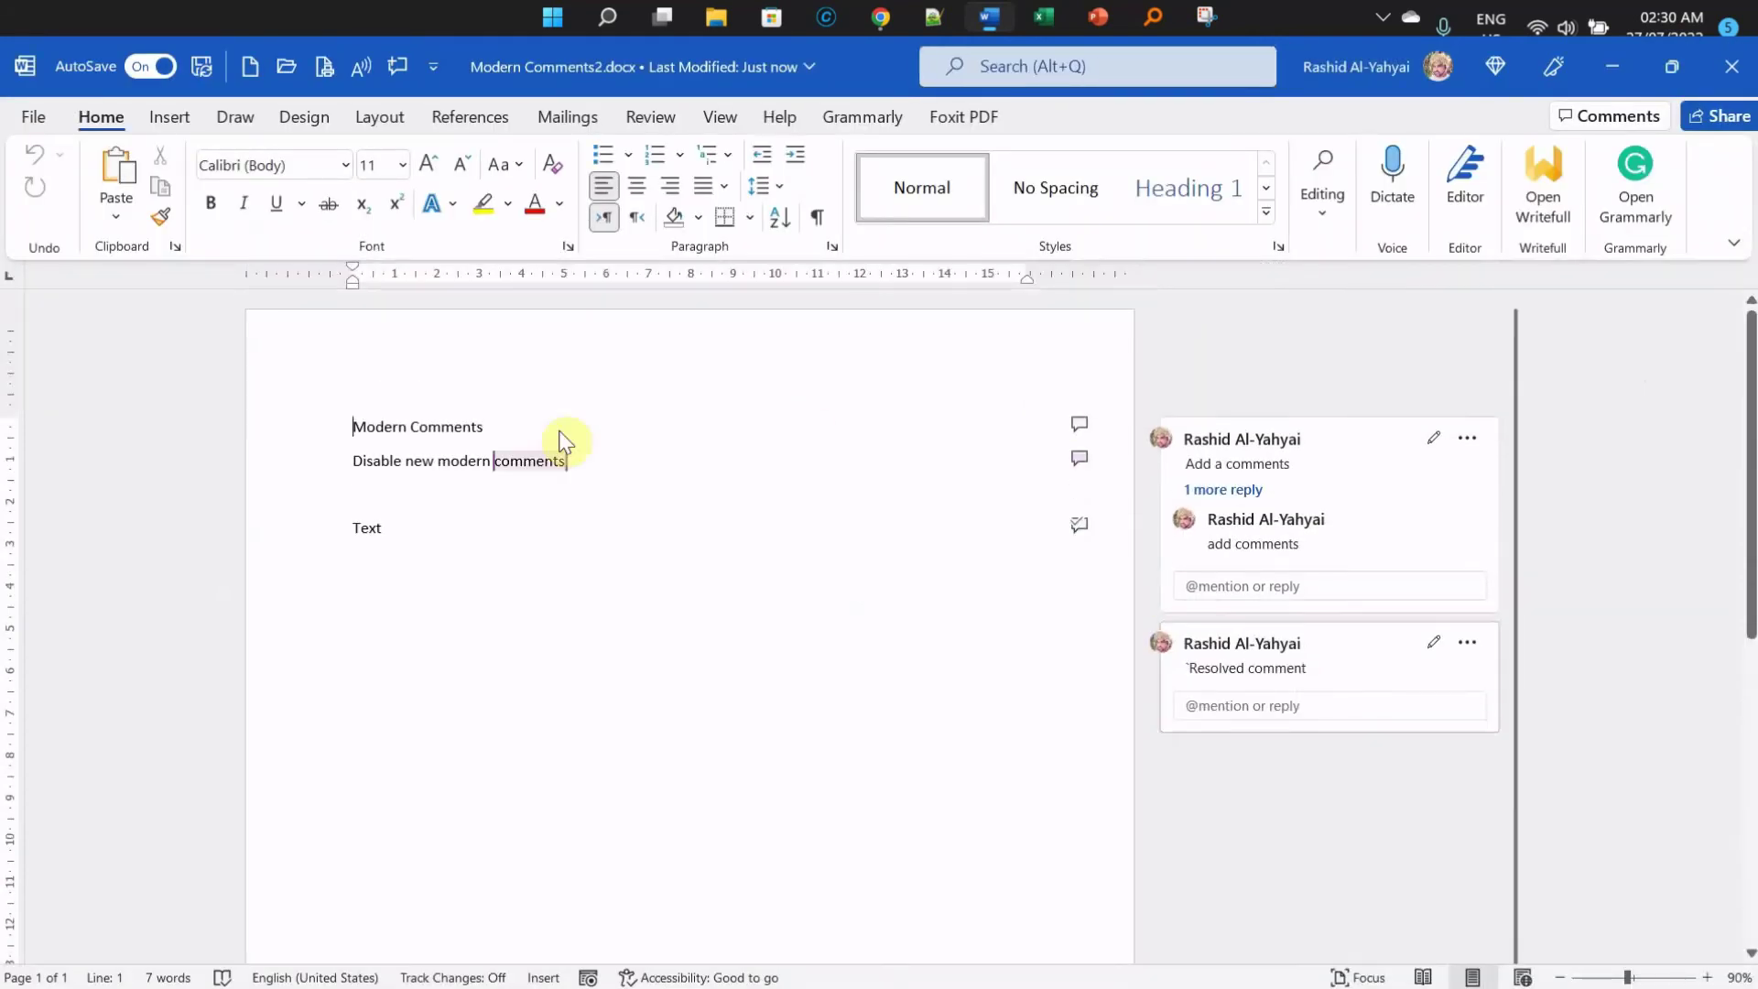
pyautogui.doubleClick(457, 541)
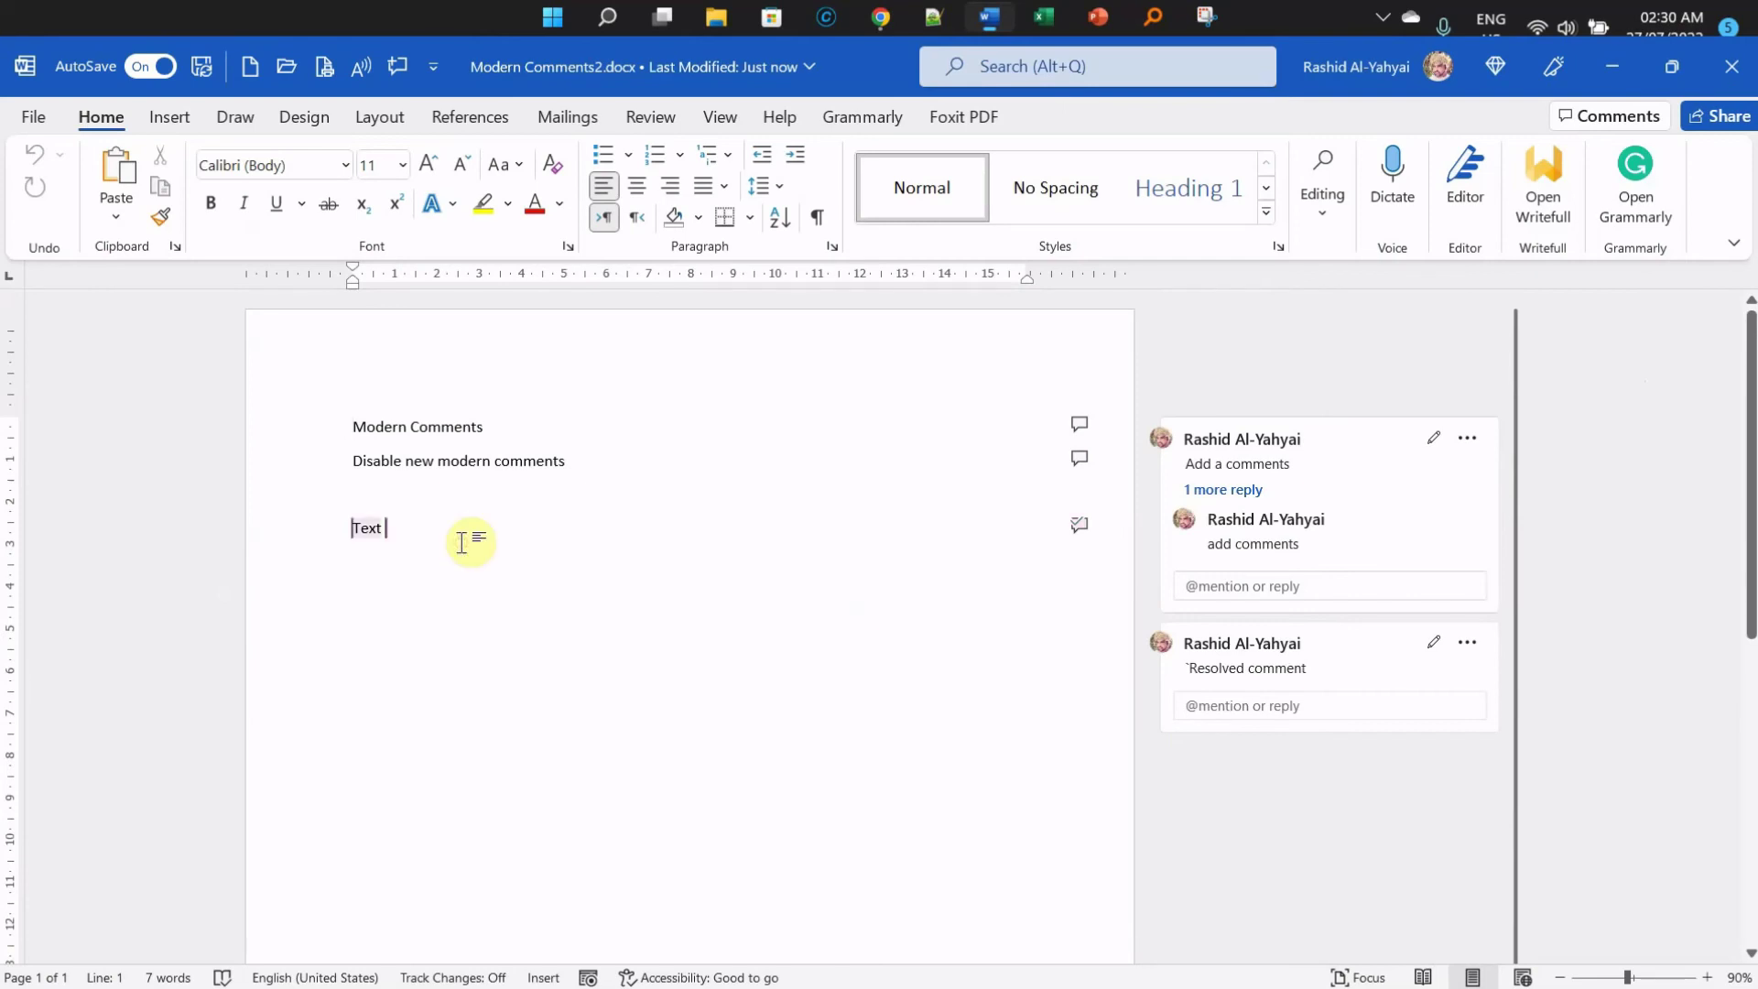